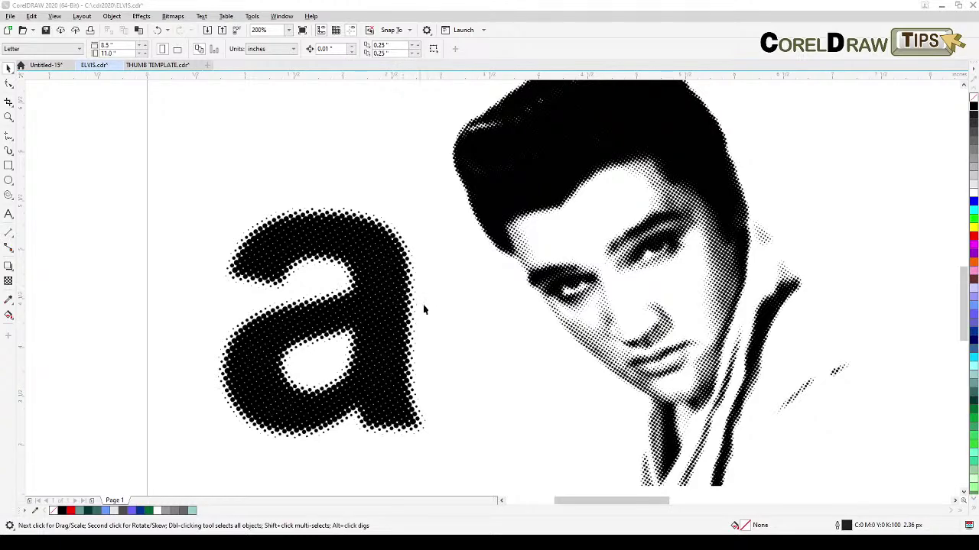
# - Examine the halftone dots of the portrait on the page at close range and as a whole
pyautogui.scroll(-1, 451, 316)
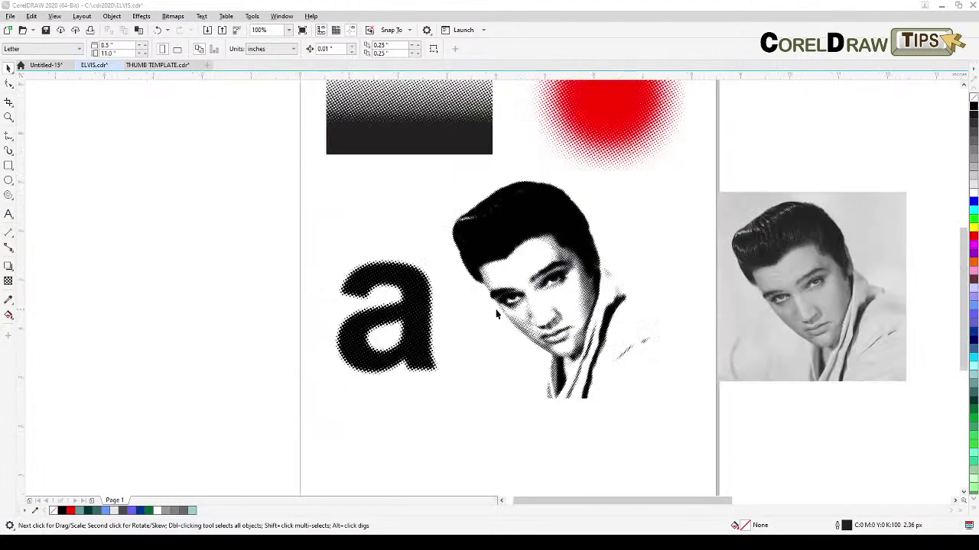
pyautogui.moveTo(534, 297); pyautogui.dragTo(528, 308)
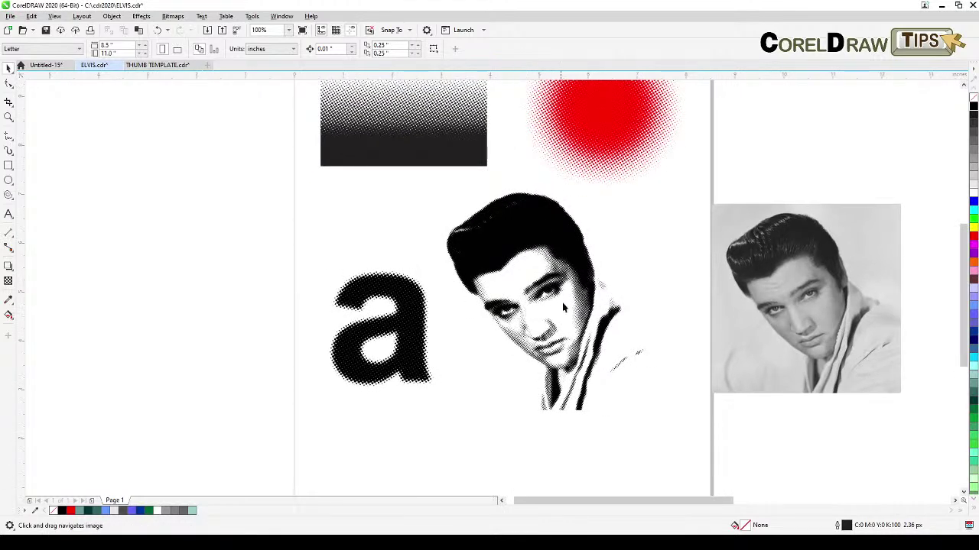
pyautogui.scroll(1, 581, 294)
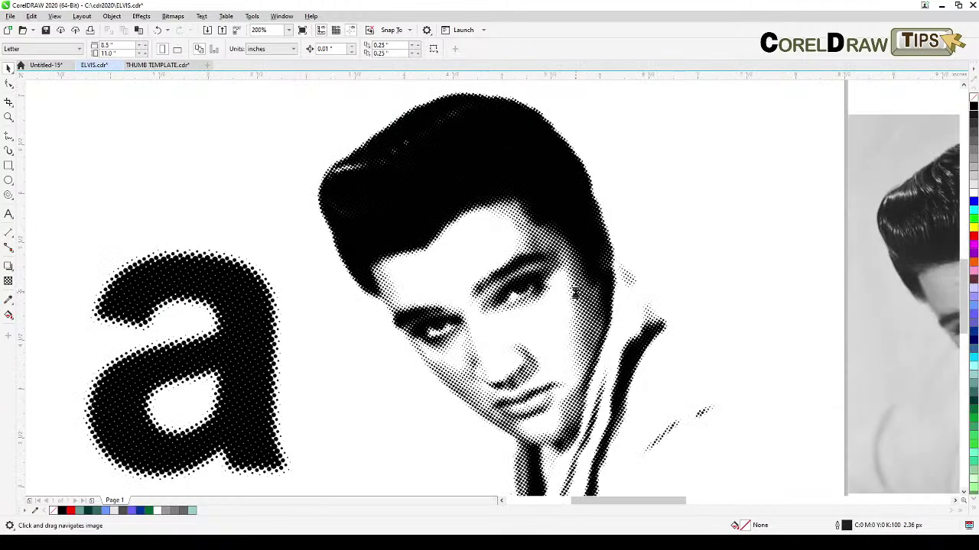
pyautogui.scroll(1, 582, 290)
pyautogui.scroll(1, 585, 289)
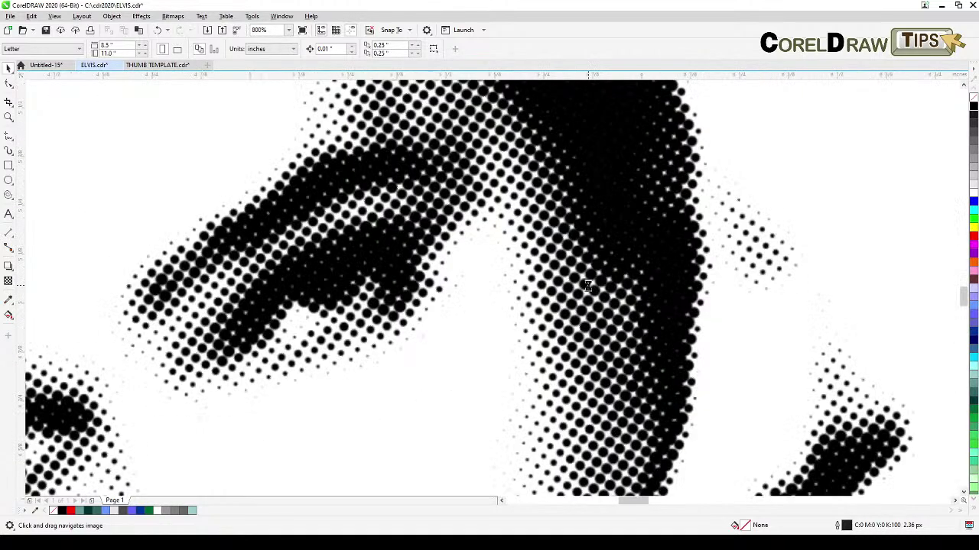
pyautogui.scroll(1, 583, 289)
pyautogui.scroll(-1, 582, 290)
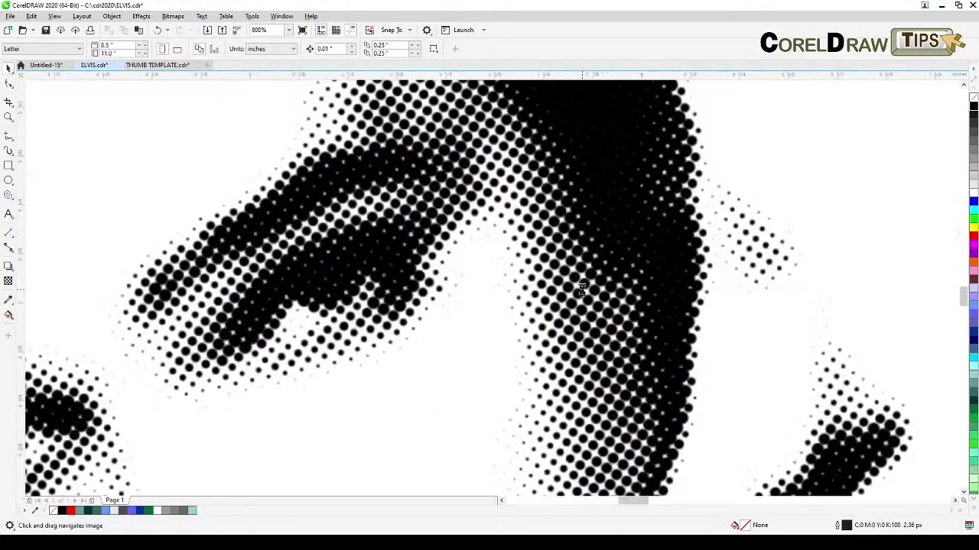
pyautogui.scroll(-1, 582, 289)
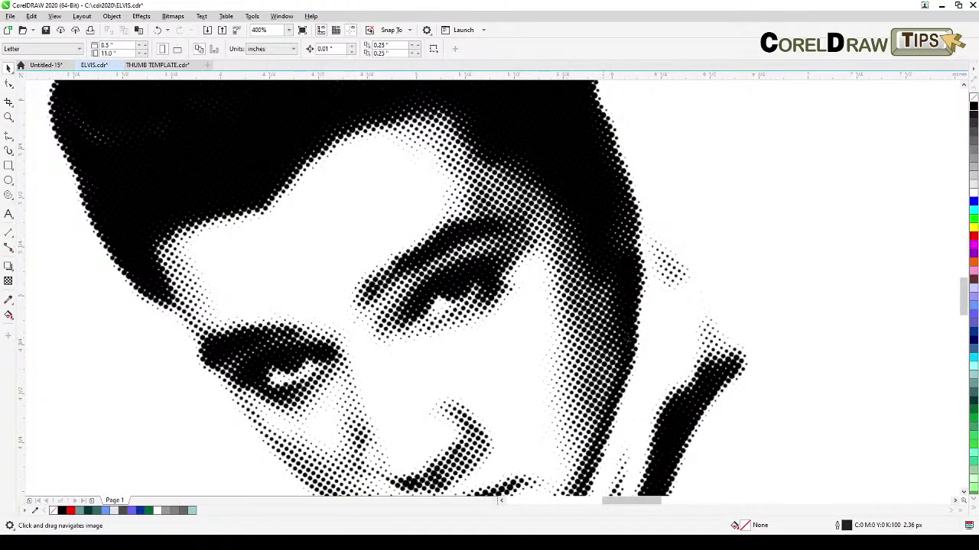
pyautogui.scroll(-1, 673, 320)
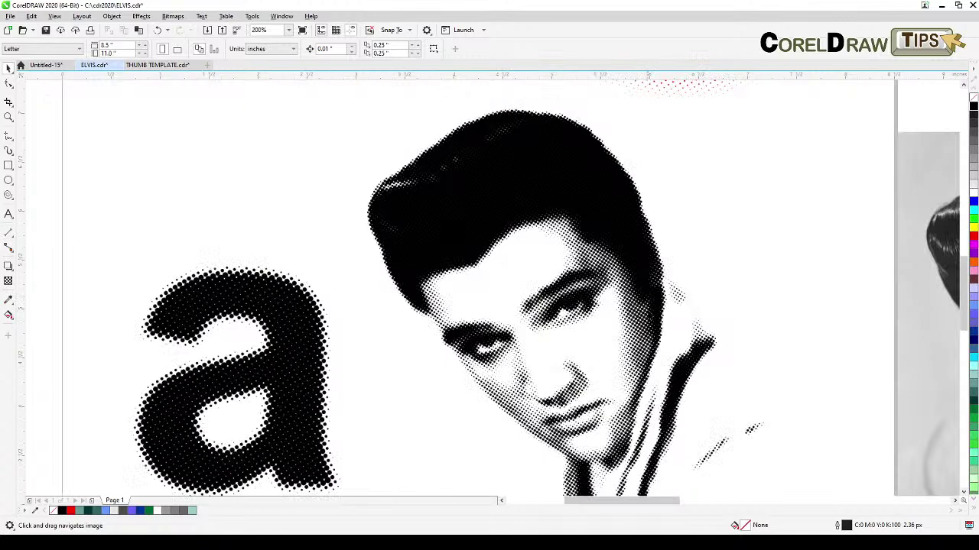
pyautogui.scroll(1, 636, 313)
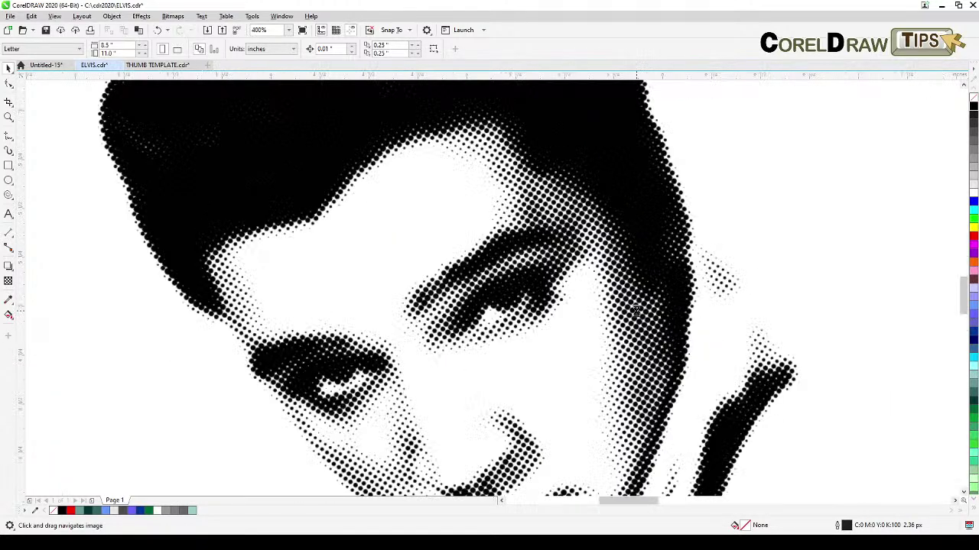
pyautogui.scroll(-3, 634, 310)
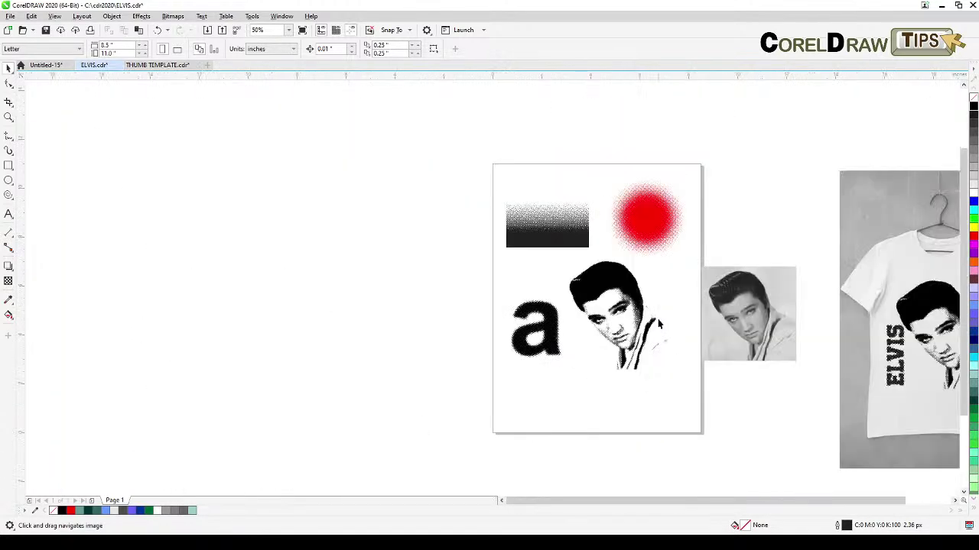
pyautogui.scroll(4, 650, 321)
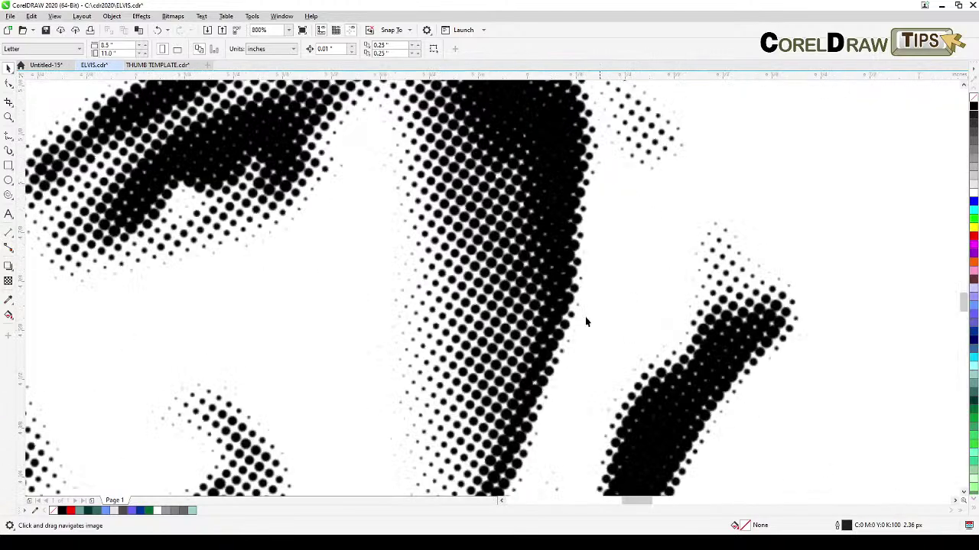
pyautogui.scroll(-2, 528, 319)
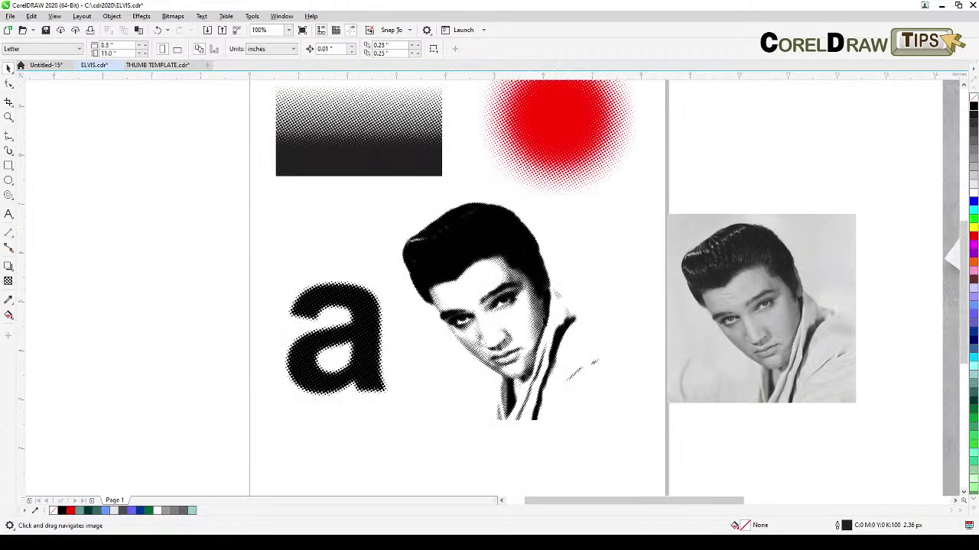
# - Examine the halftone portrait and the ELVIS lettering on the white and maroon T-shirt mockups
pyautogui.hscroll(5, 559, 328)
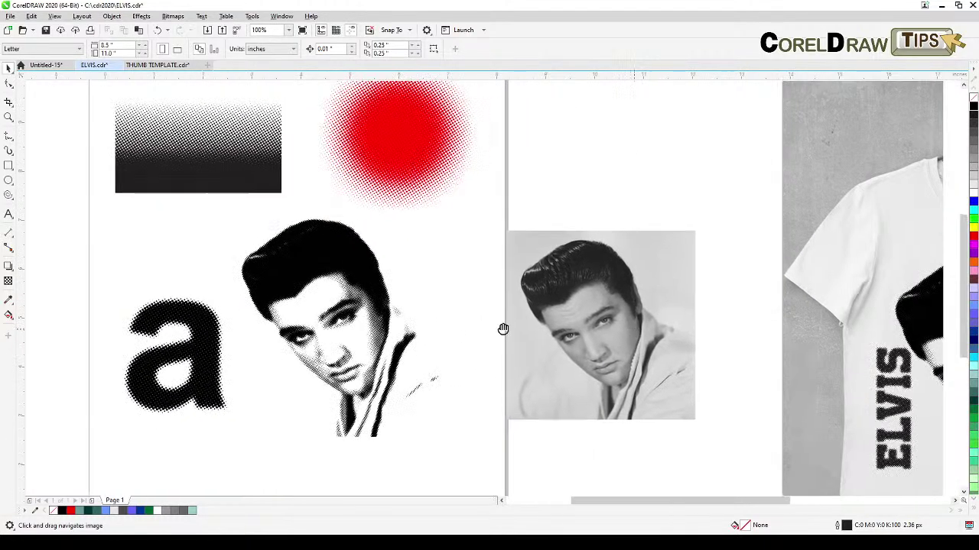
pyautogui.scroll(2, 482, 350)
pyautogui.moveTo(482, 350); pyautogui.dragTo(263, 328)
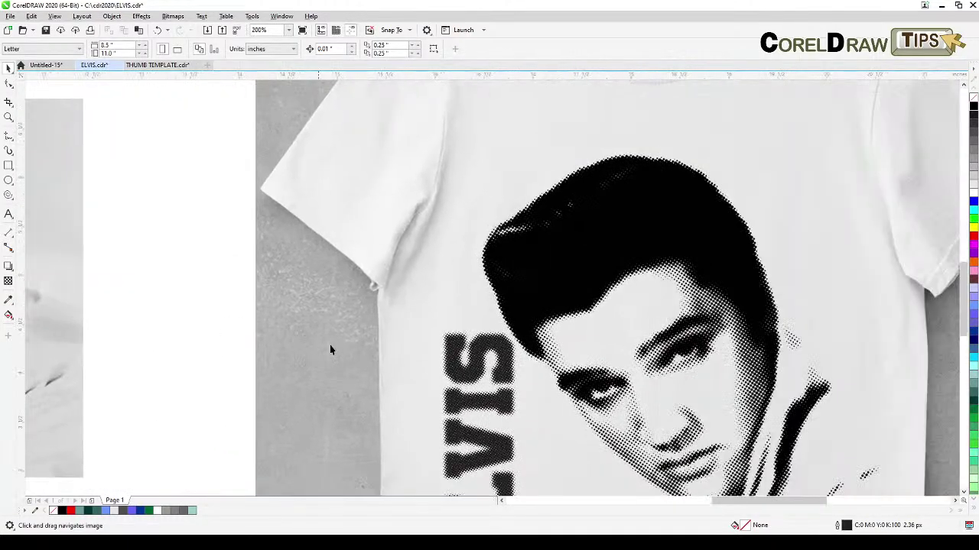
pyautogui.scroll(-2, 448, 359)
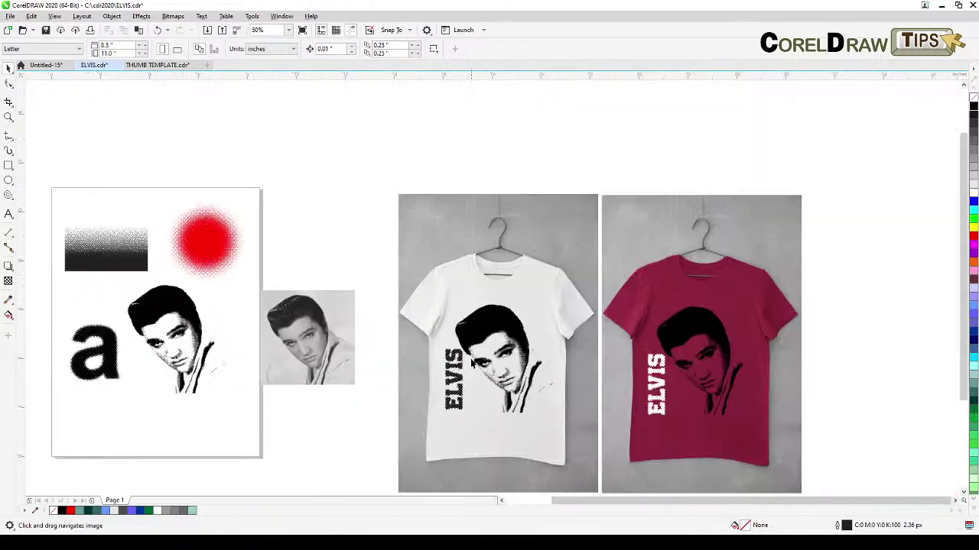
pyautogui.scroll(2, 468, 350)
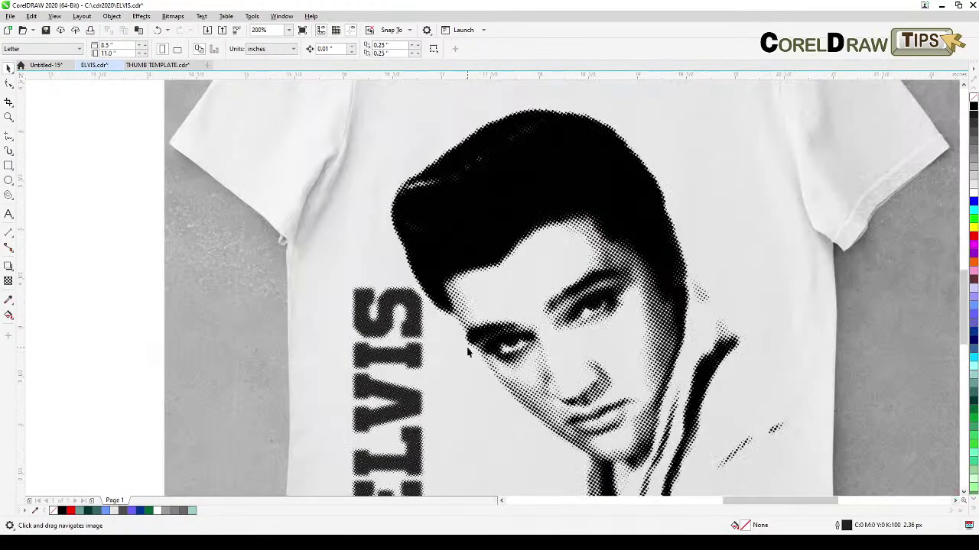
pyautogui.moveTo(578, 376); pyautogui.dragTo(540, 350)
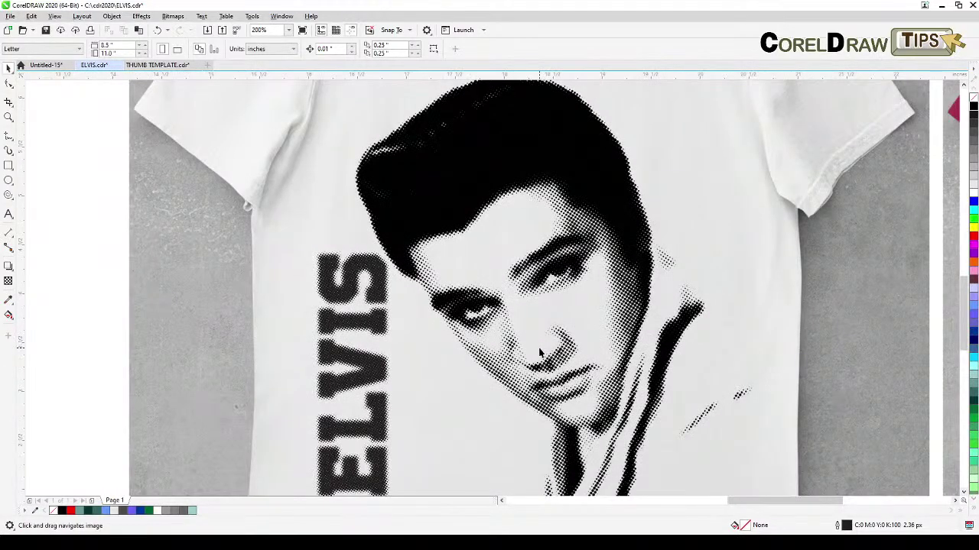
pyautogui.scroll(-1, 540, 354)
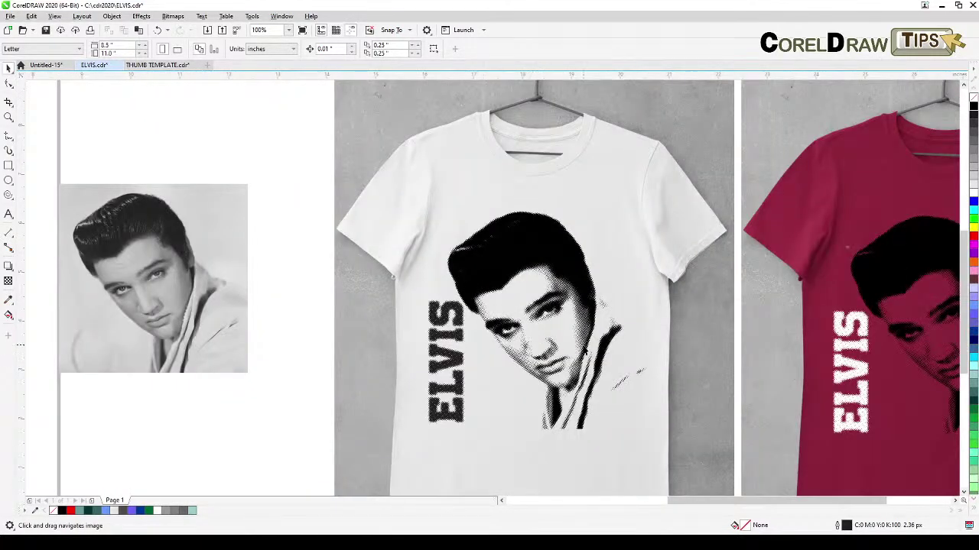
pyautogui.moveTo(716, 375); pyautogui.dragTo(471, 356)
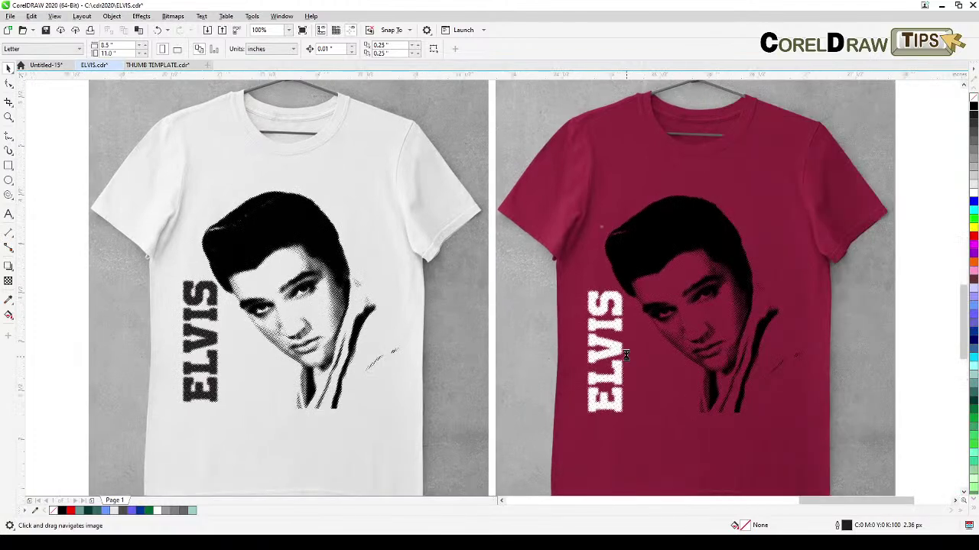
pyautogui.scroll(3, 626, 354)
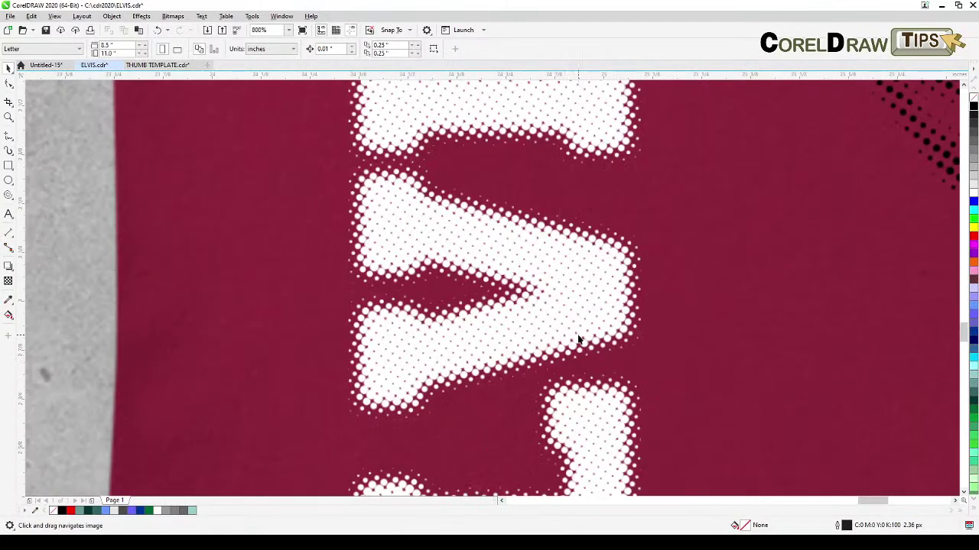
pyautogui.scroll(-2, 532, 312)
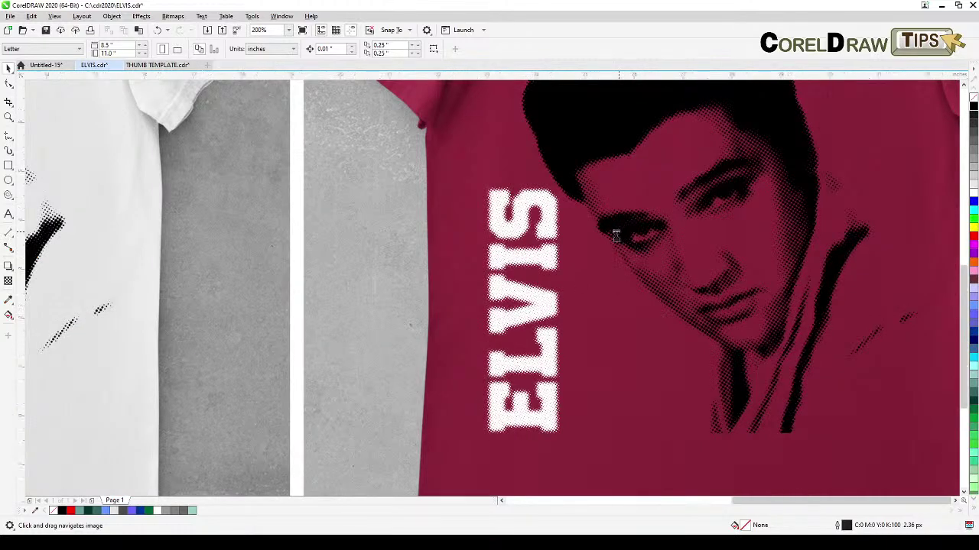
# - Examine the halftone gradient rectangle and the red halftone circle in the upper part of the page
pyautogui.scroll(-1, 670, 203)
pyautogui.moveTo(333, 313); pyautogui.dragTo(669, 314)
pyautogui.moveTo(259, 313); pyautogui.dragTo(669, 314)
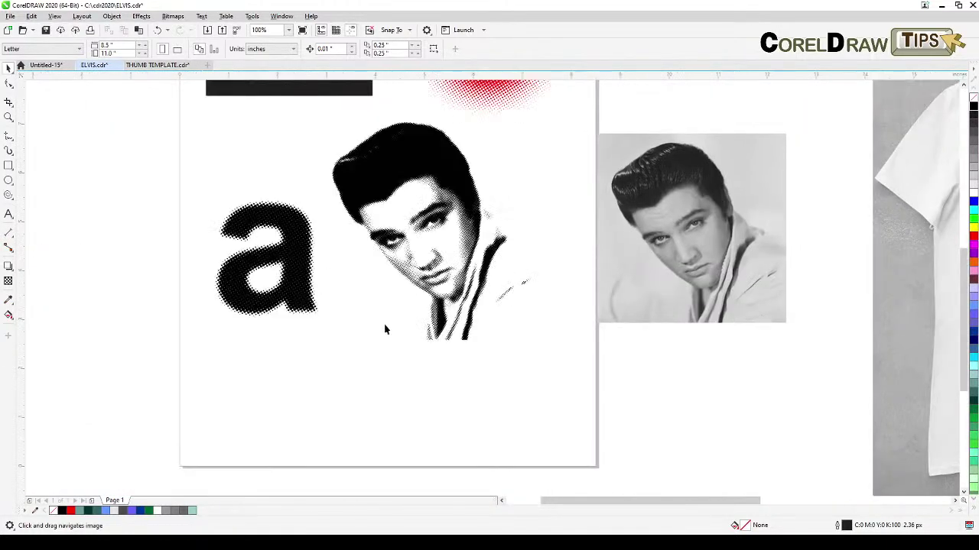
pyautogui.moveTo(395, 290); pyautogui.dragTo(737, 378)
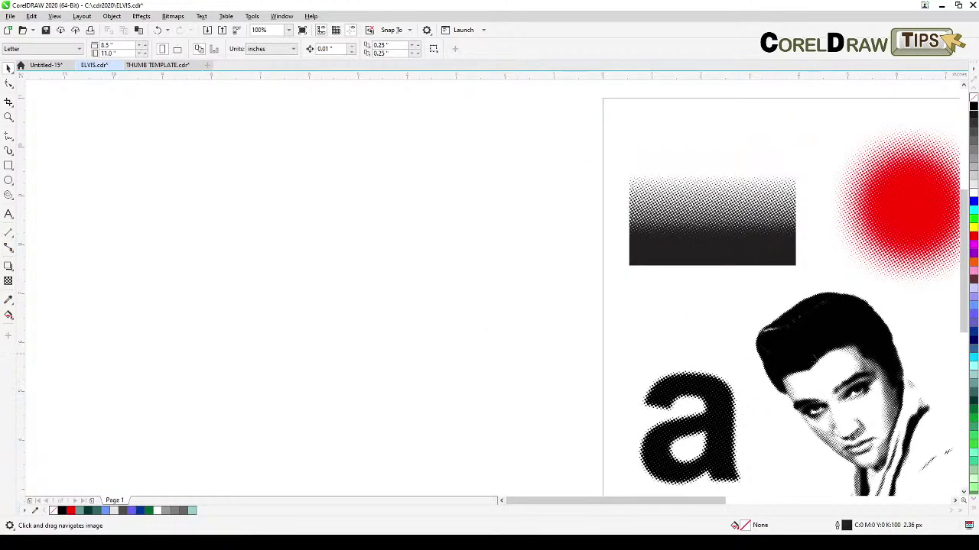
pyautogui.scroll(2, 367, 252)
pyautogui.moveTo(382, 263); pyautogui.dragTo(604, 306)
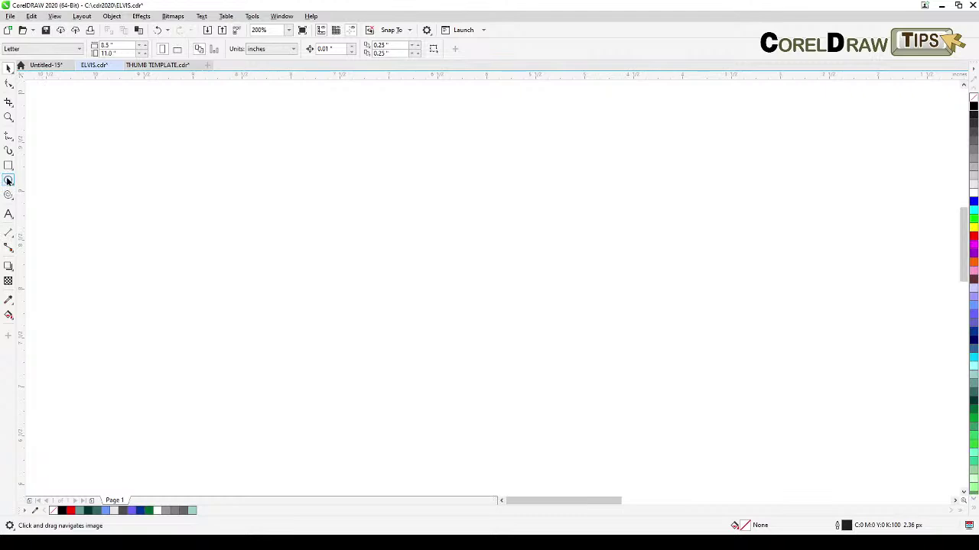
pyautogui.moveTo(631, 203); pyautogui.dragTo(270, 260)
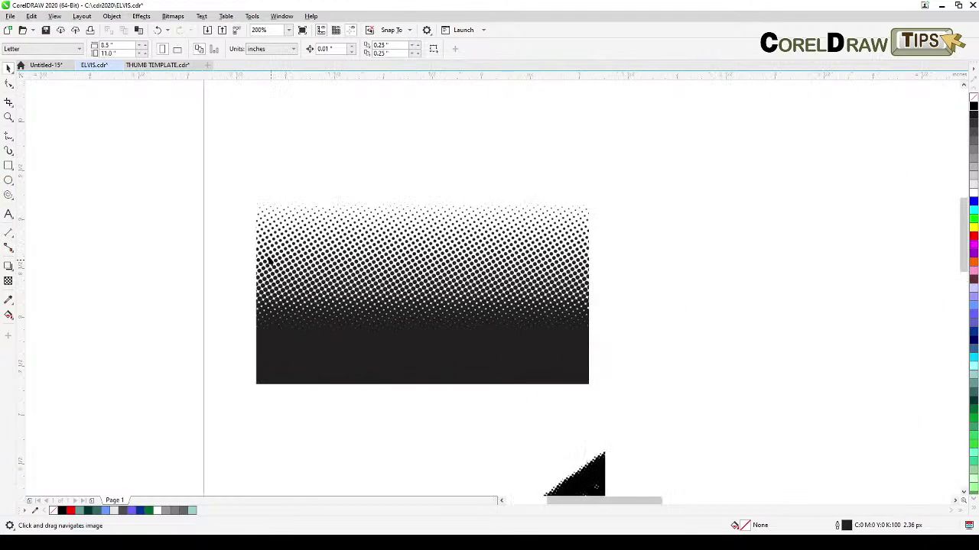
pyautogui.hscroll(5, 545, 284)
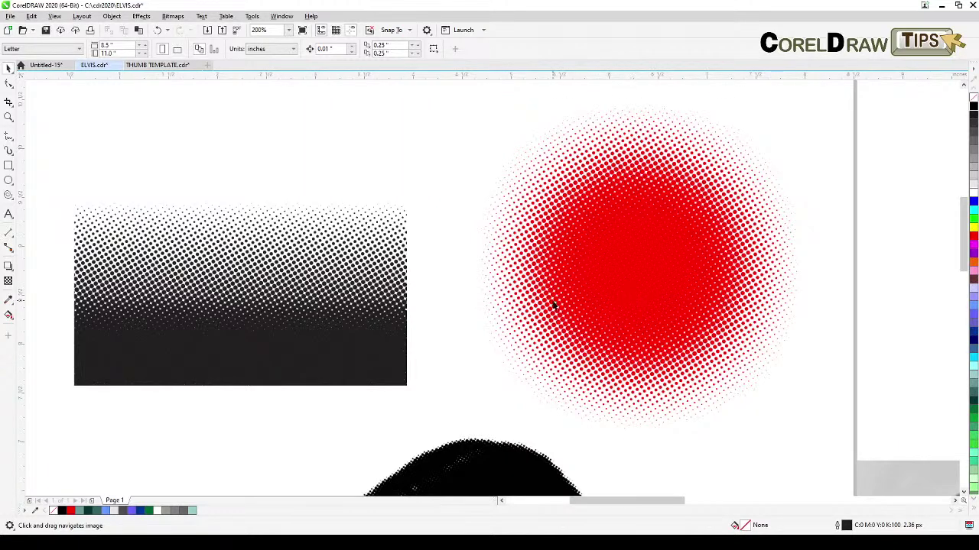
# - Move the black halftone gradient rectangle off the page to its right, clearing the page's upper-left area
pyautogui.scroll(-2, 555, 306)
pyautogui.moveTo(450, 297); pyautogui.dragTo(925, 243)
pyautogui.scroll(2, 424, 277)
pyautogui.press('h')
pyautogui.moveTo(420, 281); pyautogui.dragTo(482, 299)
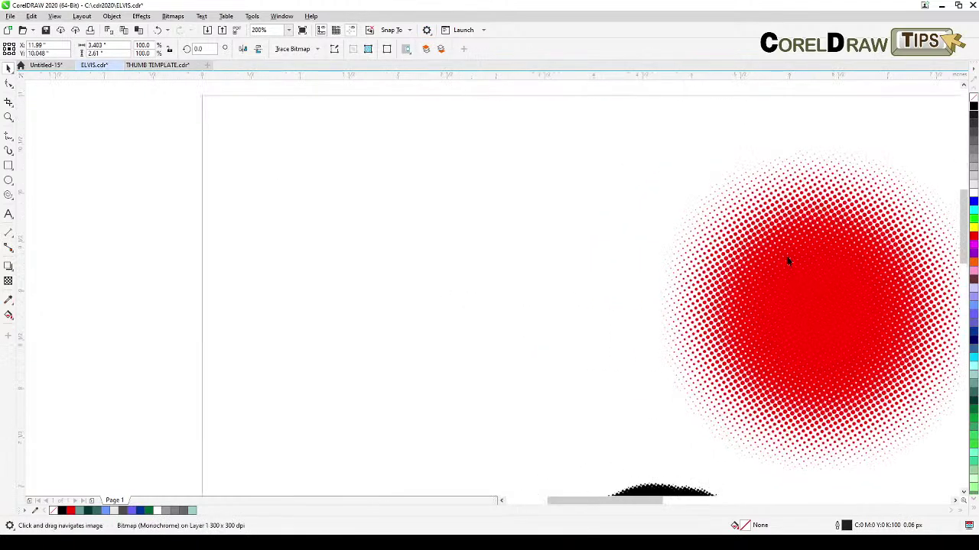
# - Draw a circle about 1.37 inches in diameter in the page's upper-left area, with black fill and no outline
pyautogui.click(8, 180)
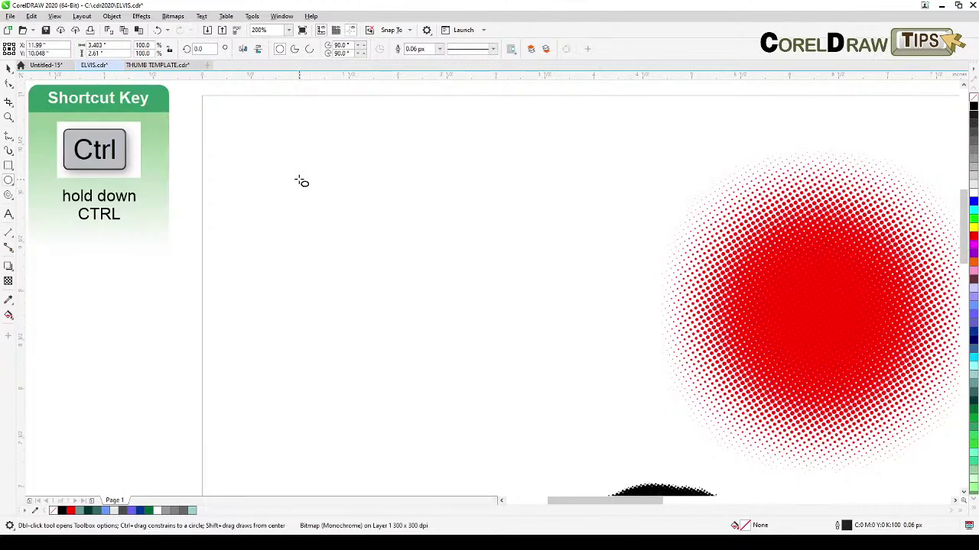
pyautogui.moveTo(297, 179); pyautogui.dragTo(400, 311)
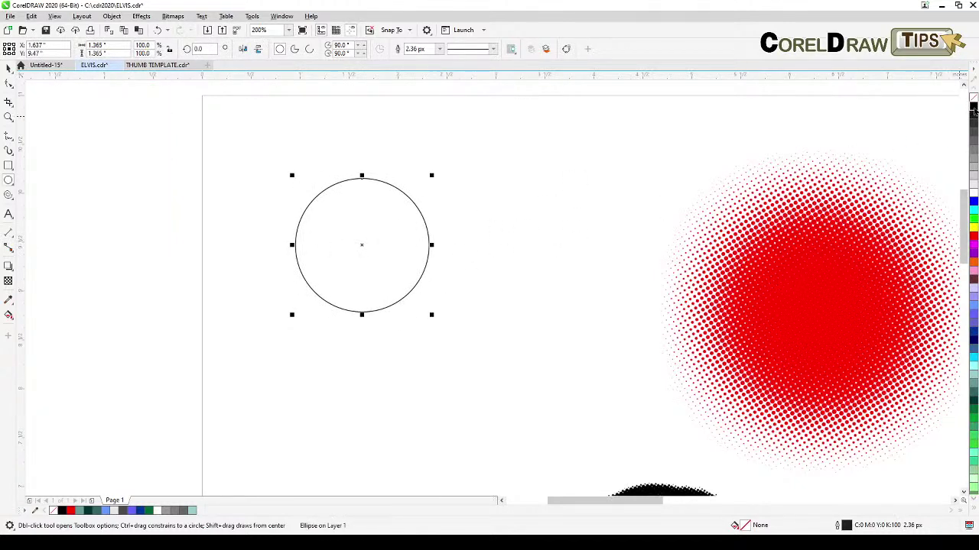
pyautogui.click(973, 112)
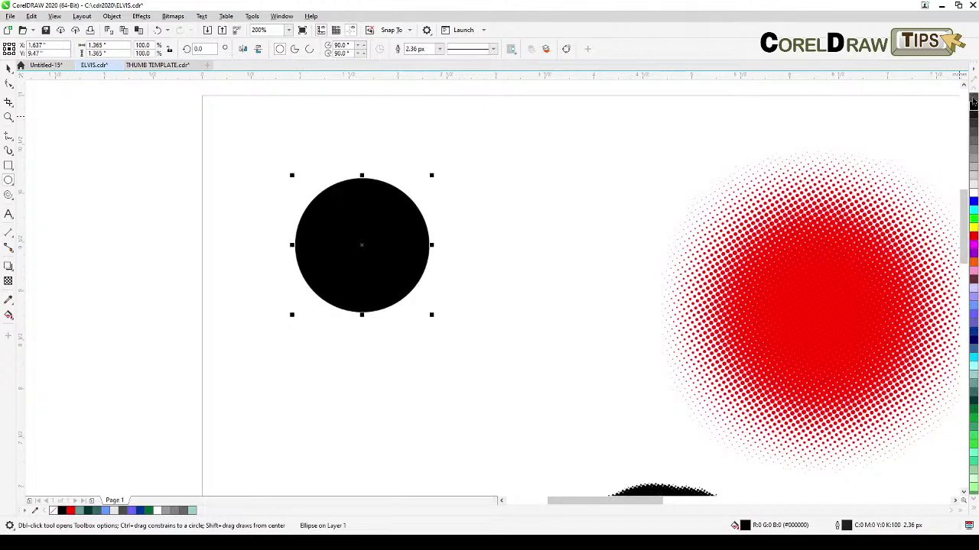
pyautogui.rightClick(973, 97)
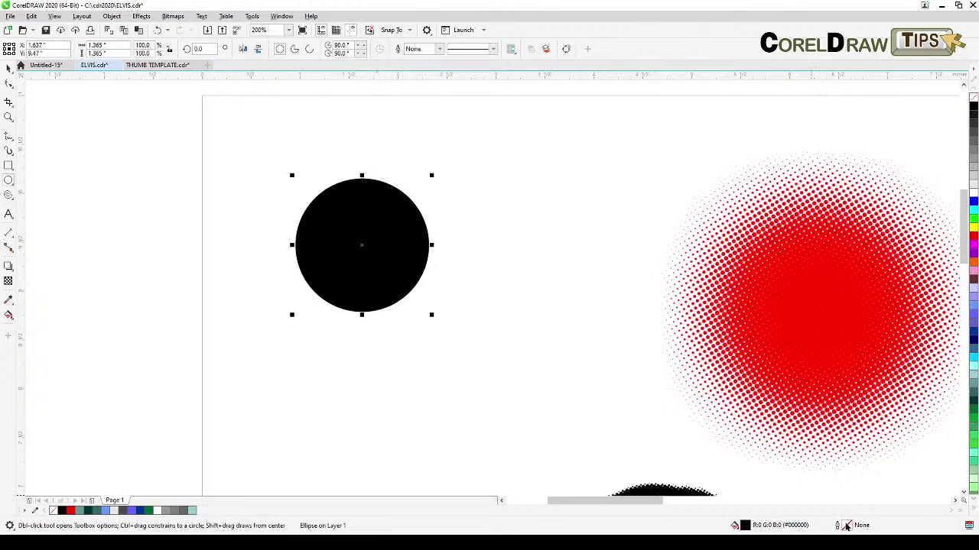
pyautogui.click(6, 69)
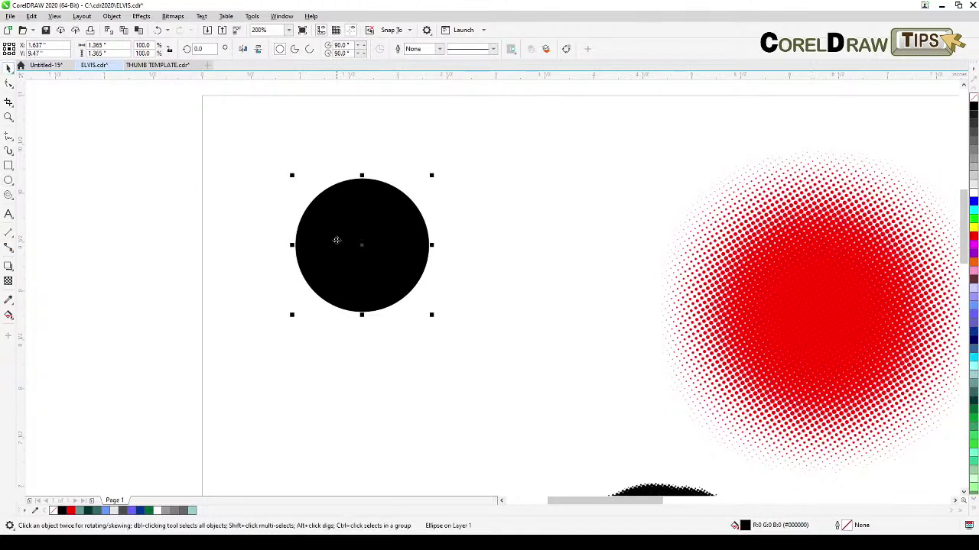
pyautogui.moveTo(347, 247); pyautogui.dragTo(360, 254)
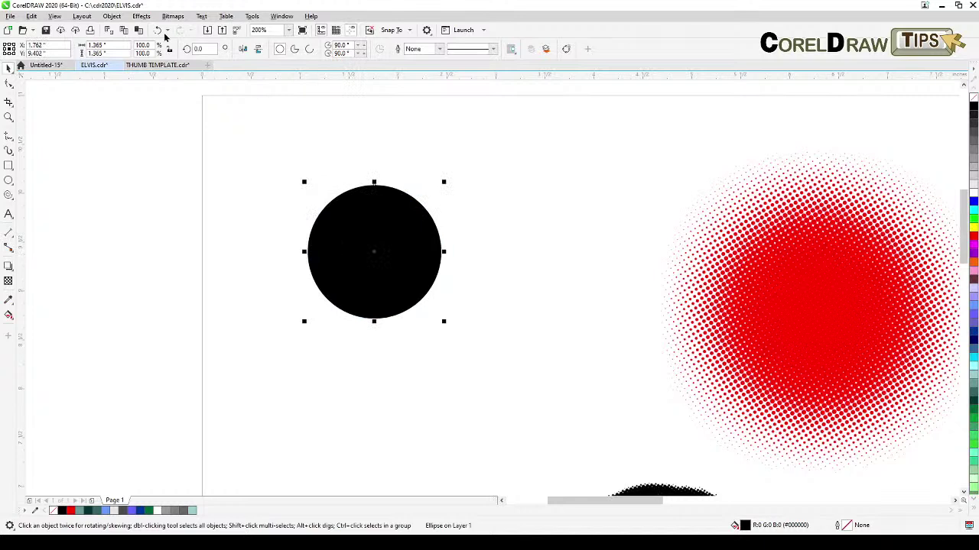
# - Apply a Gaussian Blur with a 57.8-pixel radius to the black circle
pyautogui.click(142, 17)
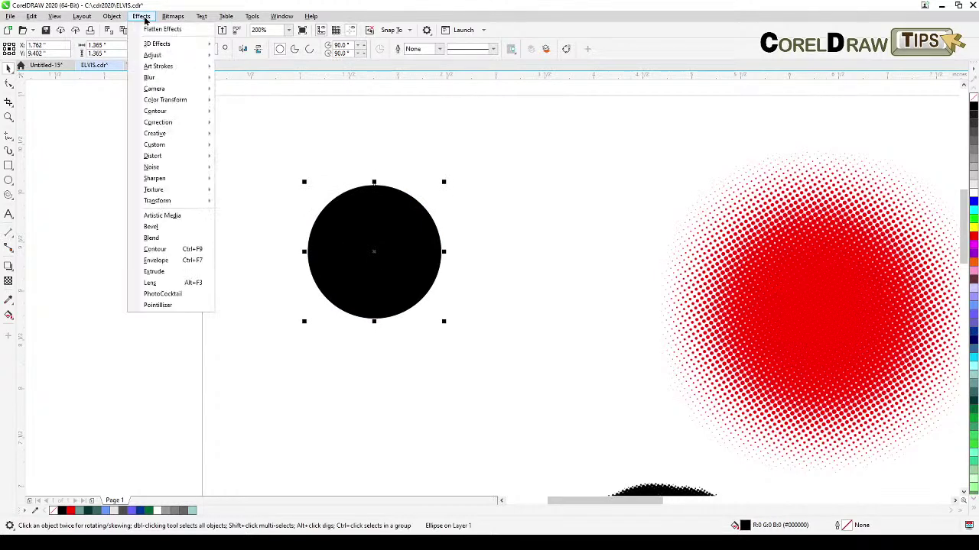
pyautogui.moveTo(146, 78)
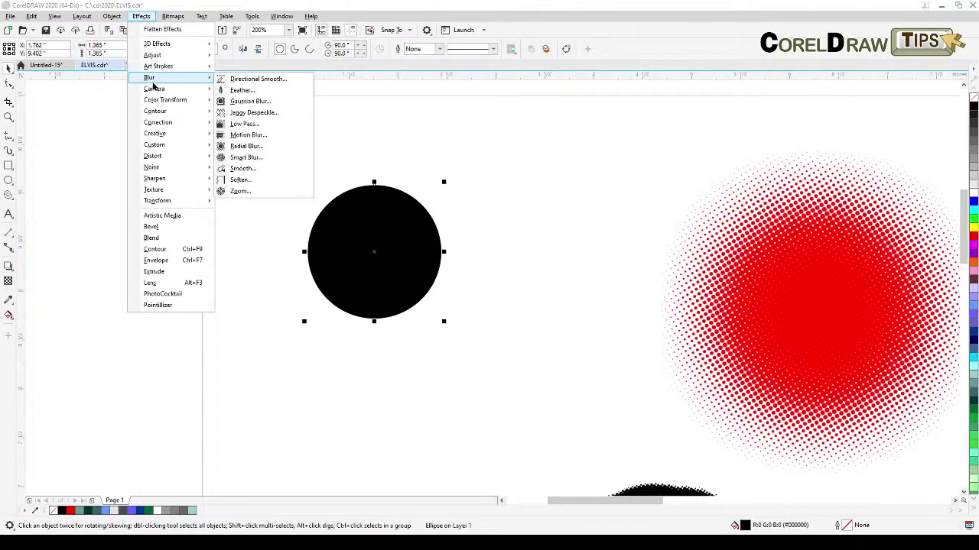
pyautogui.click(252, 106)
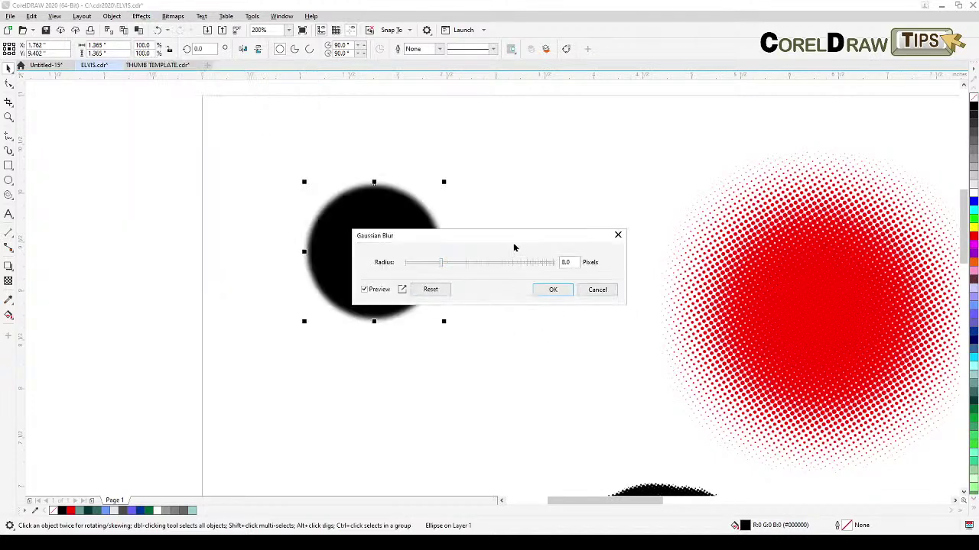
pyautogui.moveTo(511, 240); pyautogui.dragTo(383, 377)
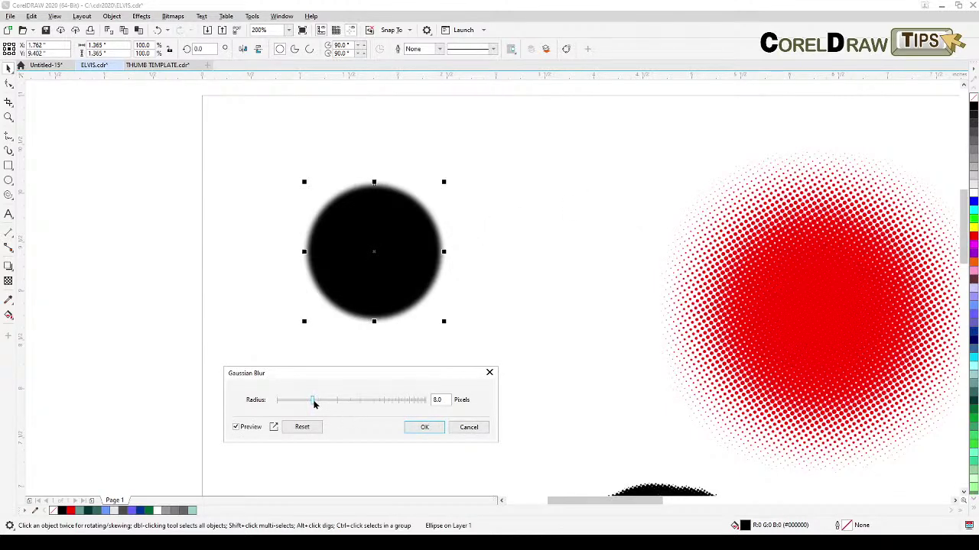
pyautogui.moveTo(320, 403); pyautogui.dragTo(372, 400)
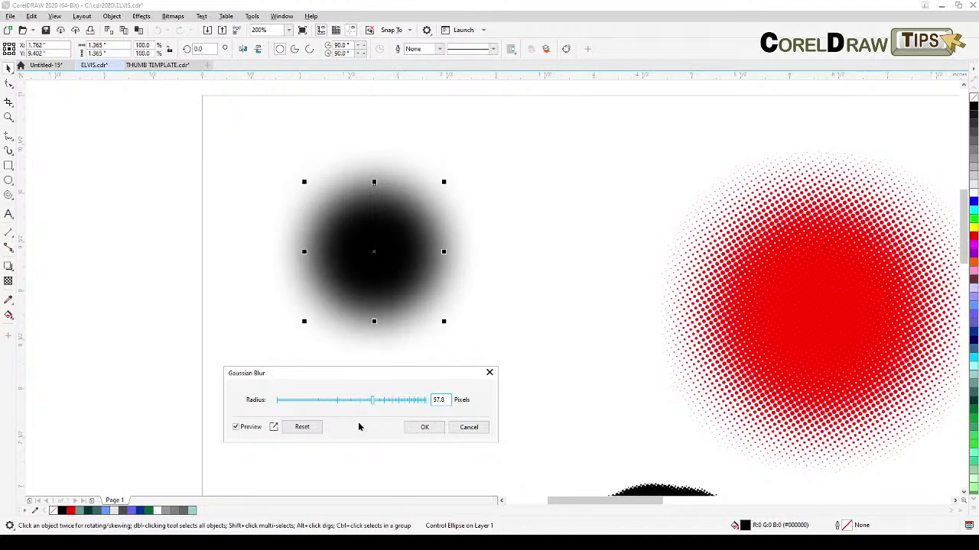
pyautogui.click(424, 428)
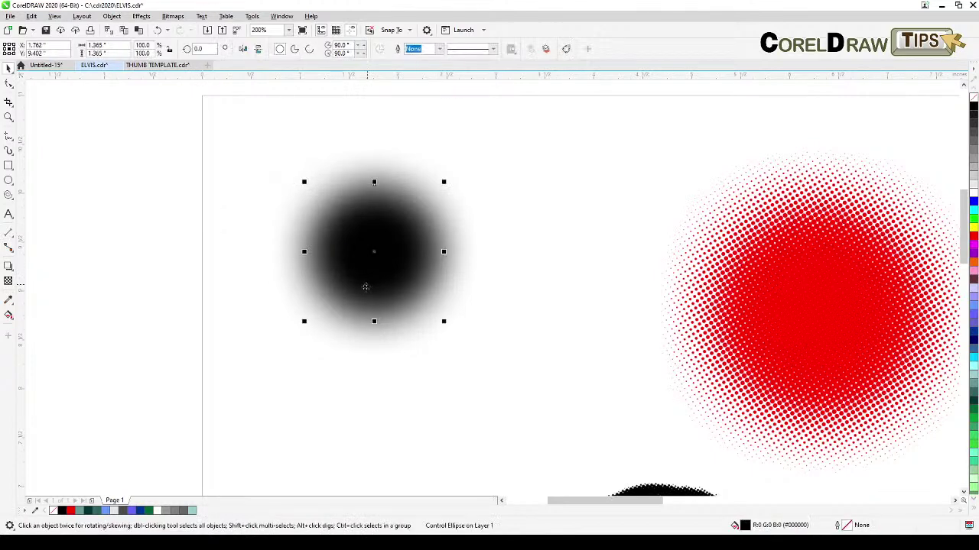
pyautogui.click(298, 238)
pyautogui.click(381, 235)
pyautogui.moveTo(175, 146); pyautogui.dragTo(533, 400)
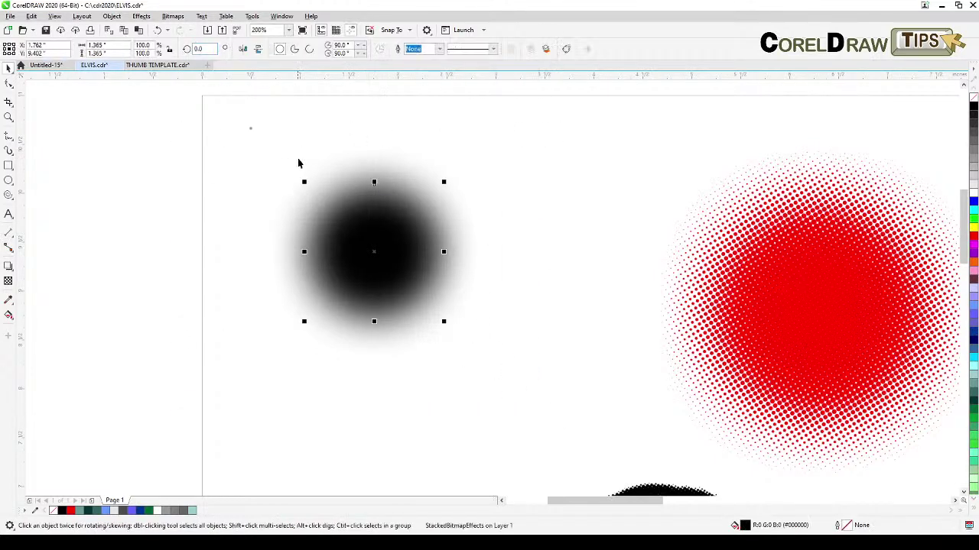
pyautogui.click(172, 16)
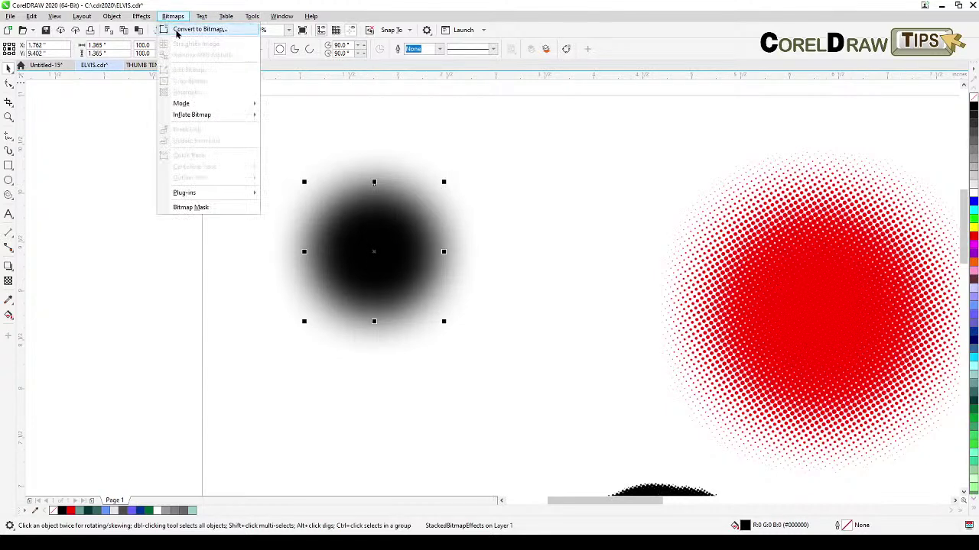
pyautogui.click(177, 32)
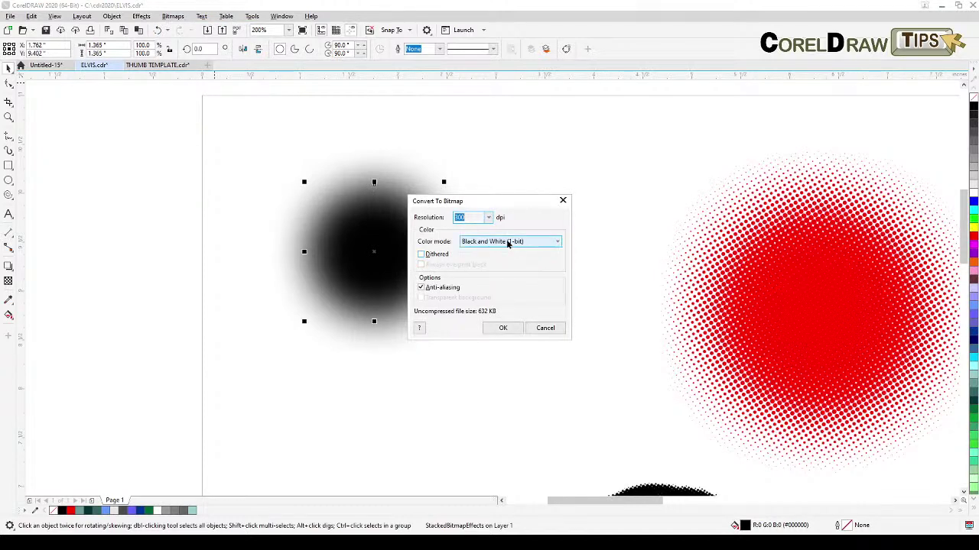
pyautogui.click(545, 328)
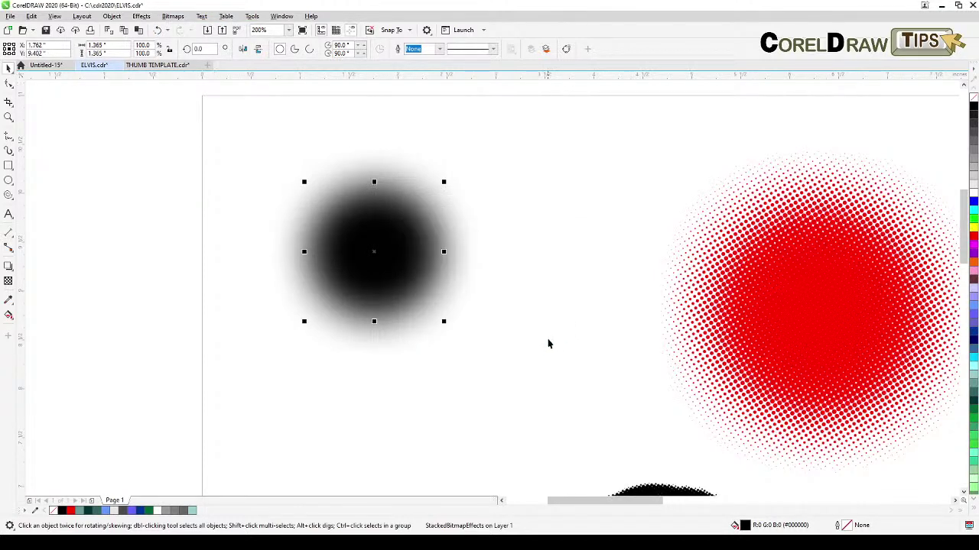
# - Check the frame around the blurred circle in Wireframe view and restore the Enhanced view with the circle selected
pyautogui.click(236, 291)
pyautogui.click(54, 16)
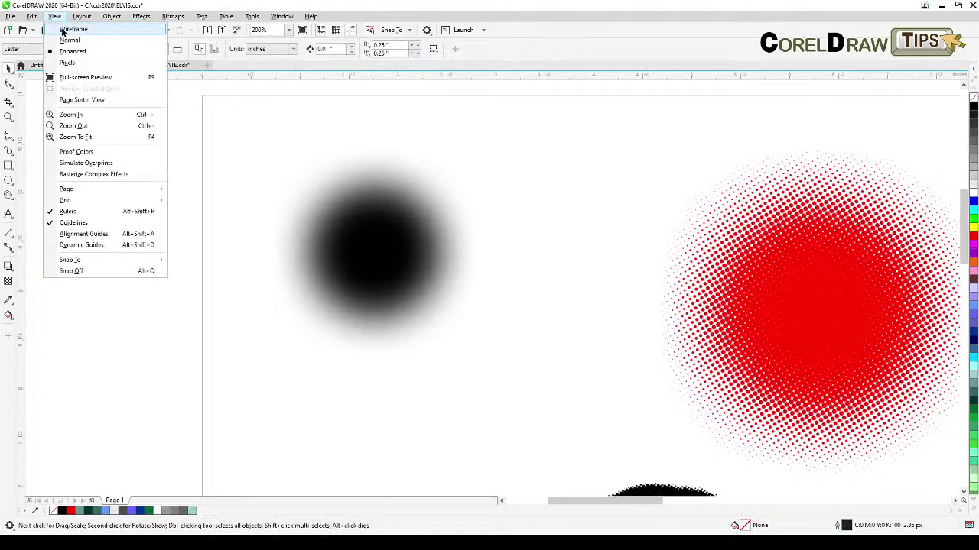
pyautogui.click(65, 30)
pyautogui.moveTo(178, 101); pyautogui.dragTo(432, 302)
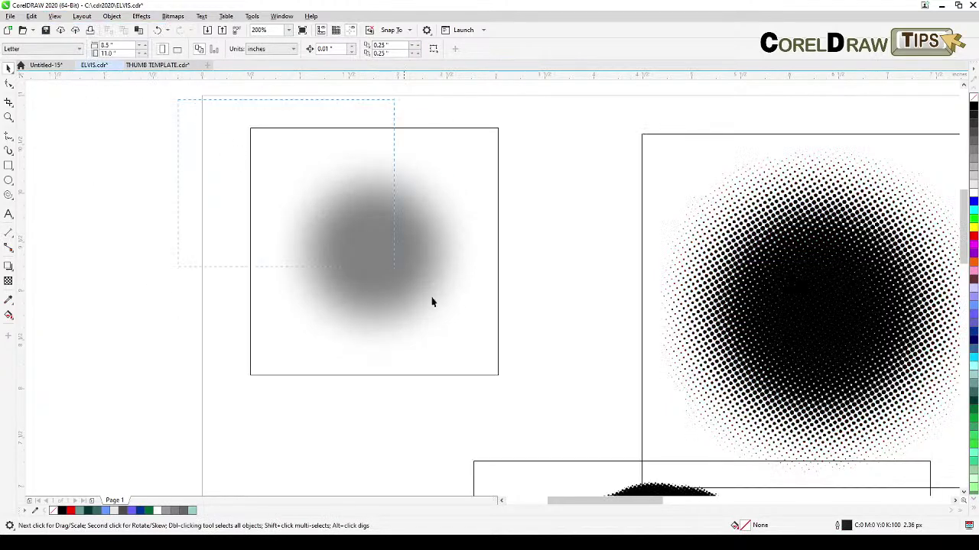
pyautogui.moveTo(559, 427); pyautogui.dragTo(563, 435)
pyautogui.click(498, 201)
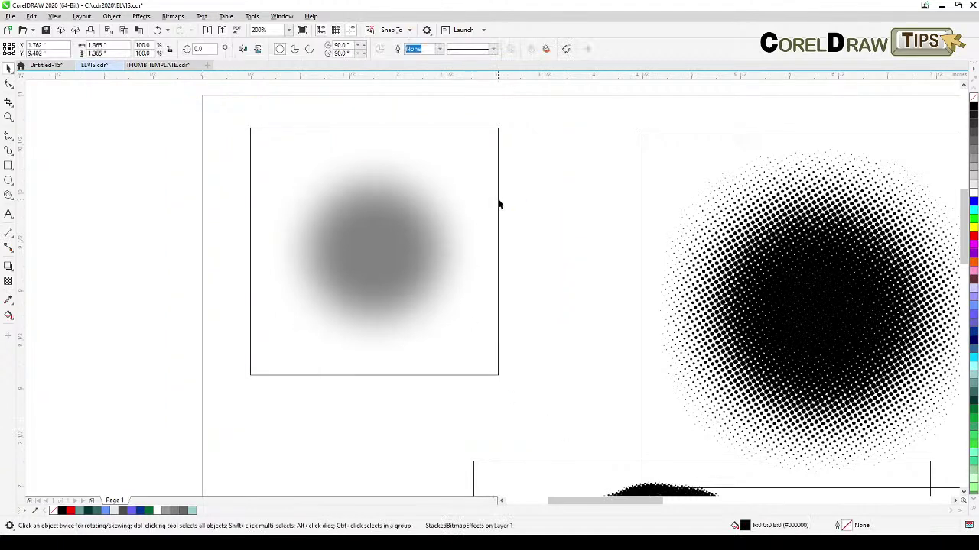
pyautogui.click(497, 200)
pyautogui.press('Escape')
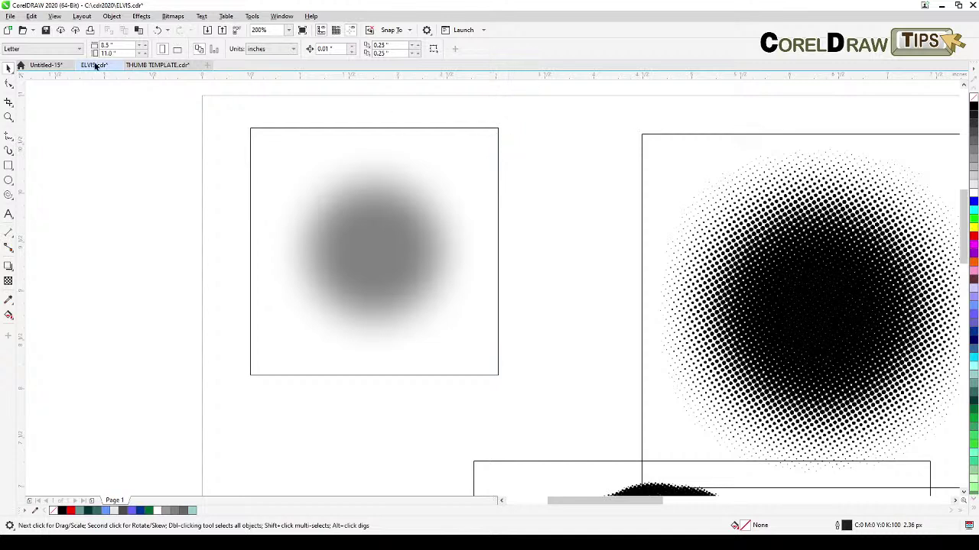
pyautogui.moveTo(132, 94); pyautogui.dragTo(548, 421)
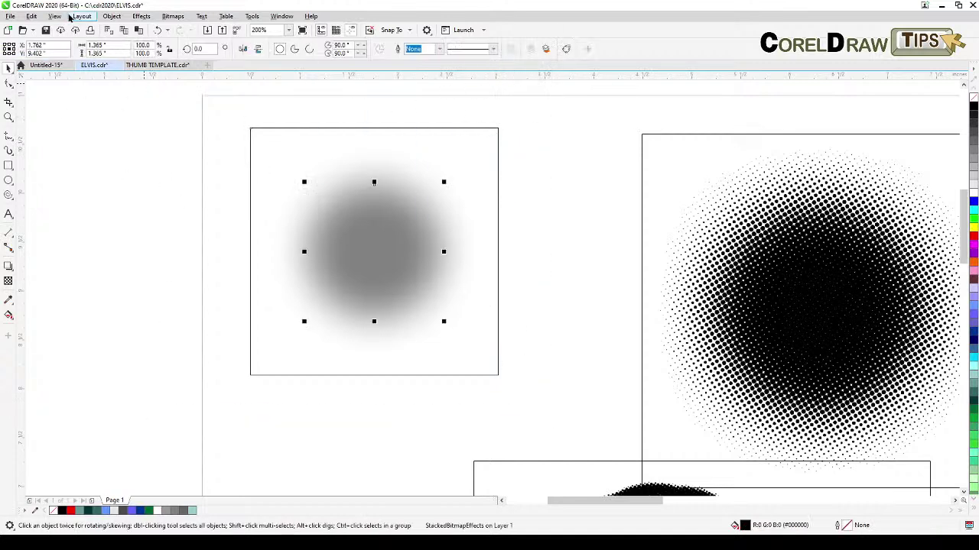
pyautogui.click(57, 17)
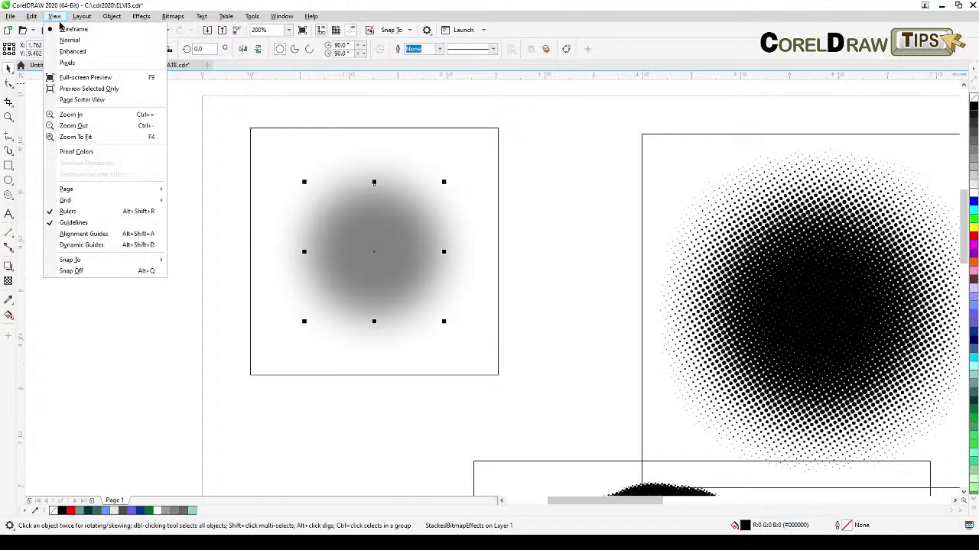
pyautogui.click(70, 52)
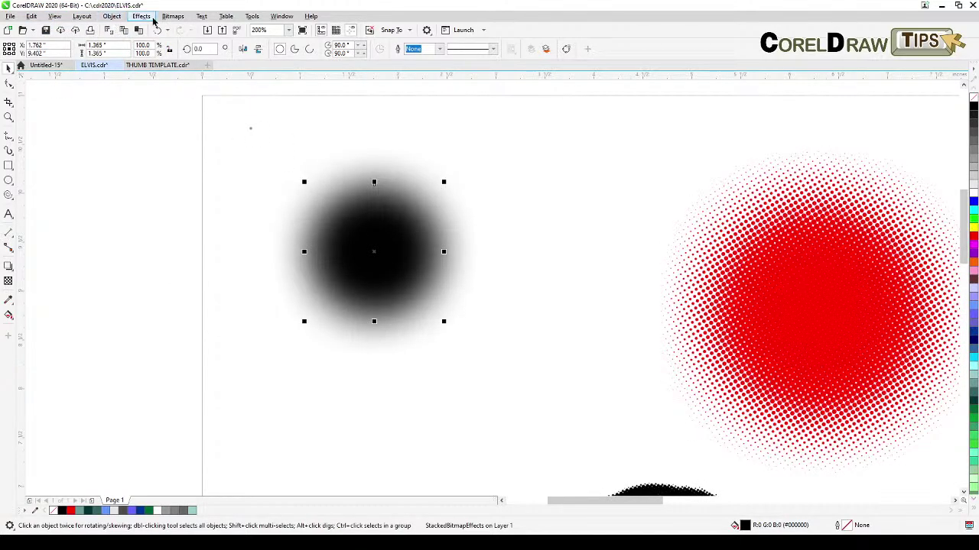
# - Convert the blurred circle to a Grayscale (8-bit) bitmap at 300 dpi with a transparent background
pyautogui.click(177, 16)
pyautogui.click(183, 31)
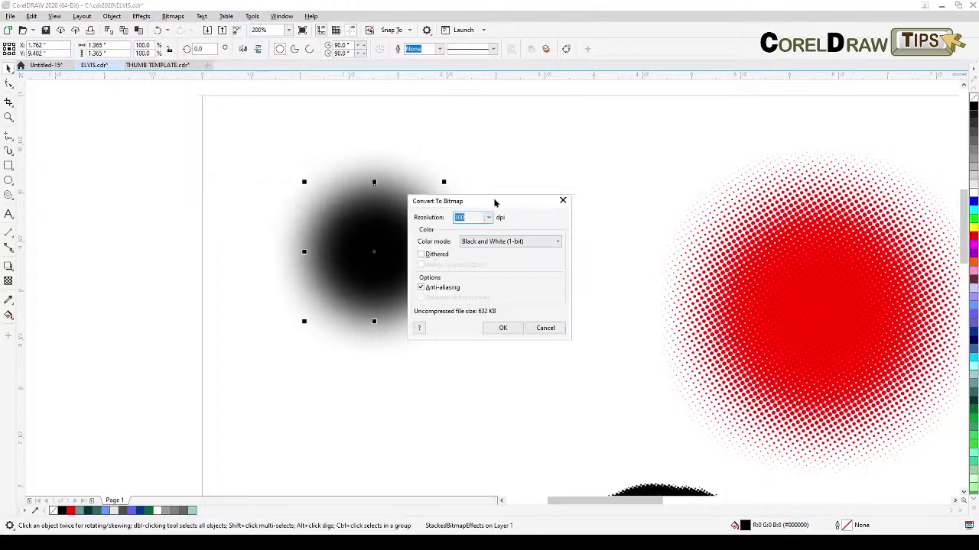
pyautogui.click(511, 241)
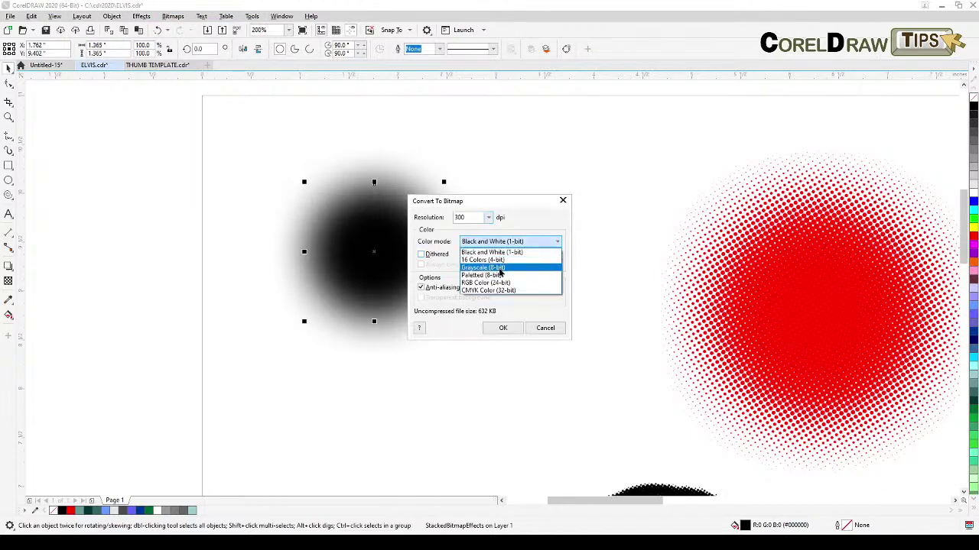
pyautogui.click(499, 268)
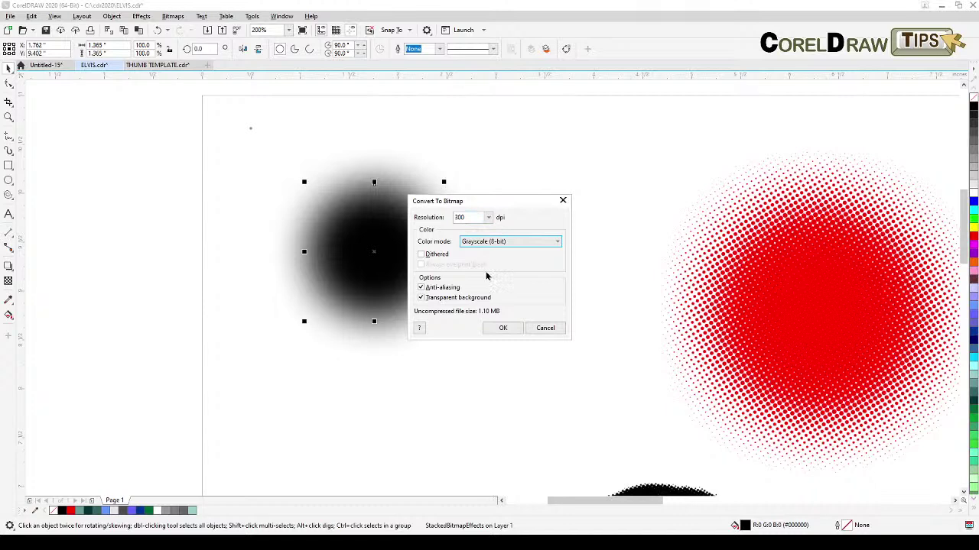
pyautogui.click(505, 329)
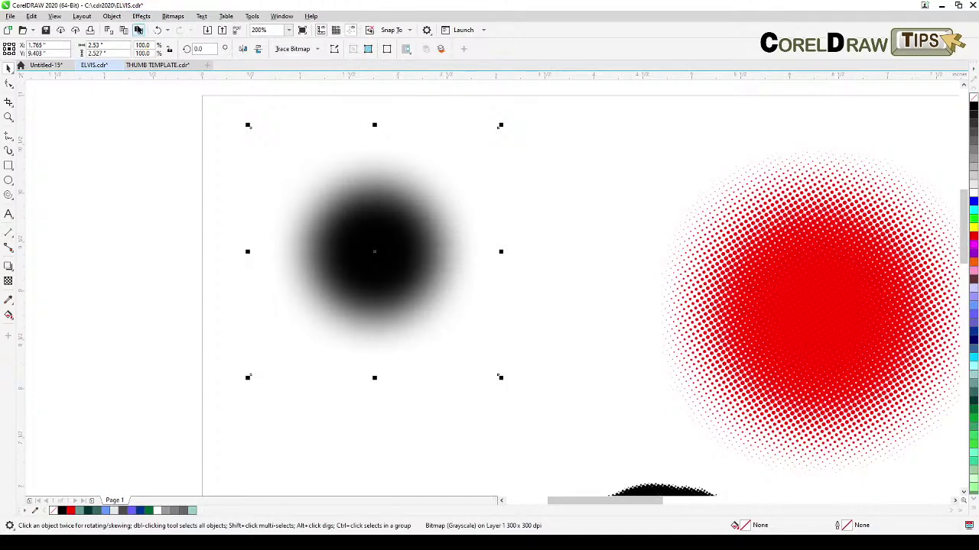
# - Apply a Halftone effect to the blurred circle bitmap with the default 45° black angle and a max dot radius of 8
pyautogui.click(142, 17)
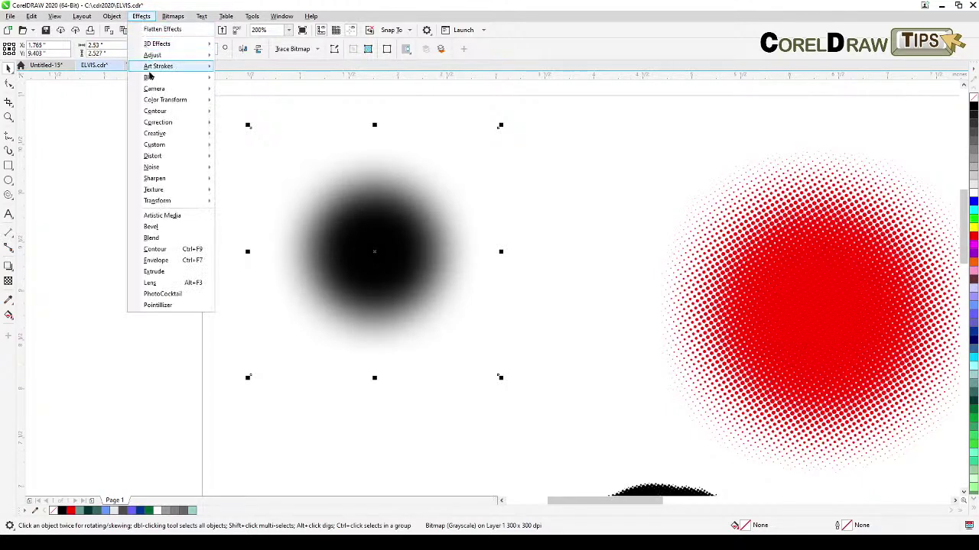
pyautogui.moveTo(156, 104)
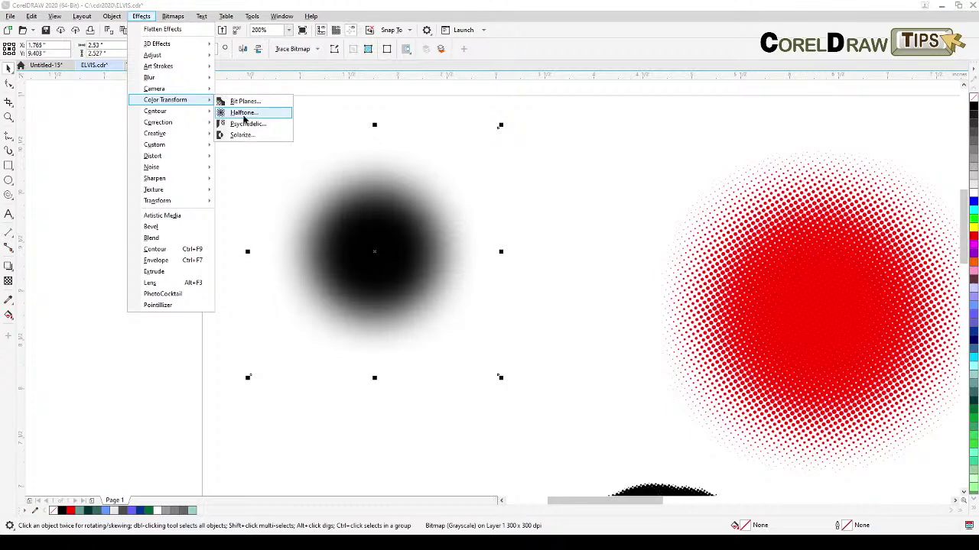
pyautogui.click(244, 114)
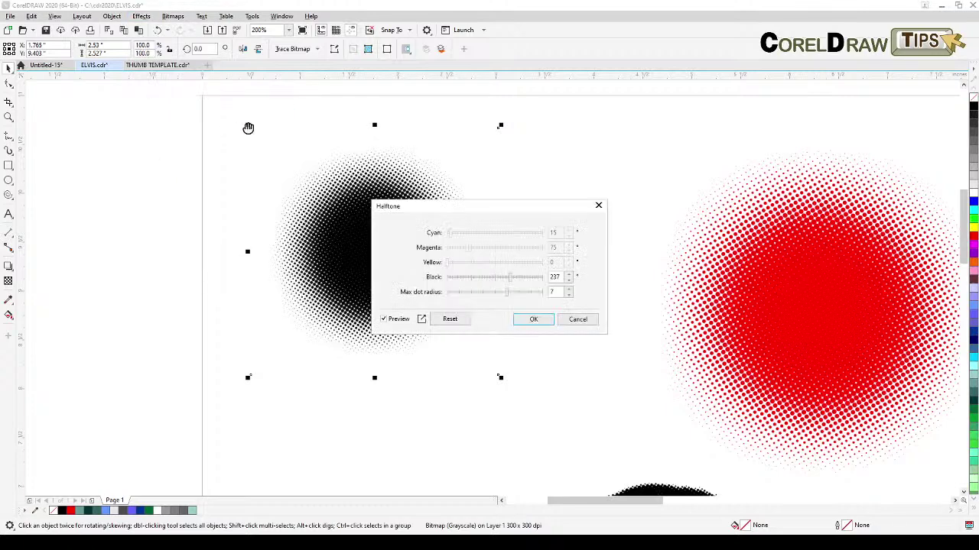
pyautogui.moveTo(467, 208); pyautogui.dragTo(601, 184)
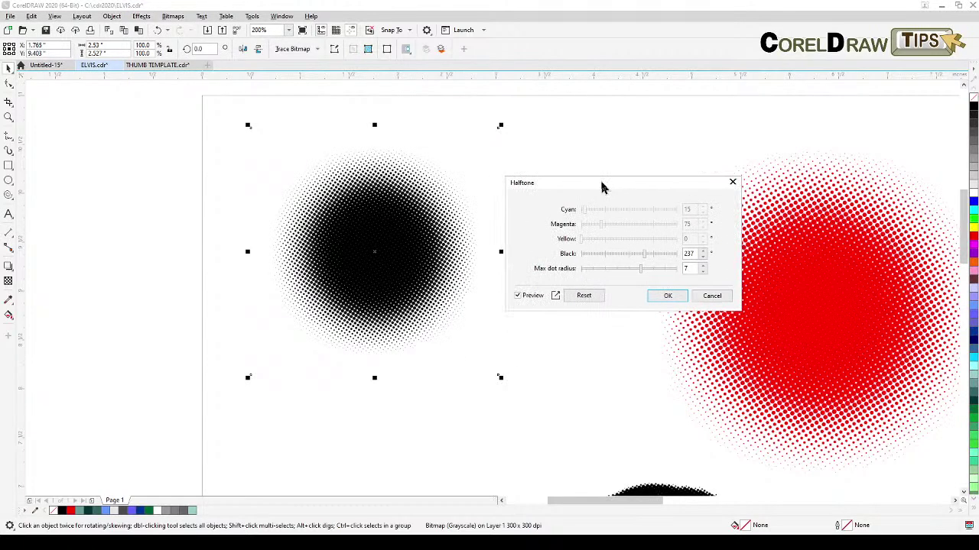
pyautogui.click(587, 301)
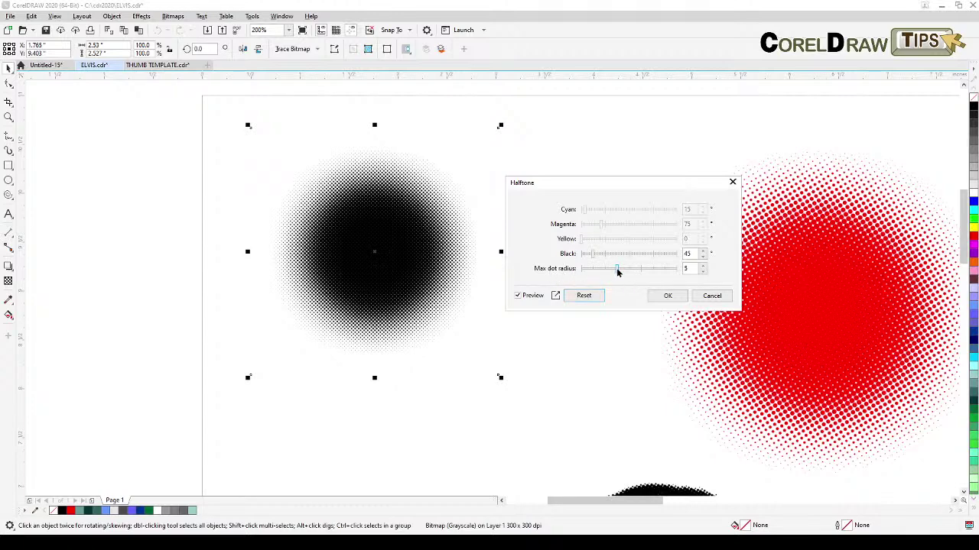
pyautogui.moveTo(618, 271); pyautogui.dragTo(640, 271)
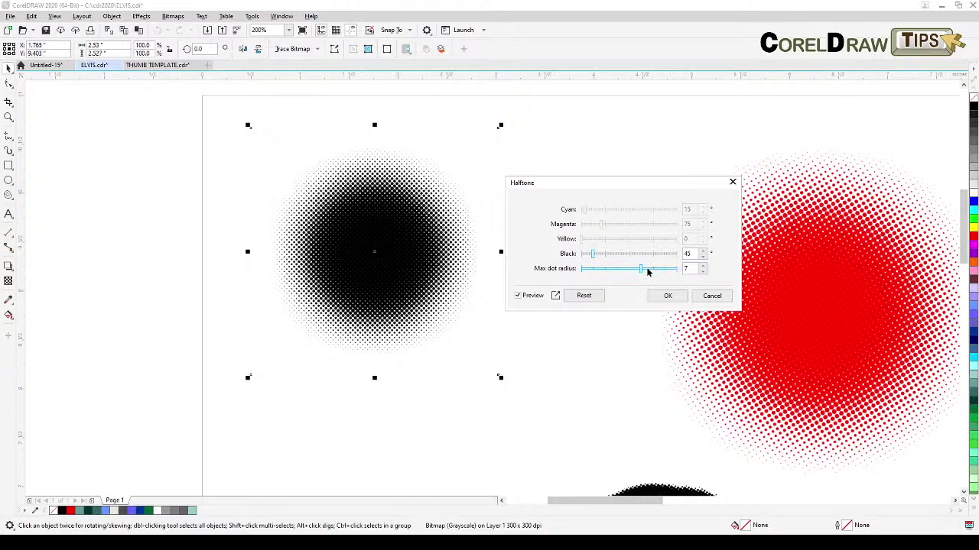
pyautogui.moveTo(640, 269); pyautogui.dragTo(651, 269)
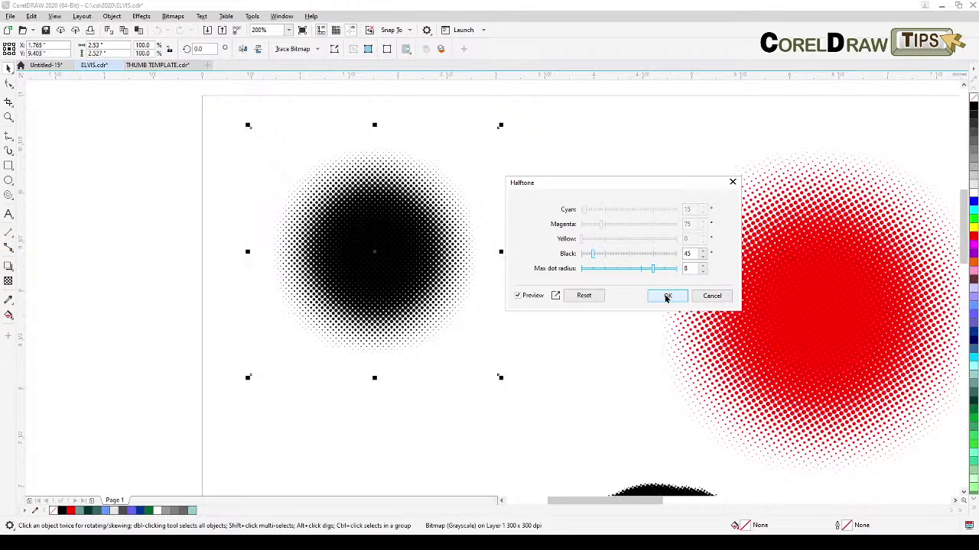
pyautogui.click(667, 297)
# - Examine the individual halftone dots and their edges along the black circle's lower-right fade at high magnification
pyautogui.click(164, 328)
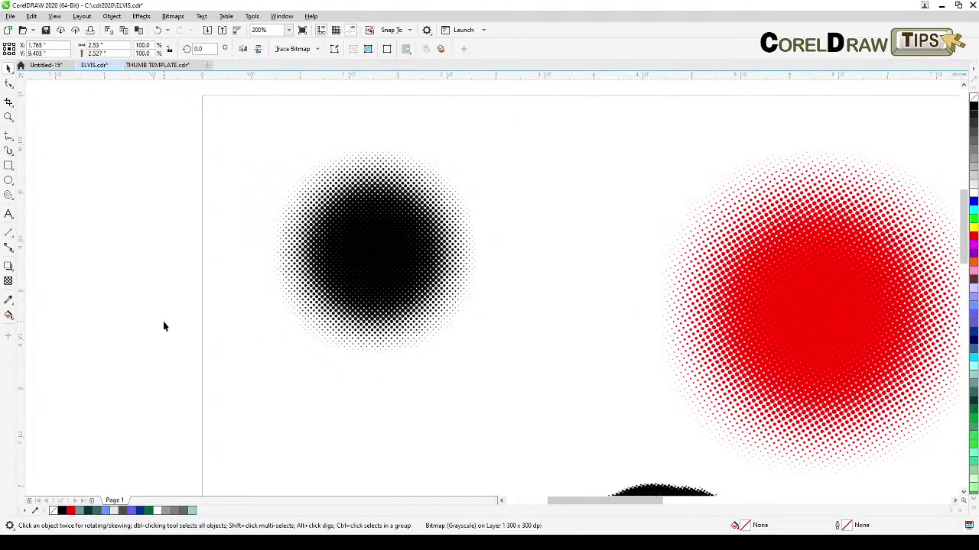
pyautogui.doubleClick(341, 317)
pyautogui.click(343, 287)
pyautogui.click(443, 321)
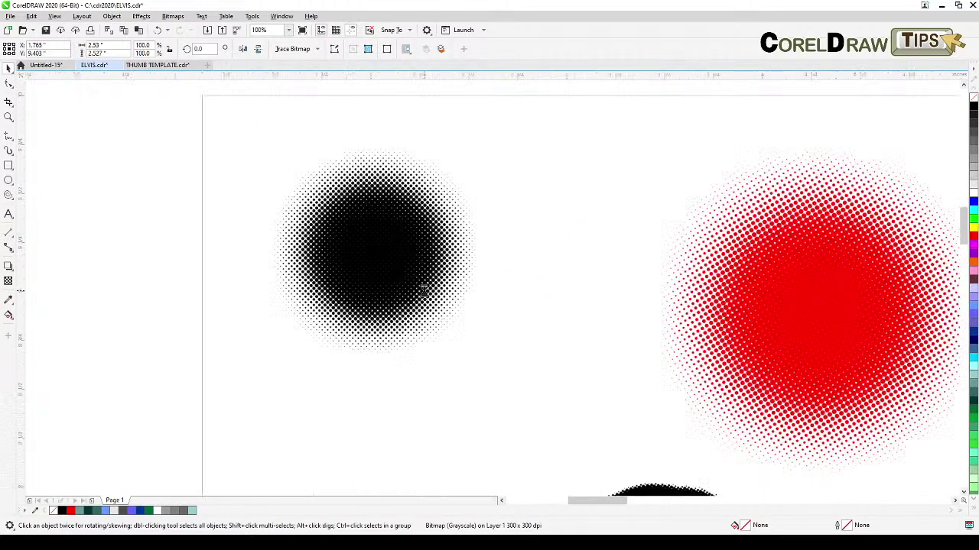
pyautogui.scroll(3, 423, 290)
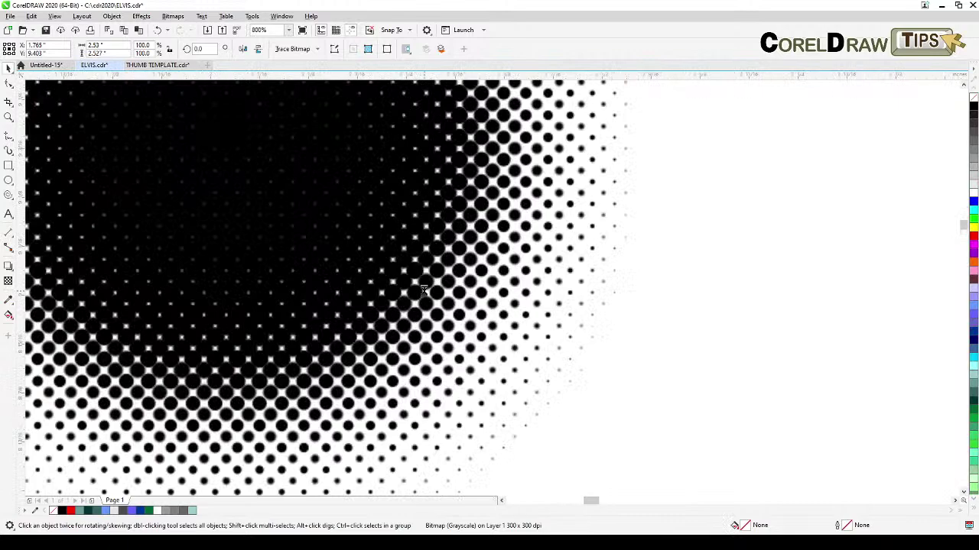
pyautogui.scroll(2, 423, 290)
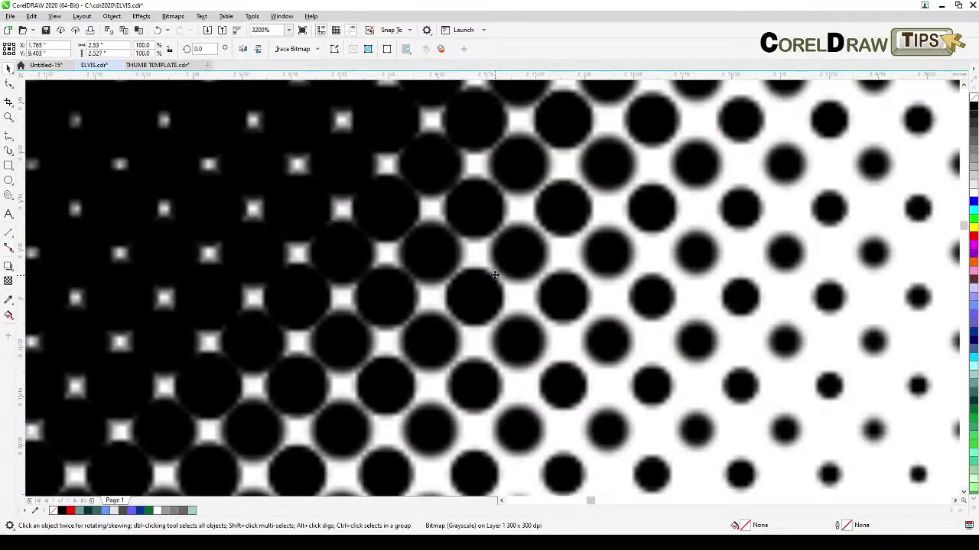
pyautogui.scroll(-2, 497, 276)
pyautogui.scroll(-2, 497, 277)
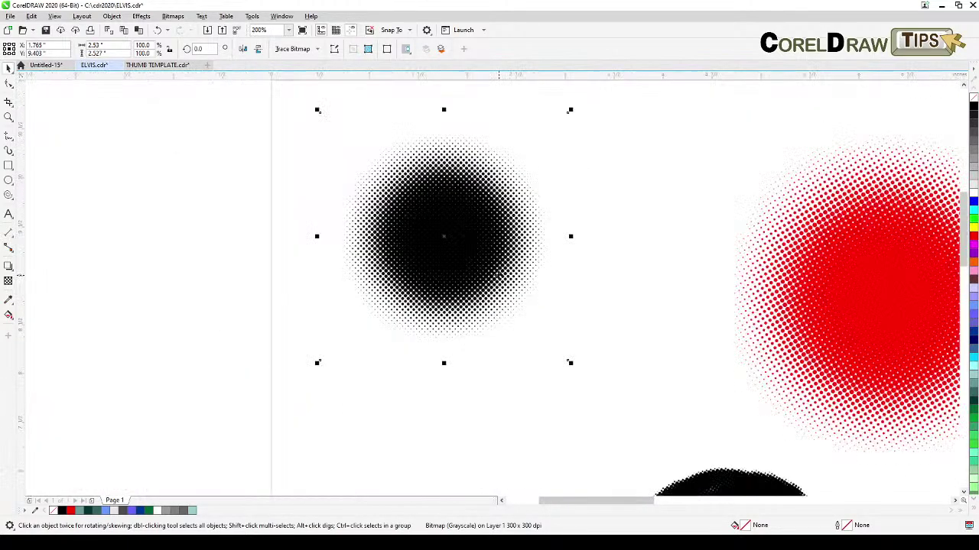
# - Move the black halftone circle slightly down and to the right, to about X 1.92 and Y 9.21 inches
pyautogui.click(468, 308)
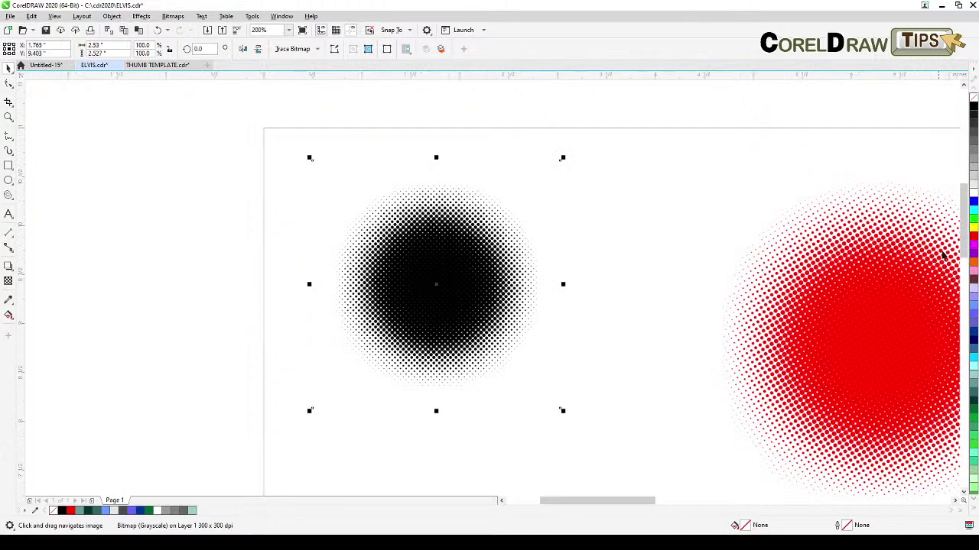
pyautogui.moveTo(433, 279); pyautogui.dragTo(433, 304)
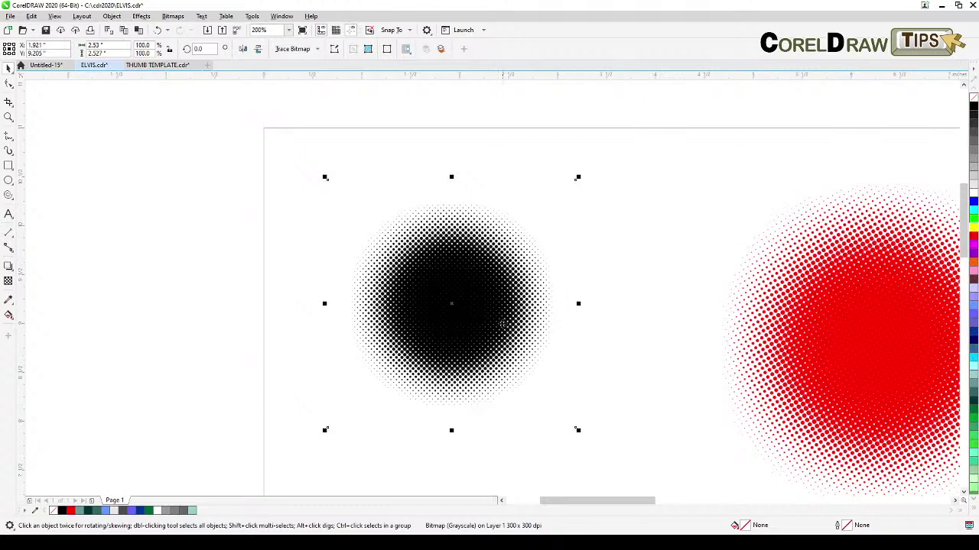
# - Move the black halftone circle up to about Y 9.28 inches and convert it to a Black and White (1-bit) bitmap at 300 dpi
pyautogui.moveTo(501, 324); pyautogui.dragTo(452, 313)
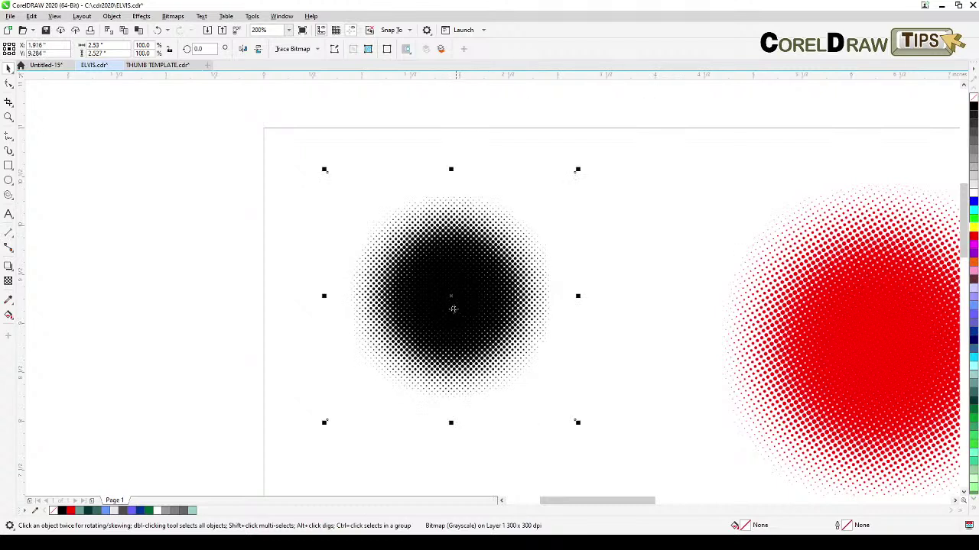
pyautogui.click(164, 17)
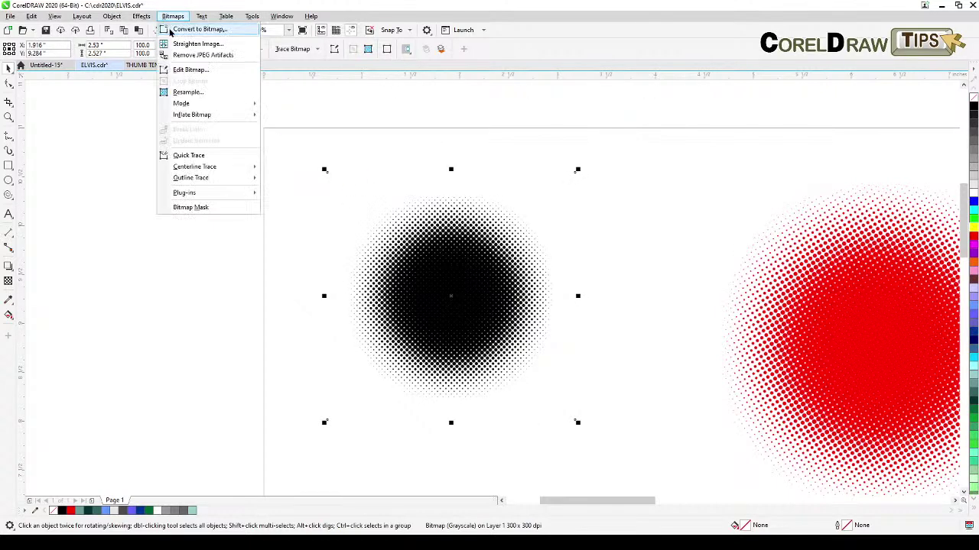
pyautogui.click(170, 31)
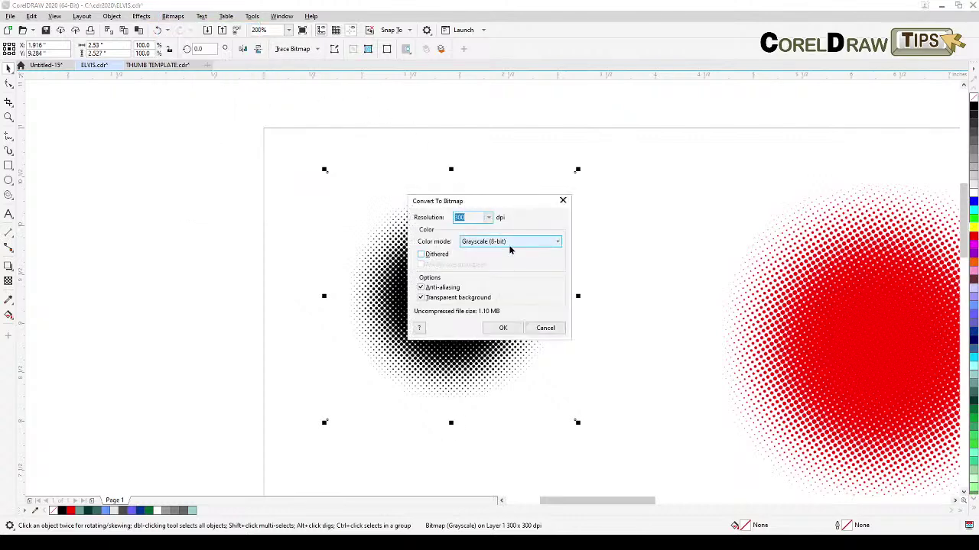
pyautogui.moveTo(528, 202); pyautogui.dragTo(652, 194)
pyautogui.click(666, 233)
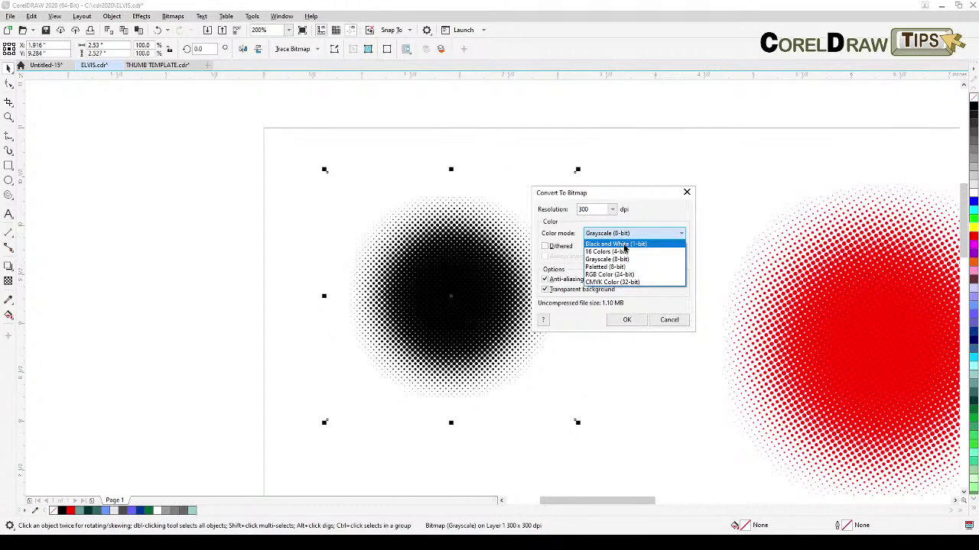
pyautogui.click(625, 244)
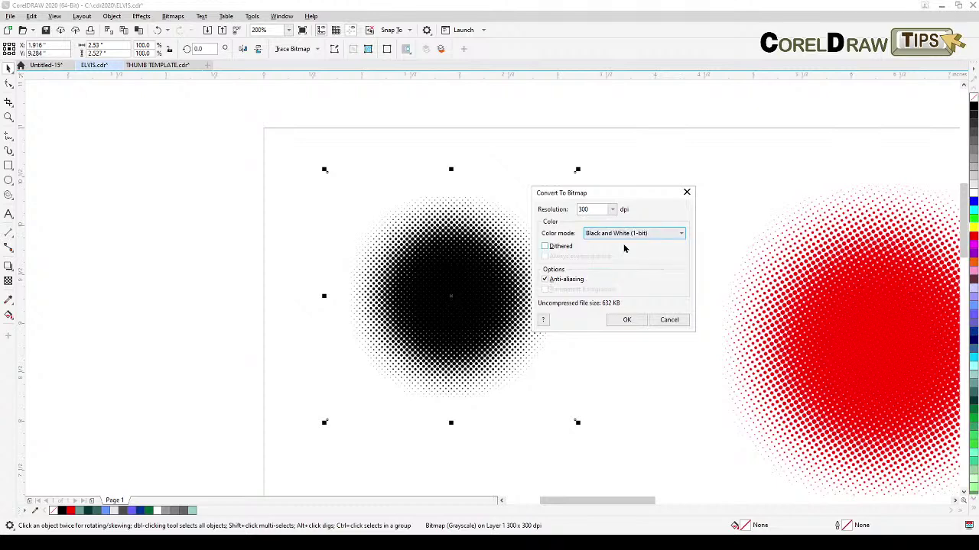
pyautogui.click(627, 321)
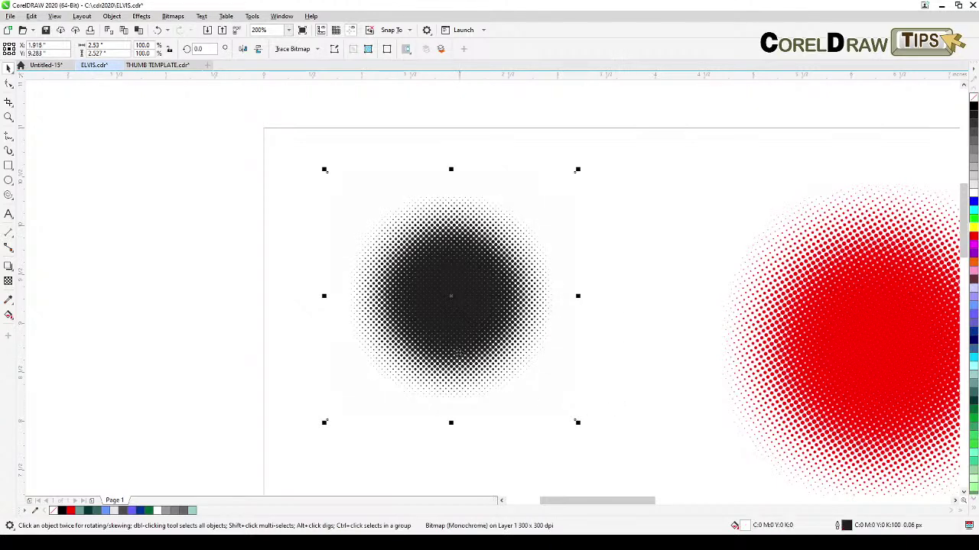
# - Recolor the monochrome halftone circle's dots red (#FF0000) and enlarge the bitmap to about 2.67 inches wide
pyautogui.moveTo(428, 323)
pyautogui.mouseDown()
pyautogui.moveTo(427, 309)
pyautogui.moveTo(425, 319)
pyautogui.mouseUp()
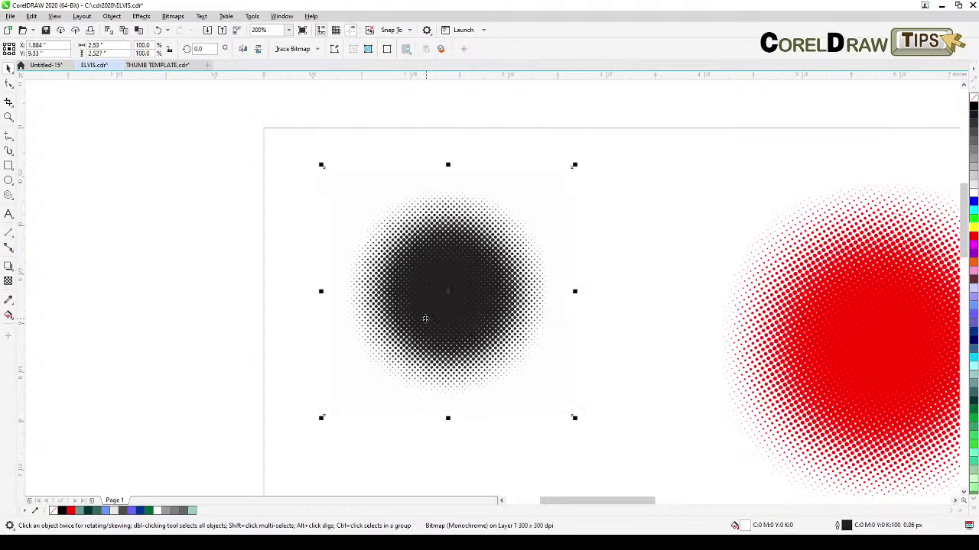
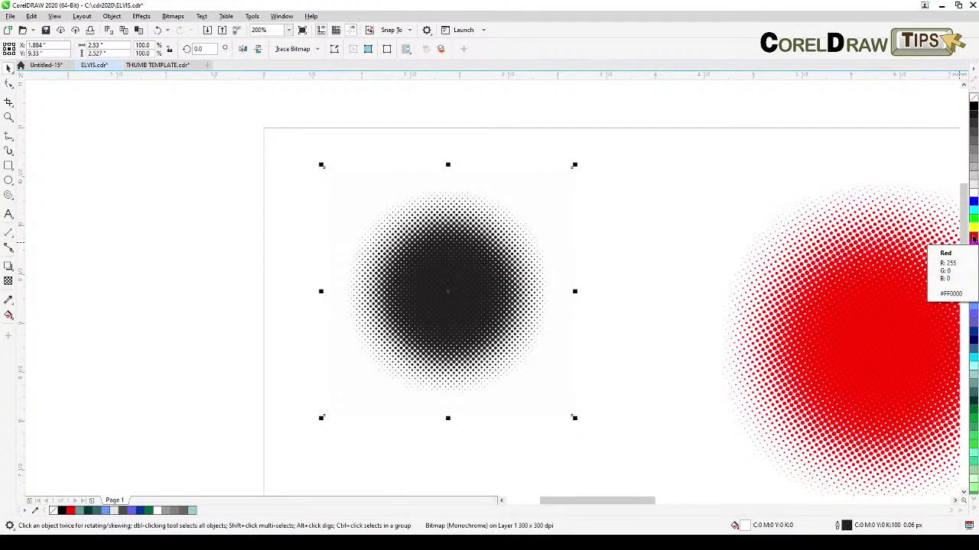
pyautogui.click(973, 239)
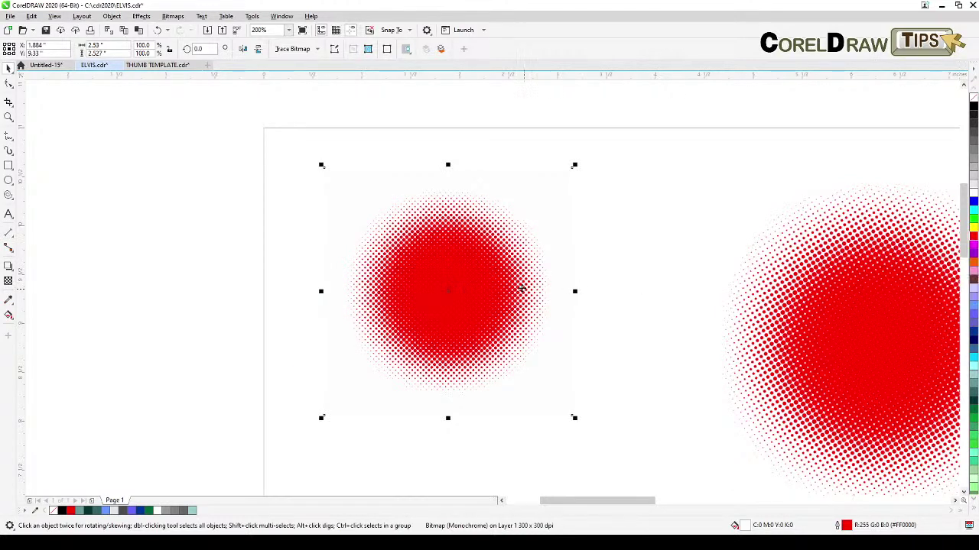
pyautogui.moveTo(575, 419); pyautogui.dragTo(588, 432)
# - Place the smaller red halftone circle over the larger one, at about X 5.12 and Y 8.83 inches, and remove its white background
pyautogui.moveTo(499, 315); pyautogui.dragTo(613, 345)
pyautogui.press('h')
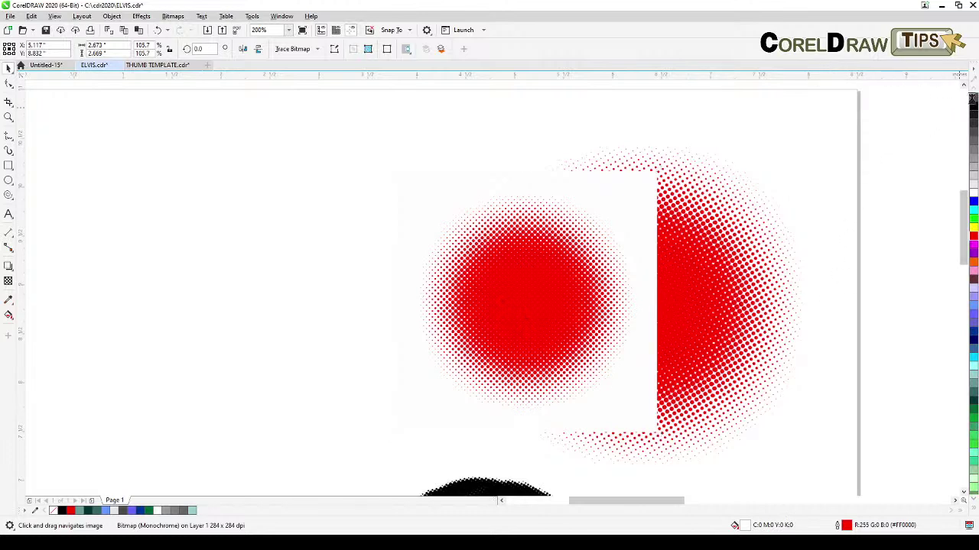
pyautogui.click(973, 97)
# - Reposition the smaller red halftone circle above the larger one, overlapping the page's upper-right corner
pyautogui.moveTo(483, 297); pyautogui.dragTo(374, 276)
pyautogui.scroll(-2, 373, 348)
pyautogui.moveTo(464, 328); pyautogui.dragTo(465, 433)
pyautogui.moveTo(465, 399); pyautogui.dragTo(463, 365)
pyautogui.moveTo(516, 423); pyautogui.dragTo(534, 441)
pyautogui.moveTo(472, 385); pyautogui.dragTo(629, 168)
pyautogui.moveTo(557, 291); pyautogui.dragTo(545, 292)
# - Draw a rectangle about 3.74 by 2.08 inches near the page's upper-left corner, filled black with no outline
pyautogui.moveTo(819, 215); pyautogui.dragTo(123, 236)
pyautogui.scroll(3, 172, 243)
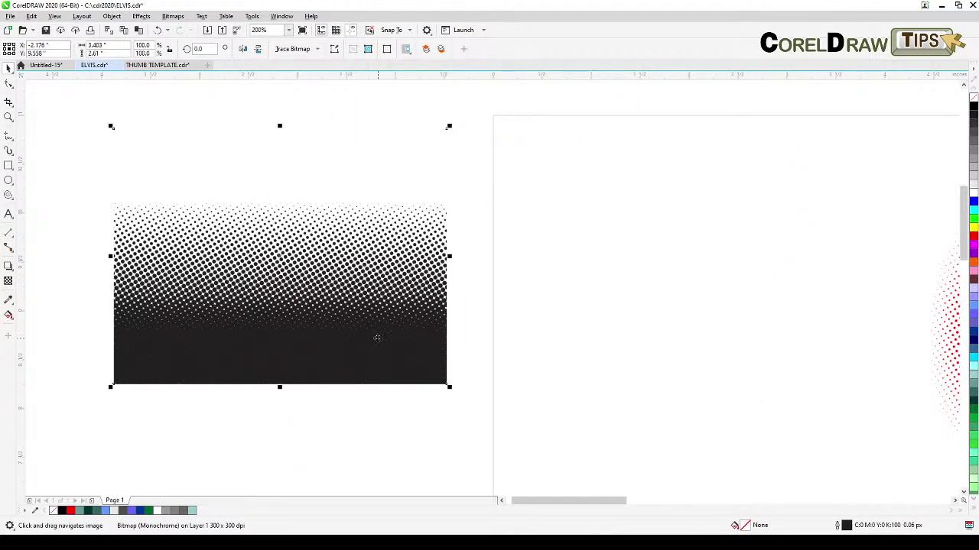
pyautogui.scroll(-3, 377, 338)
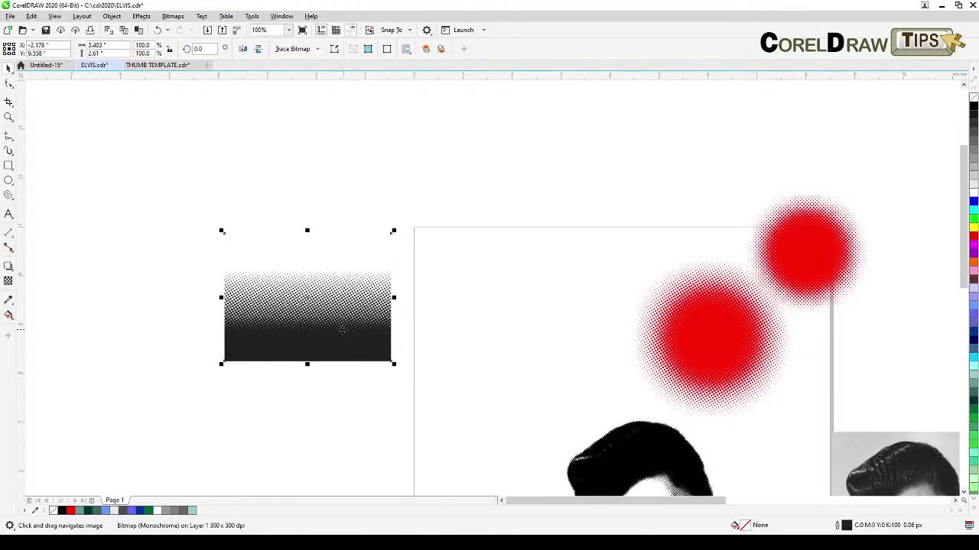
pyautogui.click(9, 166)
pyautogui.moveTo(439, 260)
pyautogui.mouseDown()
pyautogui.moveTo(531, 332)
pyautogui.moveTo(624, 364)
pyautogui.mouseUp()
pyautogui.press('space')
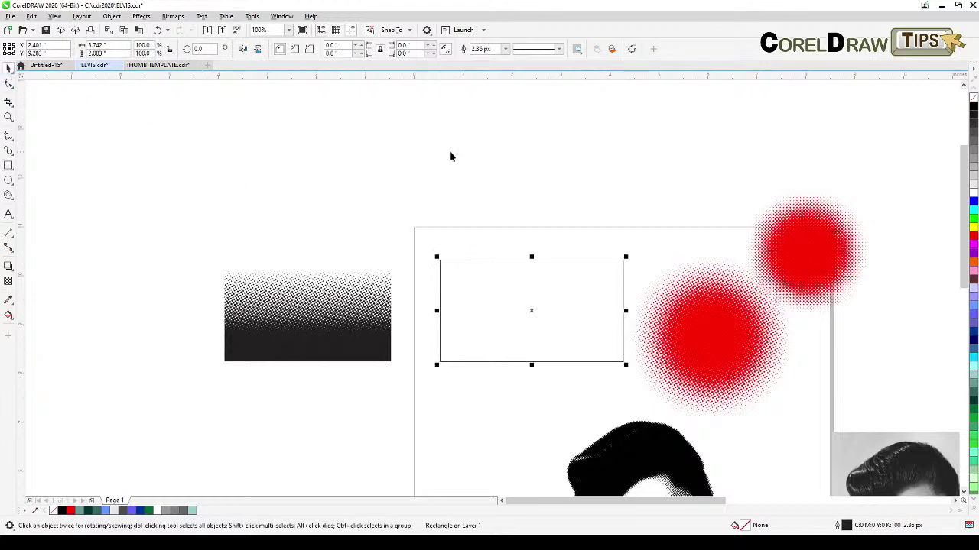
pyautogui.click(973, 108)
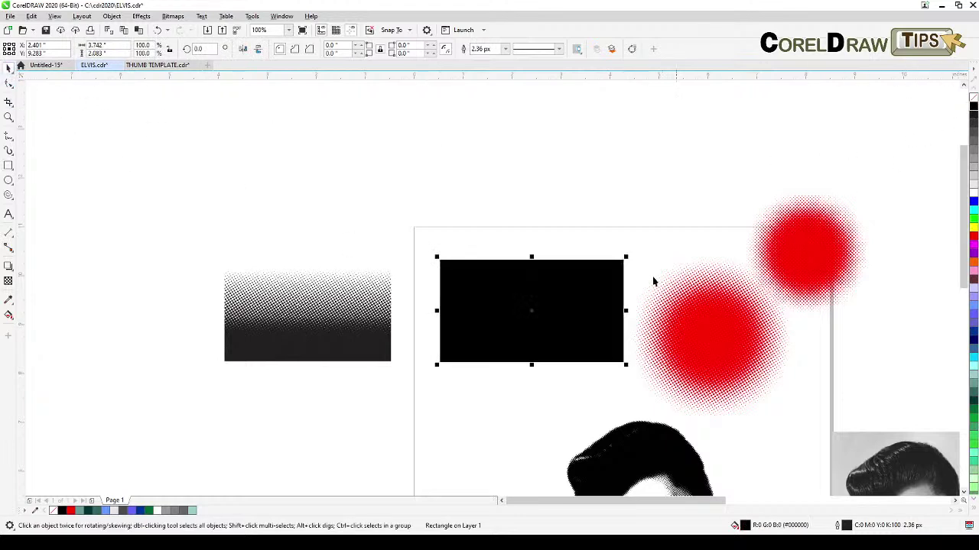
pyautogui.rightClick(973, 97)
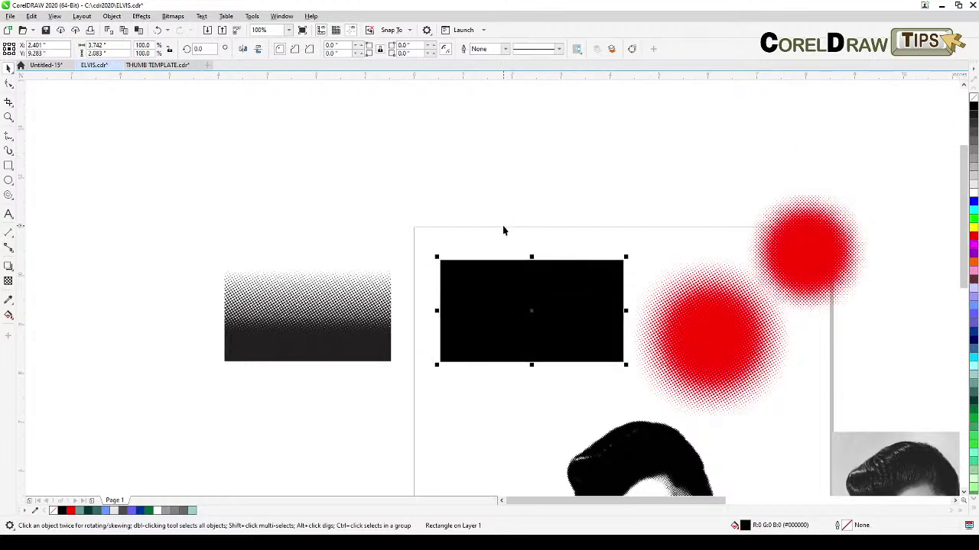
# - Apply a vertical fountain transparency to the black rectangle, fading from solid at the bottom to clear near the top, and adjust its midpoint and end
pyautogui.click(9, 318)
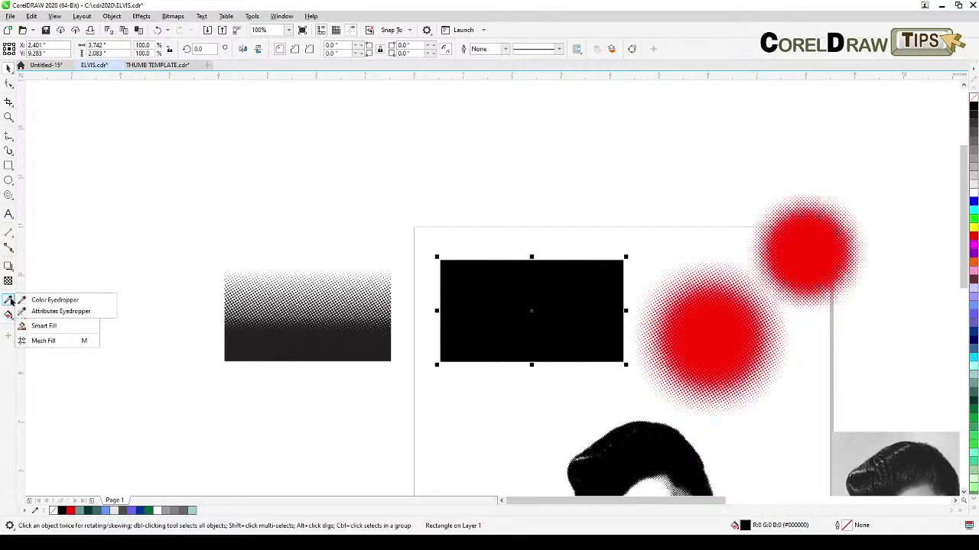
pyautogui.click(8, 283)
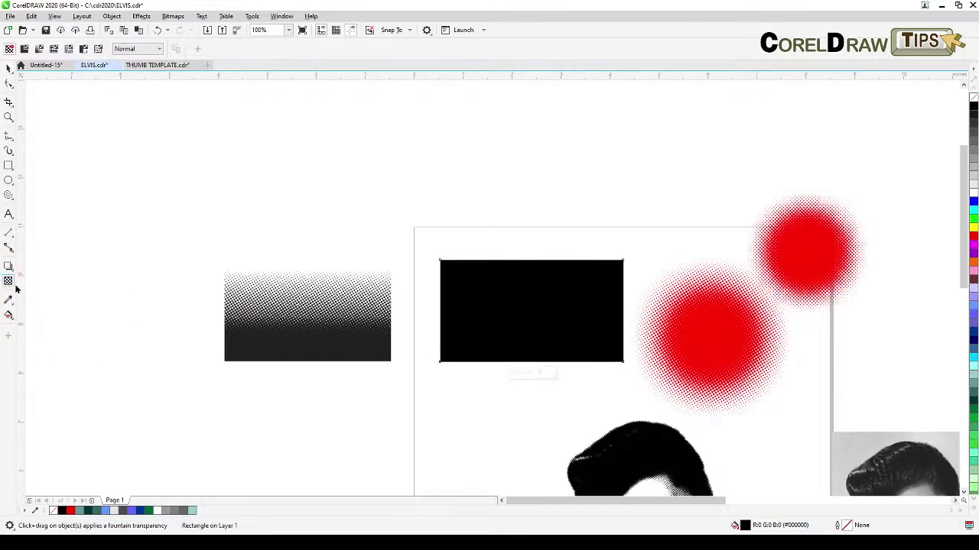
pyautogui.moveTo(524, 340); pyautogui.dragTo(525, 266)
pyautogui.moveTo(525, 302); pyautogui.dragTo(526, 308)
pyautogui.moveTo(524, 266); pyautogui.dragTo(525, 276)
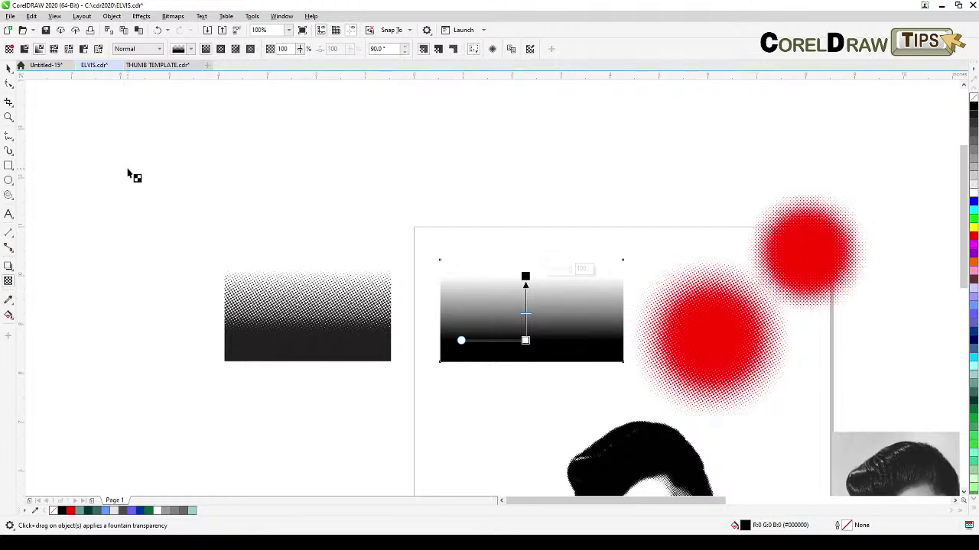
# - Convert the faded rectangle to a Grayscale (8-bit) bitmap at 300 dpi with anti-aliasing and a transparent background
pyautogui.click(9, 68)
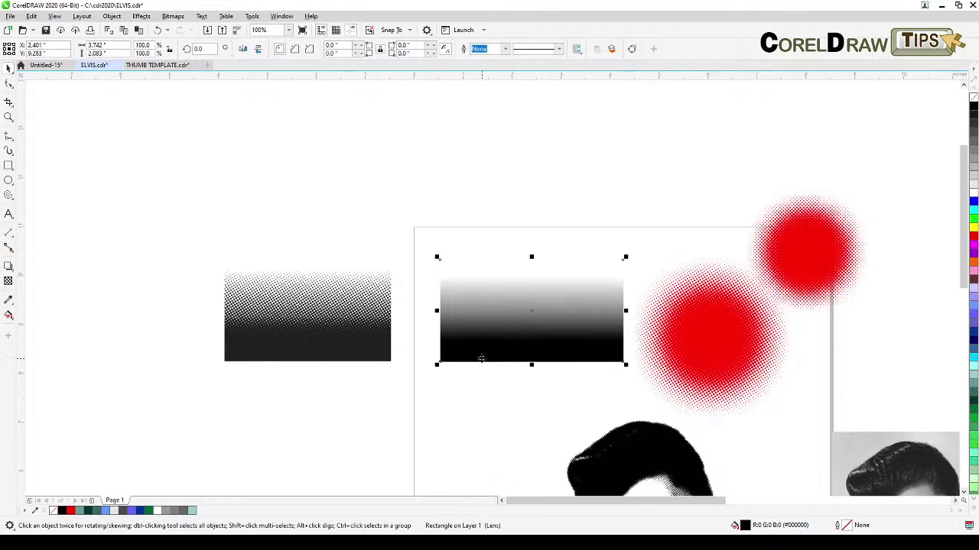
pyautogui.click(173, 16)
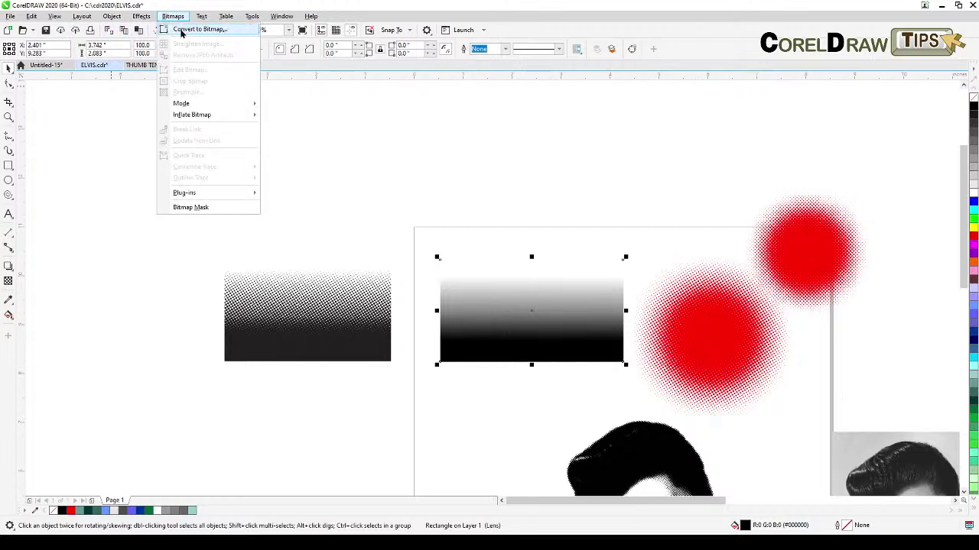
pyautogui.click(181, 32)
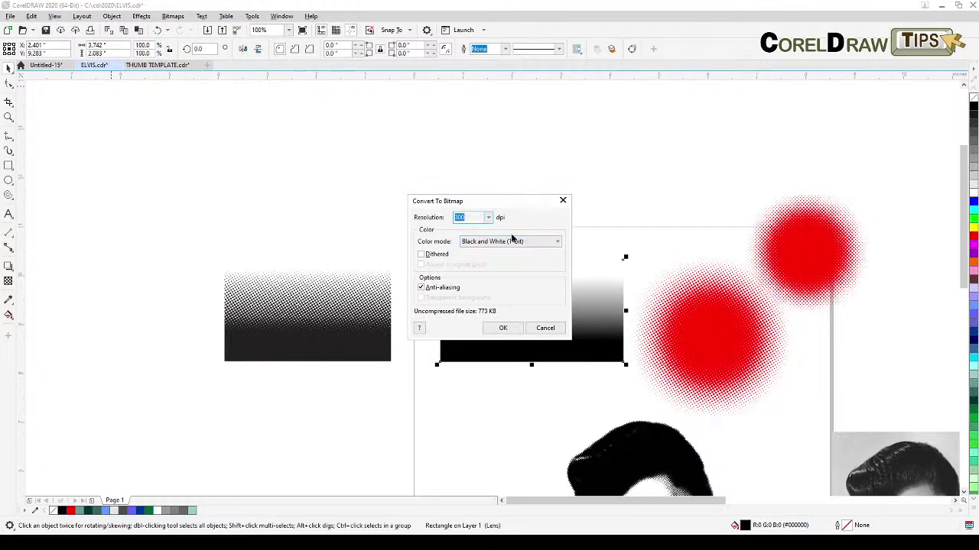
pyautogui.click(481, 245)
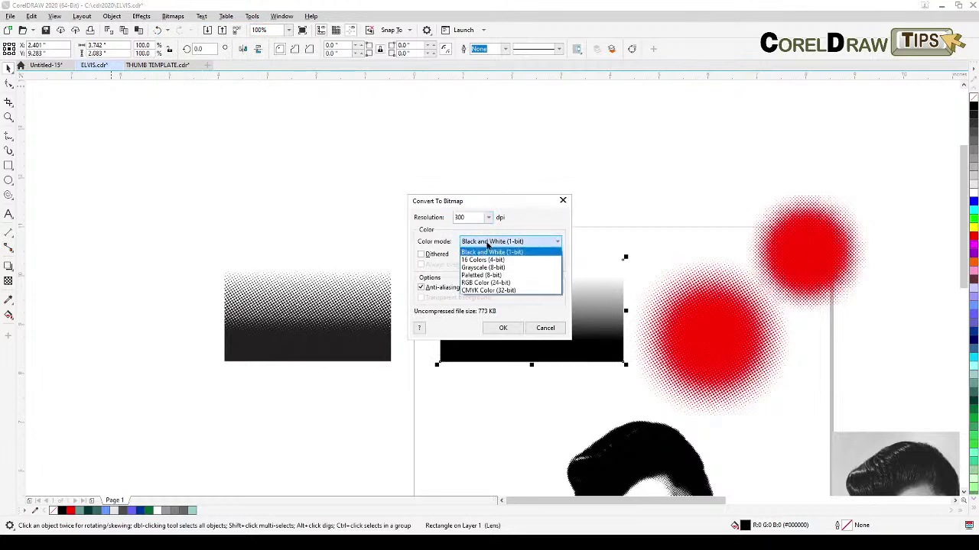
pyautogui.click(483, 268)
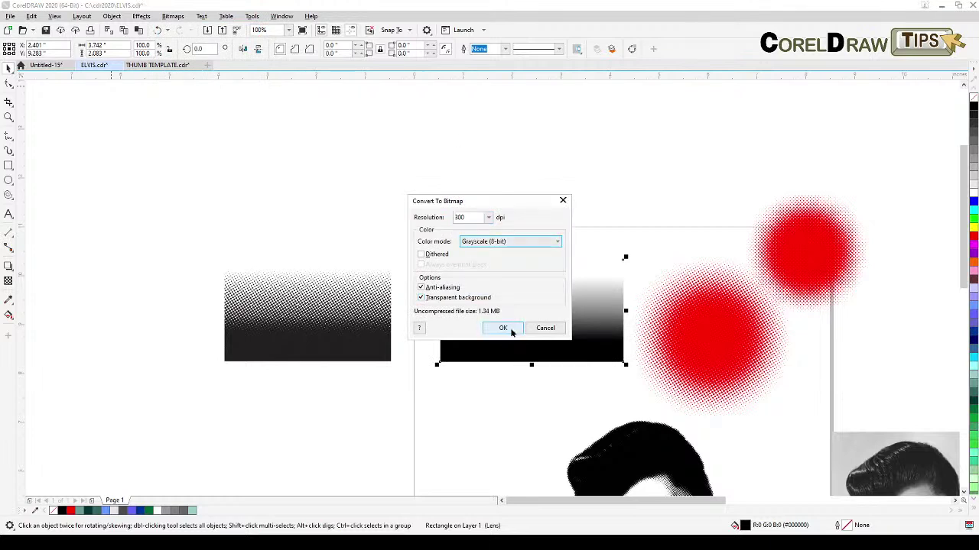
pyautogui.click(503, 328)
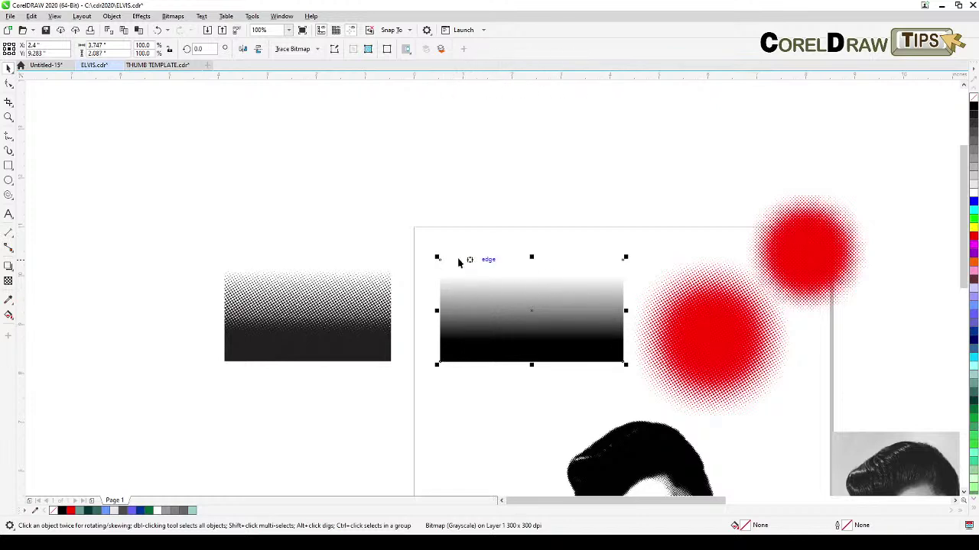
# - Apply a Halftone effect to the gradient rectangle bitmap with a 45° black angle and a max dot radius of 10
pyautogui.click(143, 16)
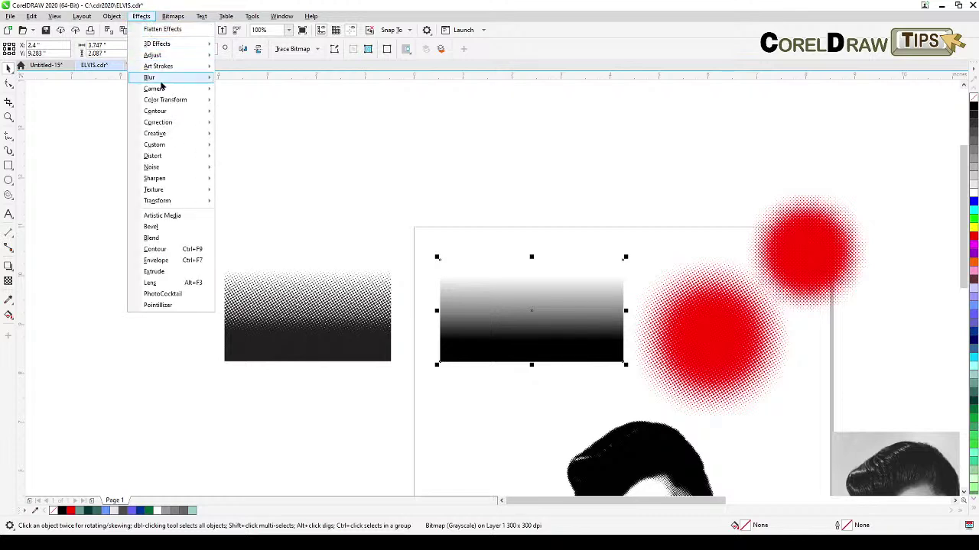
pyautogui.moveTo(166, 103)
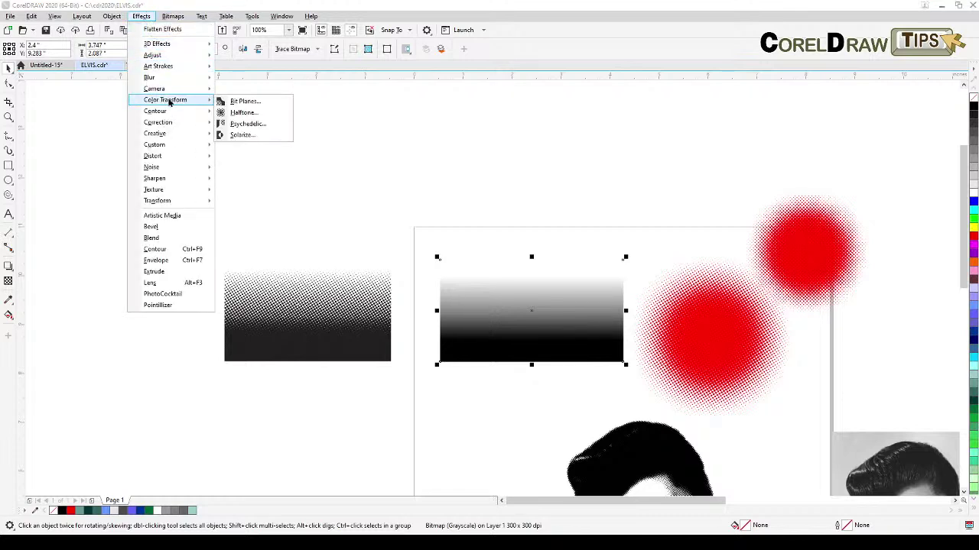
pyautogui.click(256, 113)
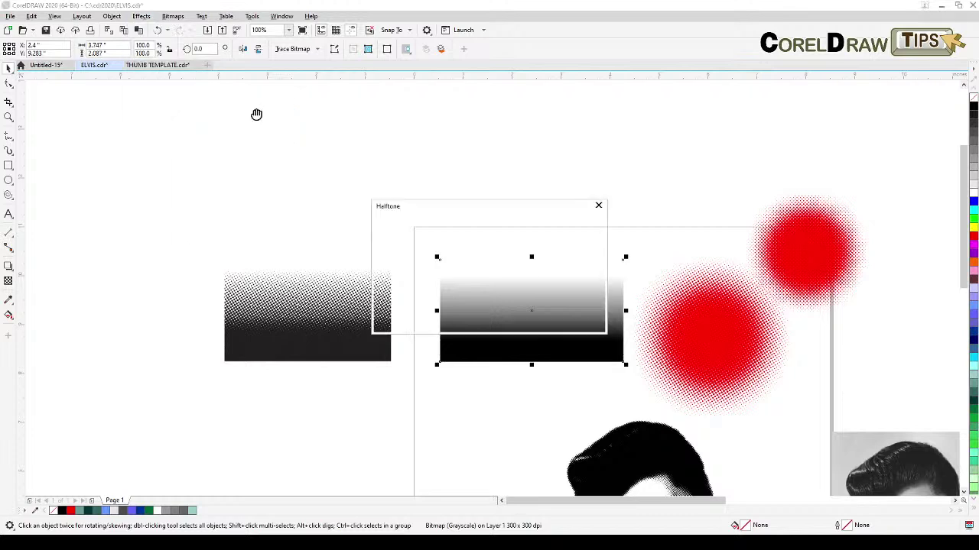
pyautogui.moveTo(557, 209); pyautogui.dragTo(735, 132)
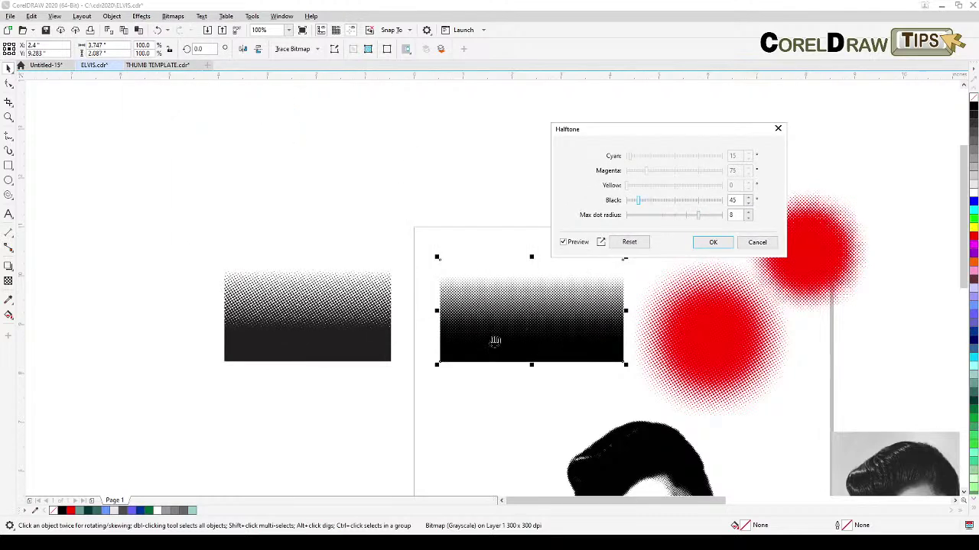
pyautogui.click(707, 217)
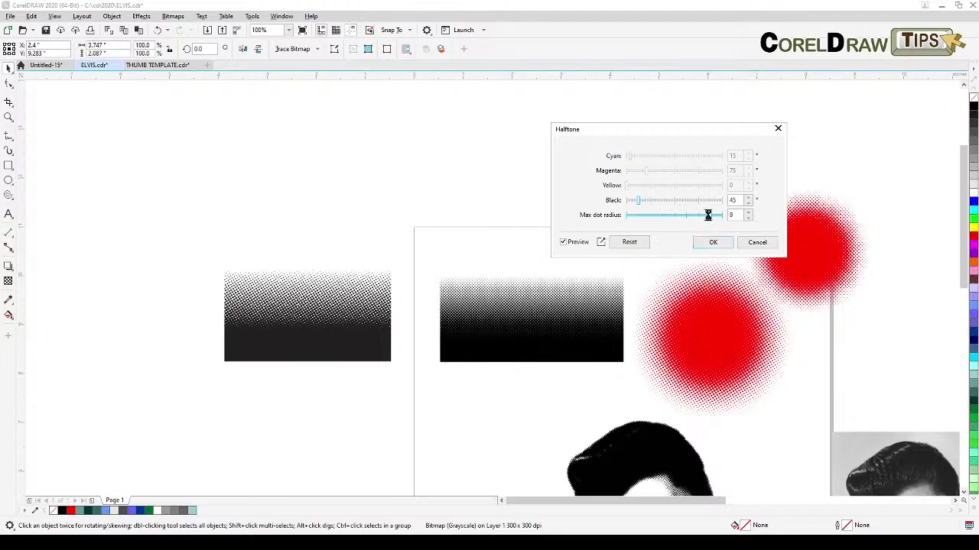
pyautogui.scroll(2, 559, 308)
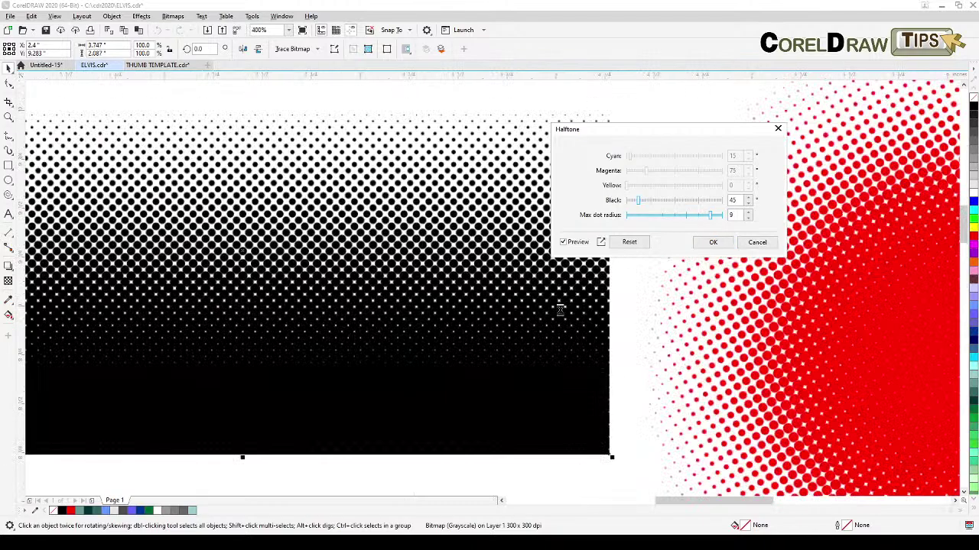
pyautogui.scroll(-1, 560, 309)
pyautogui.click(719, 217)
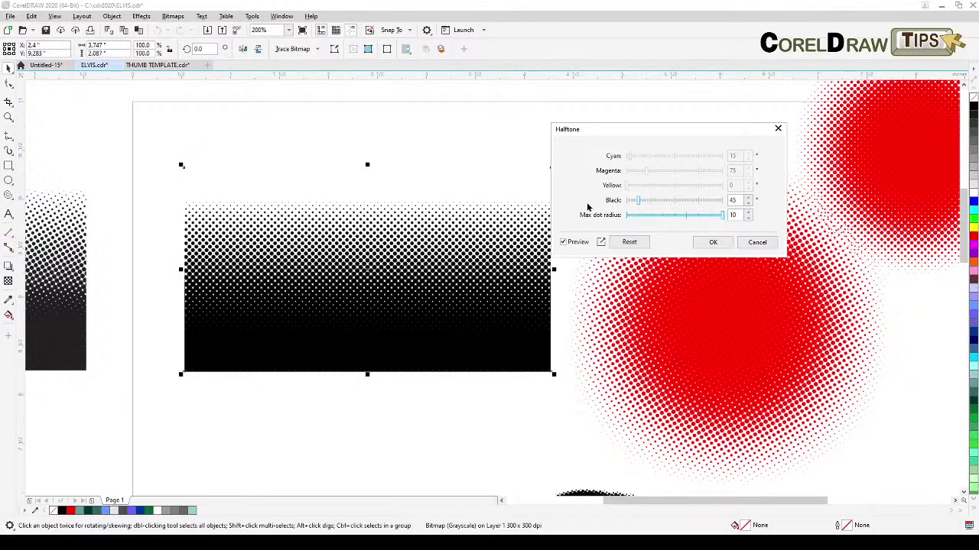
pyautogui.click(714, 242)
# - Examine the halftone dots across the gradient rectangle and along its bottom edge at high magnification
pyautogui.scroll(-2, 494, 378)
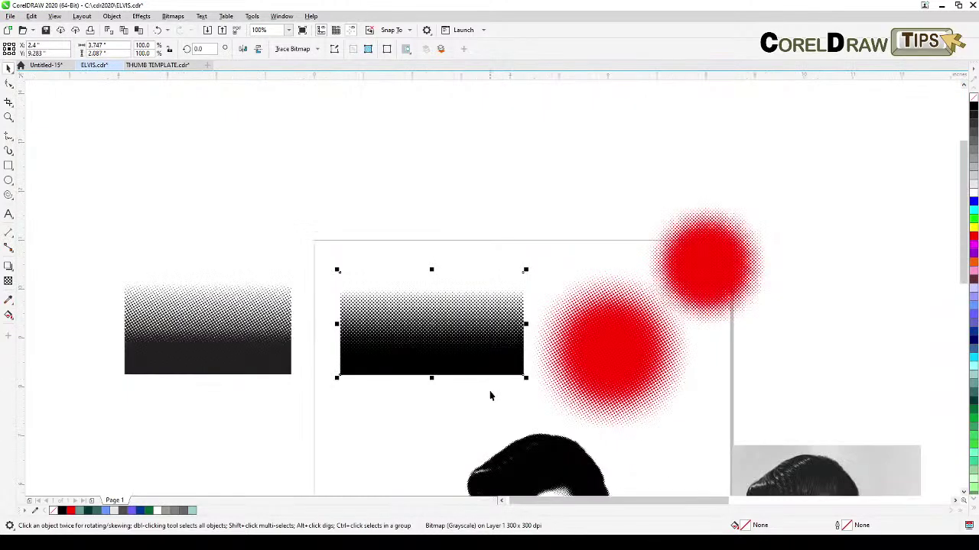
pyautogui.scroll(4, 483, 394)
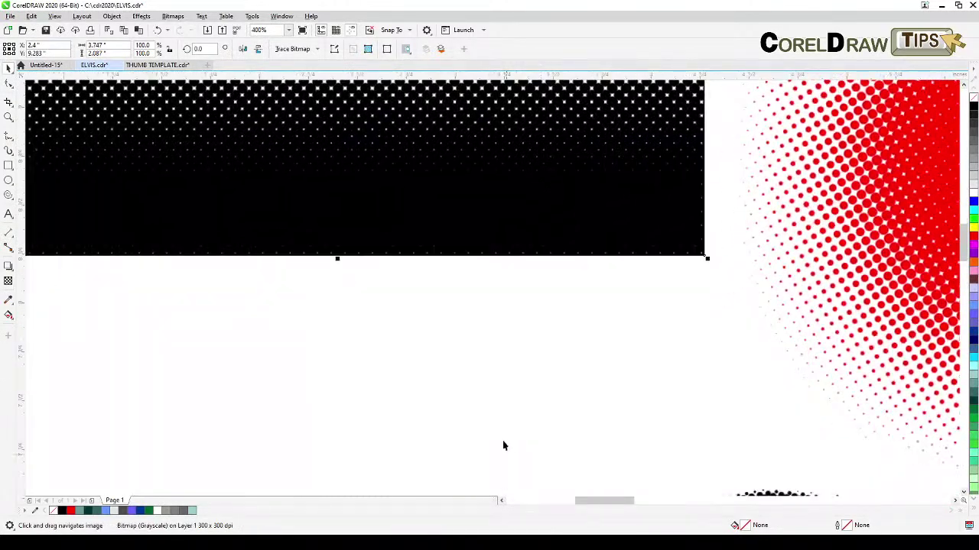
pyautogui.click(494, 244)
pyautogui.scroll(-2, 494, 263)
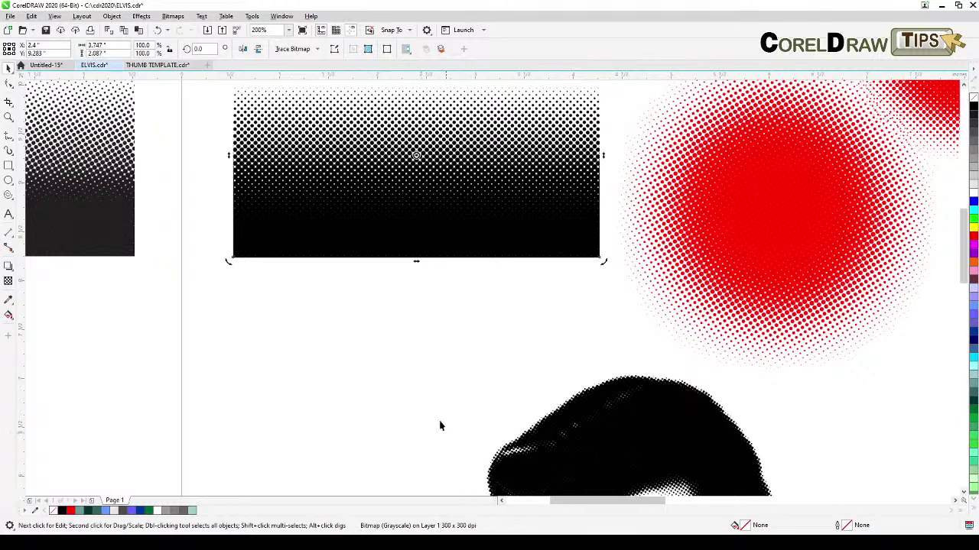
pyautogui.press('h')
pyautogui.moveTo(444, 355); pyautogui.dragTo(429, 448)
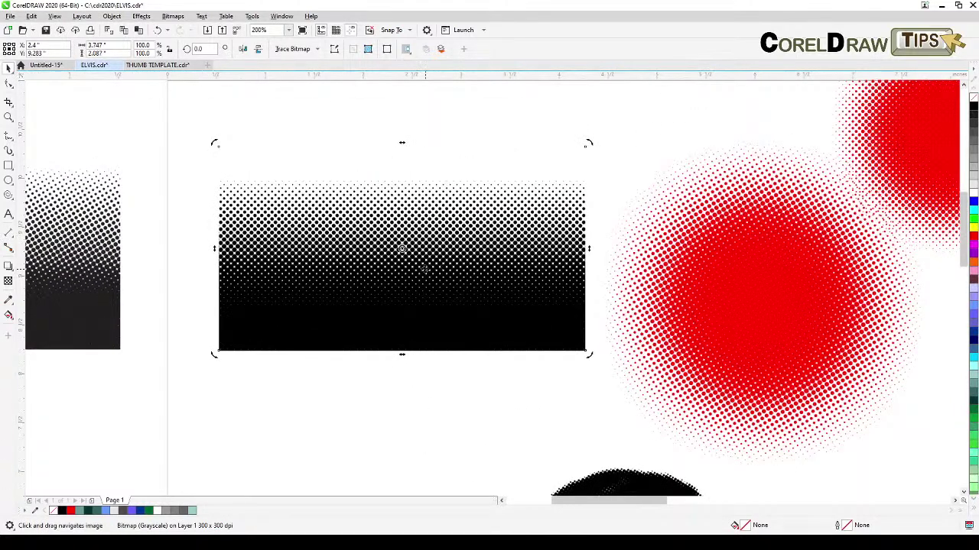
# - Convert the halftone gradient rectangle to a Black and White (1-bit) bitmap at 300 dpi
pyautogui.press('space')
pyautogui.moveTo(436, 281); pyautogui.dragTo(452, 295)
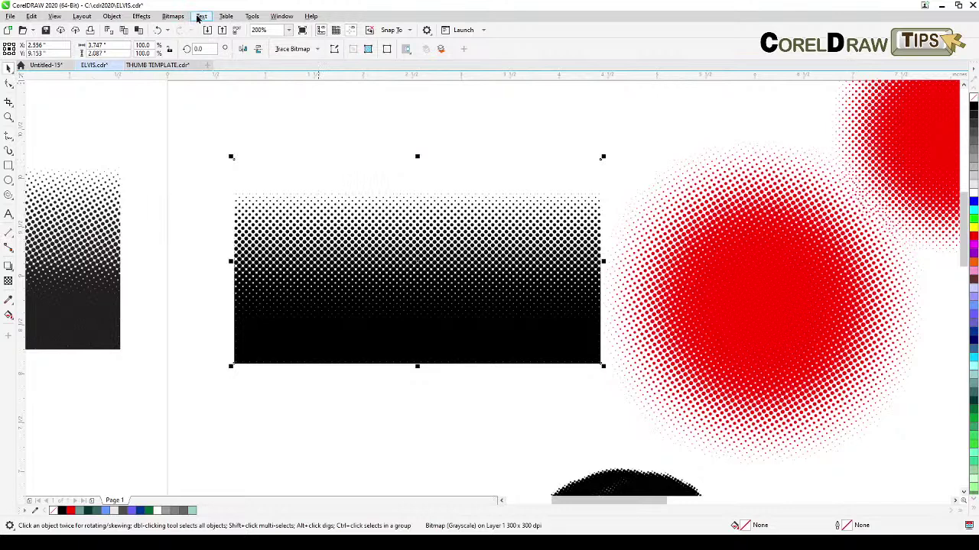
pyautogui.click(173, 16)
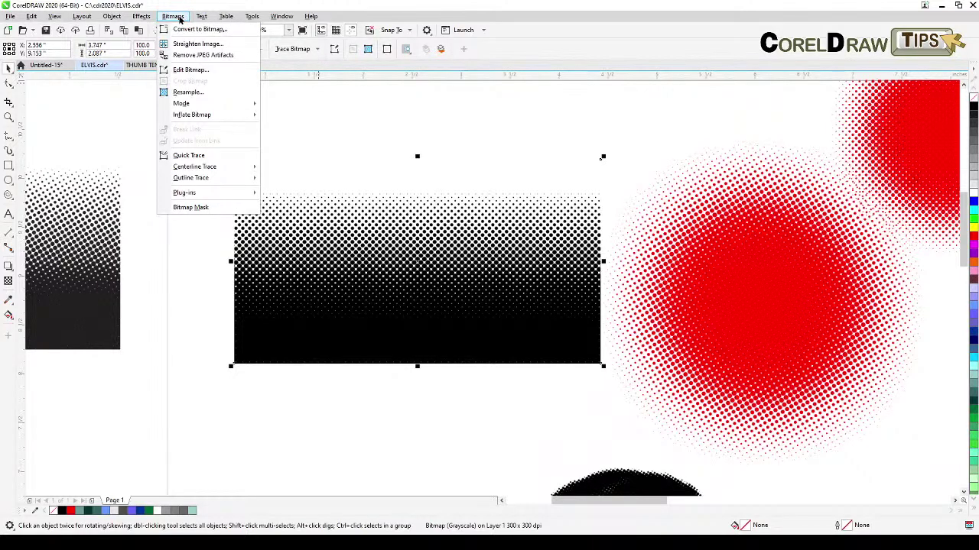
pyautogui.click(182, 29)
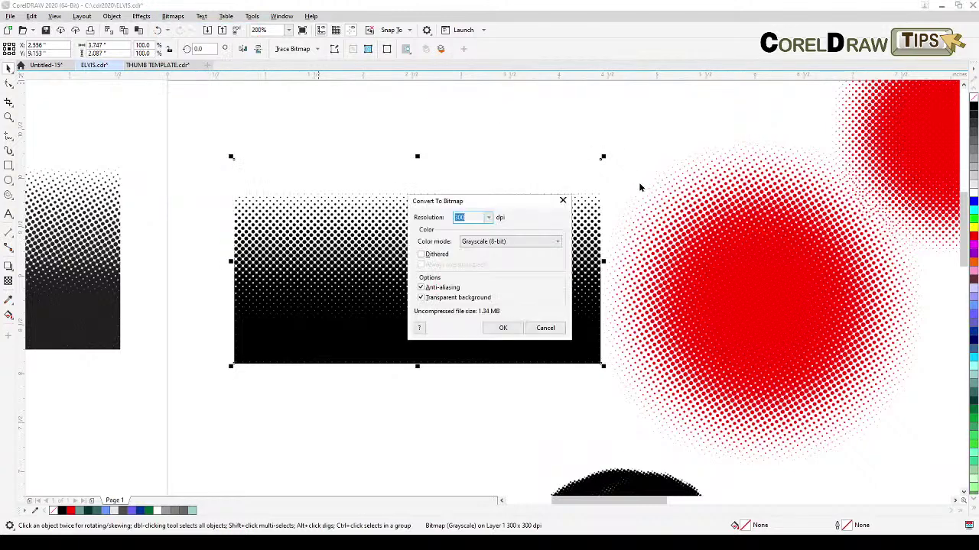
pyautogui.click(495, 244)
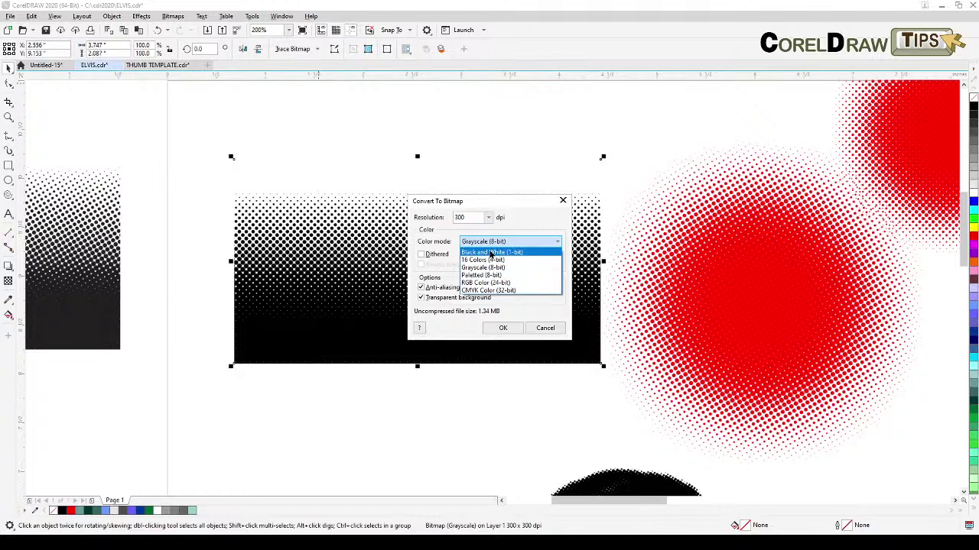
pyautogui.click(491, 253)
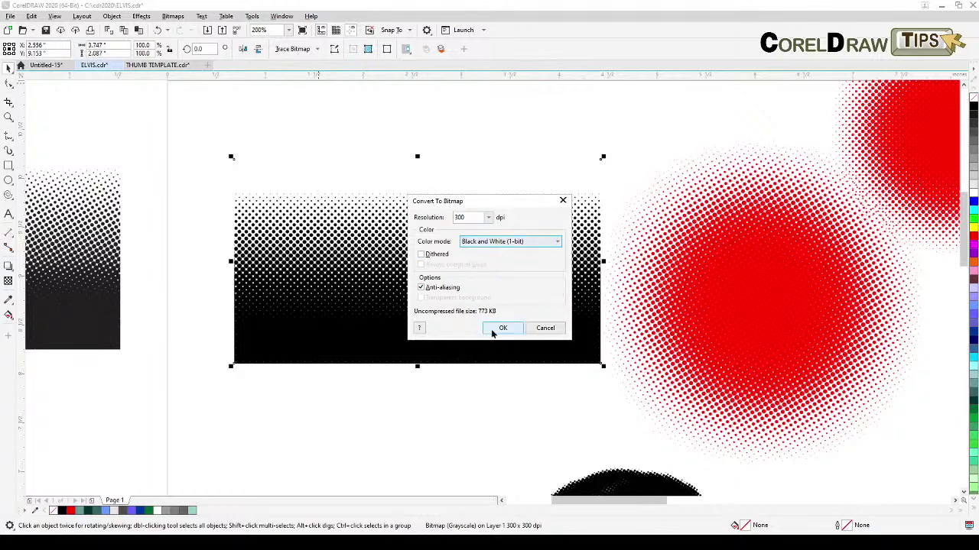
pyautogui.click(501, 330)
# - Clear the monochrome gradient's white background while it overlaps the large red circle, and recolor its dots dark blue
pyautogui.moveTo(498, 336); pyautogui.dragTo(601, 387)
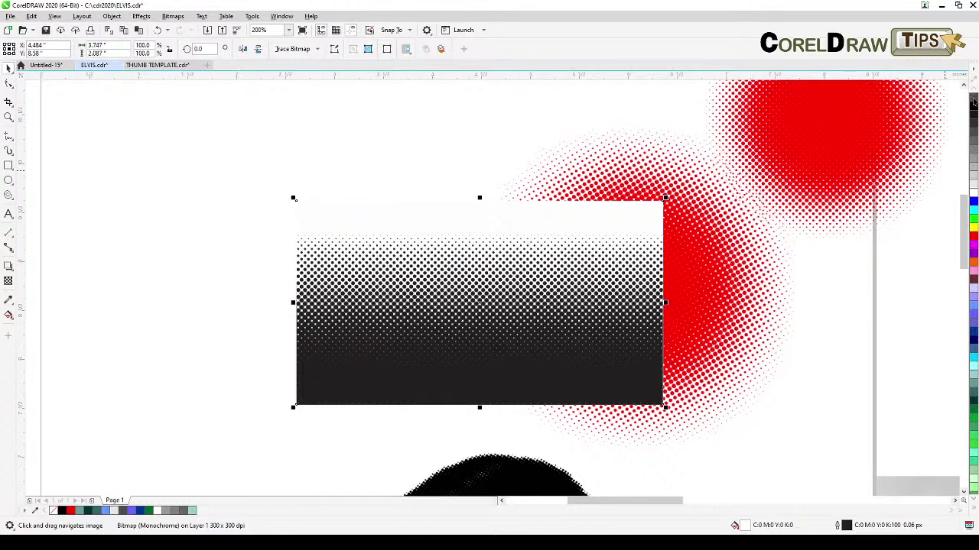
pyautogui.click(973, 101)
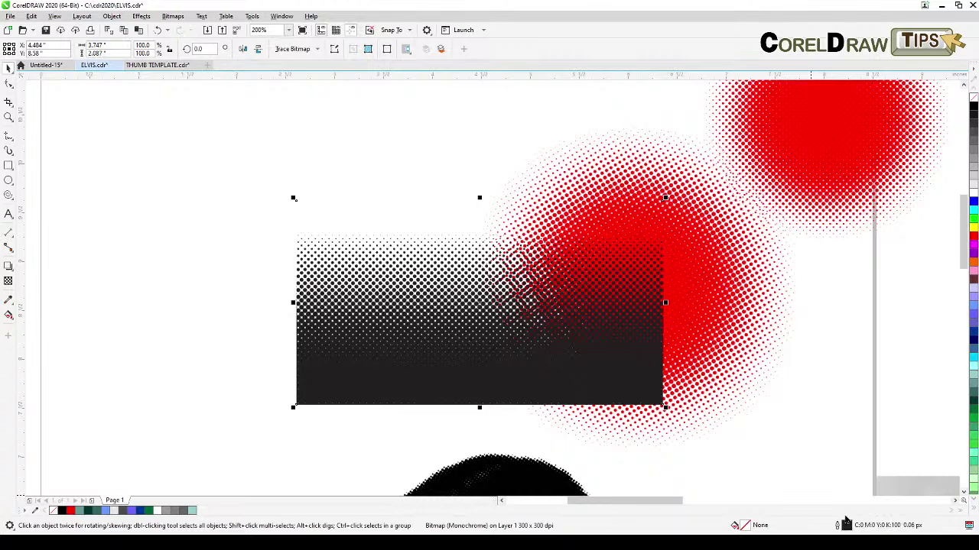
pyautogui.rightClick(973, 336)
pyautogui.moveTo(617, 372); pyautogui.dragTo(442, 314)
# - Move the older black halftone gradient from outside the page to the page's upper-right edge, beside the smaller red circle
pyautogui.scroll(-2, 538, 358)
pyautogui.moveTo(249, 308); pyautogui.dragTo(703, 202)
pyautogui.moveTo(635, 293); pyautogui.dragTo(684, 251)
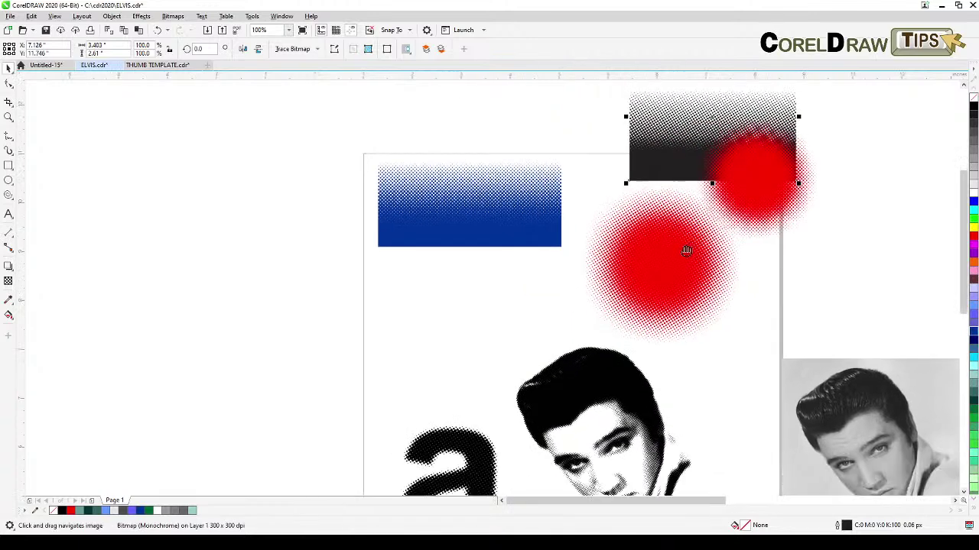
# - Add a short lowercase first name as artistic text in the empty area to the left of the page
pyautogui.moveTo(611, 310); pyautogui.dragTo(616, 148)
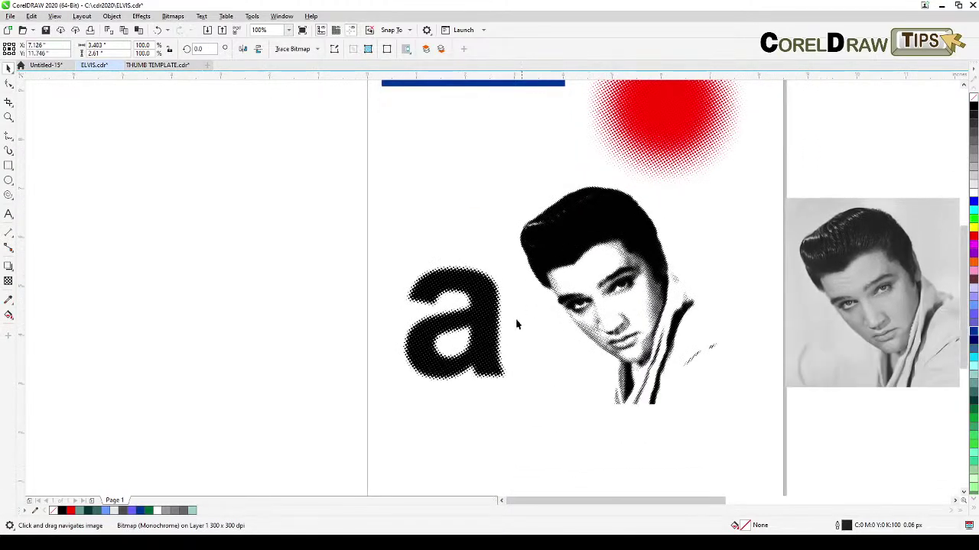
pyautogui.scroll(2, 485, 335)
pyautogui.click(483, 336)
pyautogui.scroll(-2, 483, 335)
pyautogui.hscroll(-1, 260, 333)
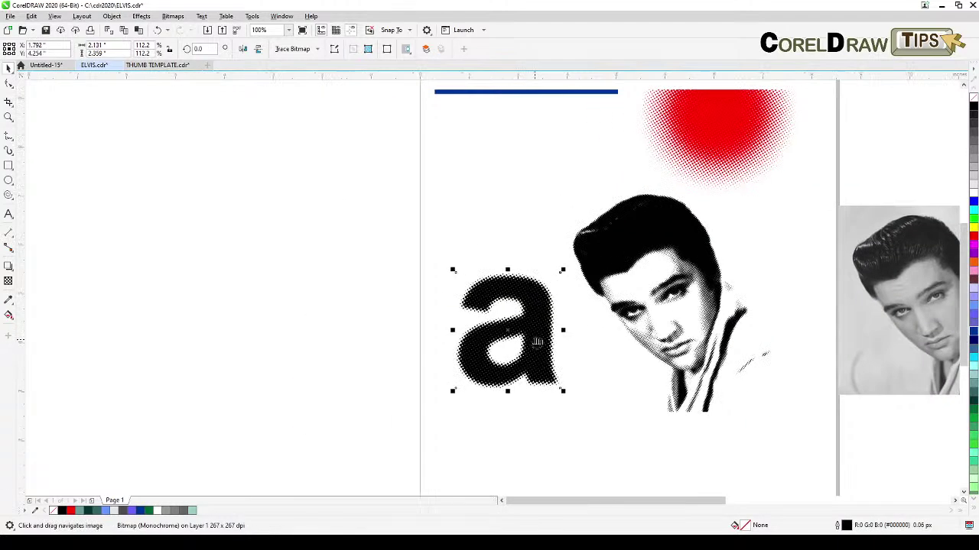
pyautogui.click(260, 334)
pyautogui.click(8, 215)
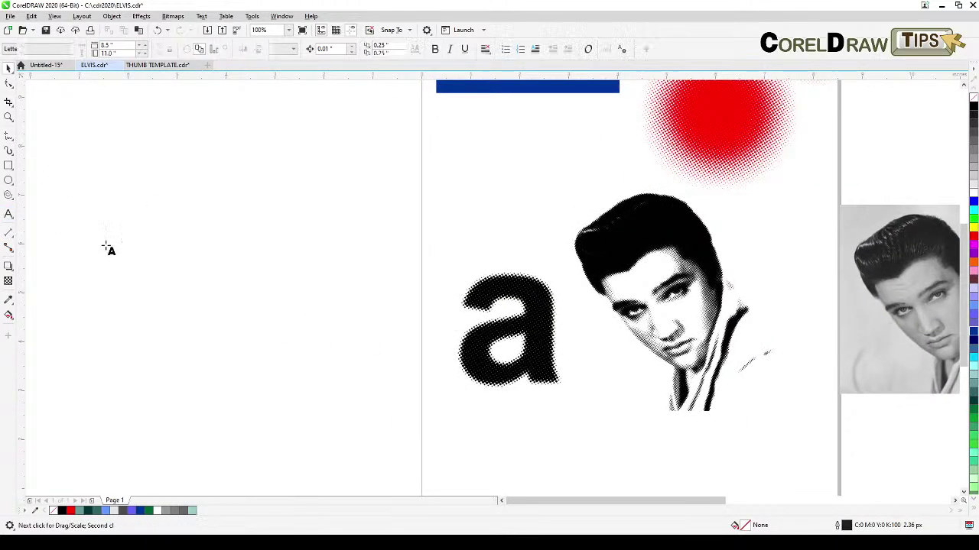
pyautogui.click(203, 335)
pyautogui.write('a')
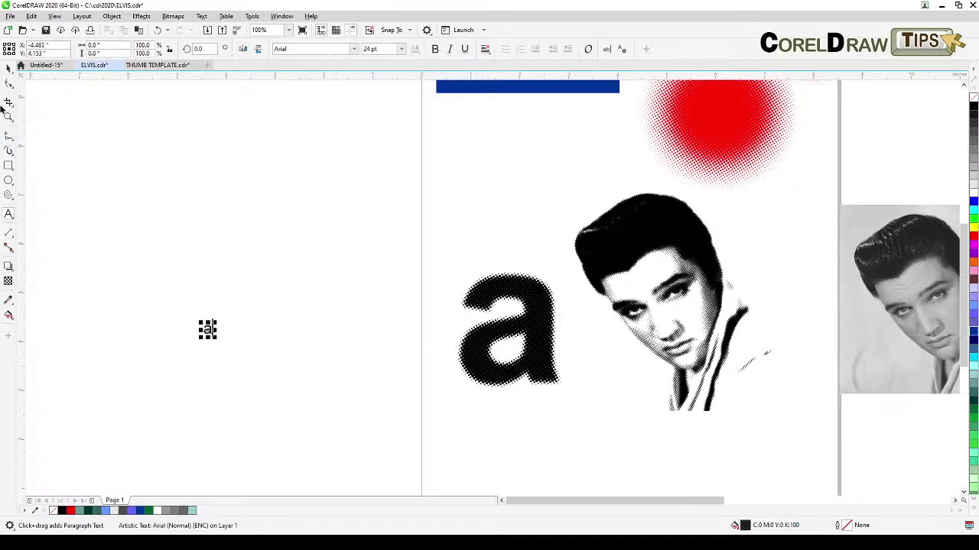
pyautogui.write('lex')
pyautogui.click(8, 67)
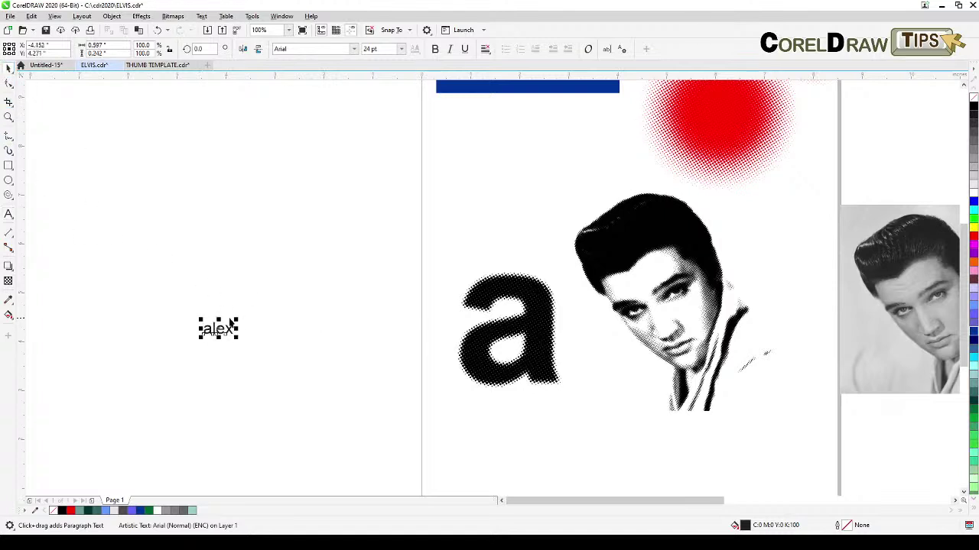
# - Enlarge the name text to about 6.1 inches wide and set its font to Roboto Black
pyautogui.moveTo(237, 320); pyautogui.dragTo(463, 160)
pyautogui.press('h')
pyautogui.moveTo(356, 296); pyautogui.dragTo(485, 323)
pyautogui.press('space')
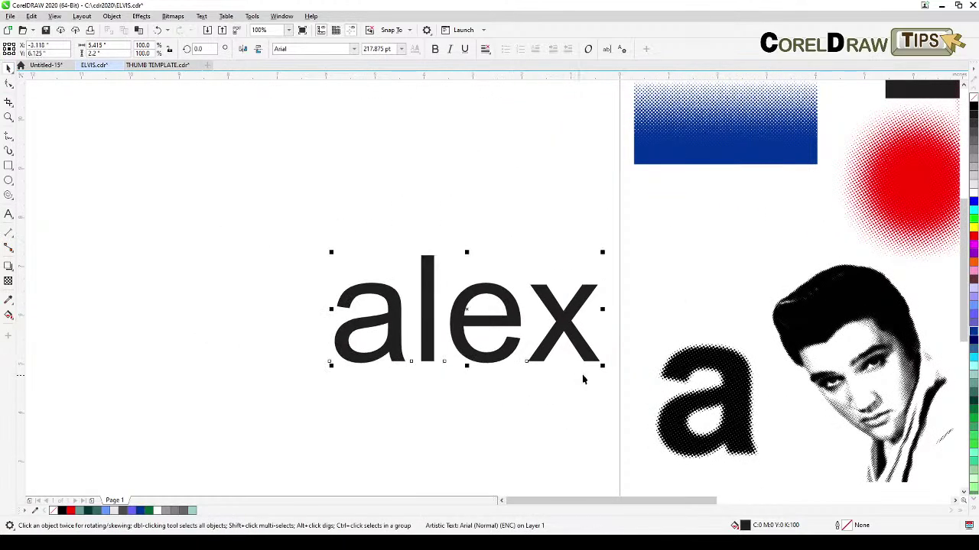
pyautogui.moveTo(604, 366); pyautogui.dragTo(580, 343)
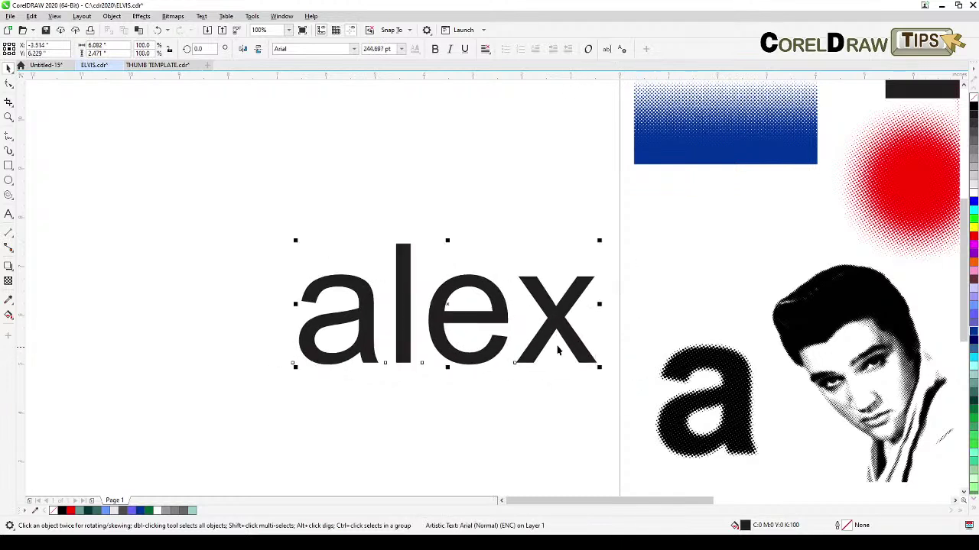
pyautogui.click(354, 49)
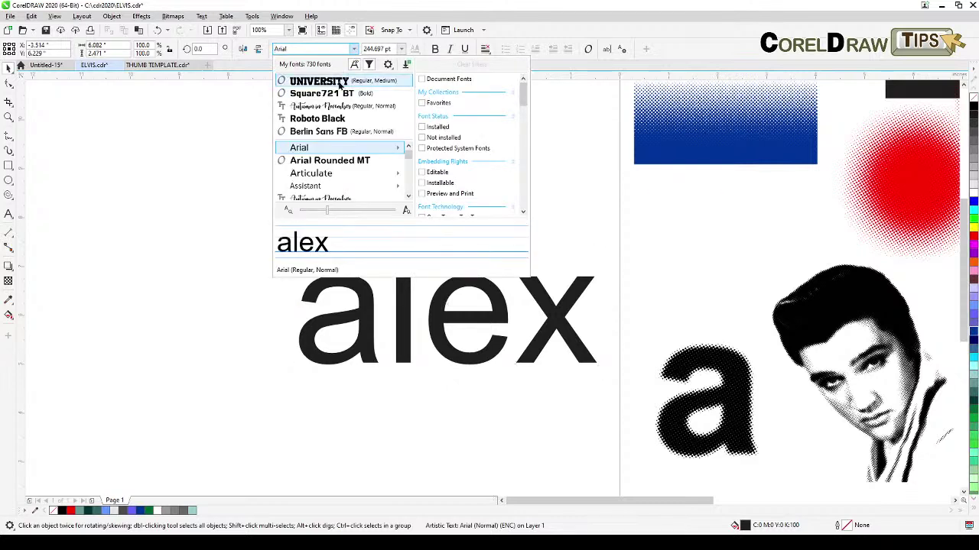
pyautogui.click(344, 120)
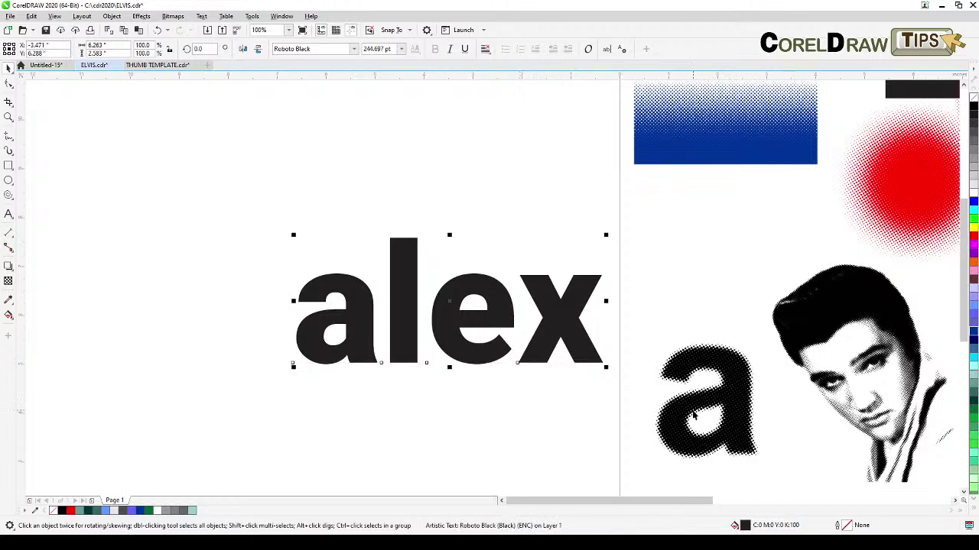
# - Move the name text farther from the page, away from the halftone letter
pyautogui.scroll(3, 694, 415)
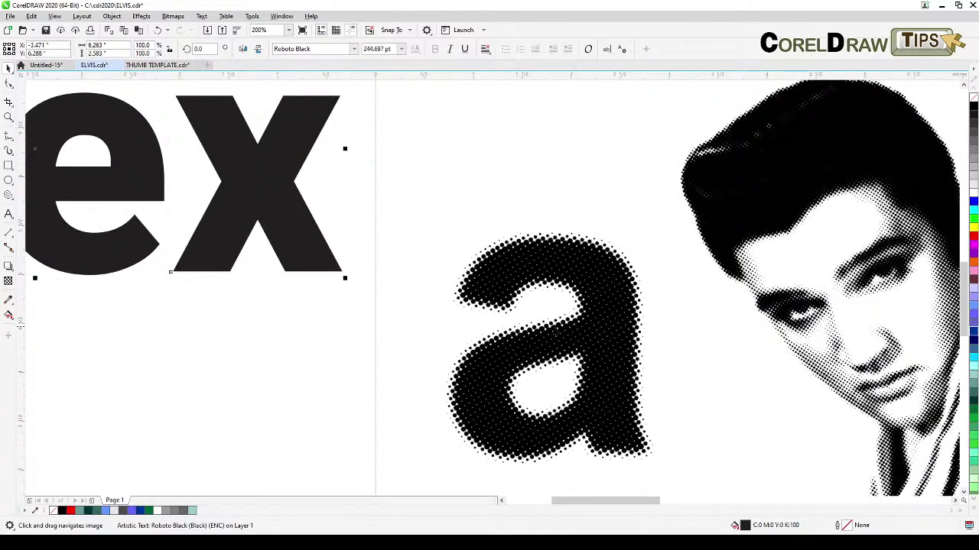
pyautogui.scroll(-2, 400, 360)
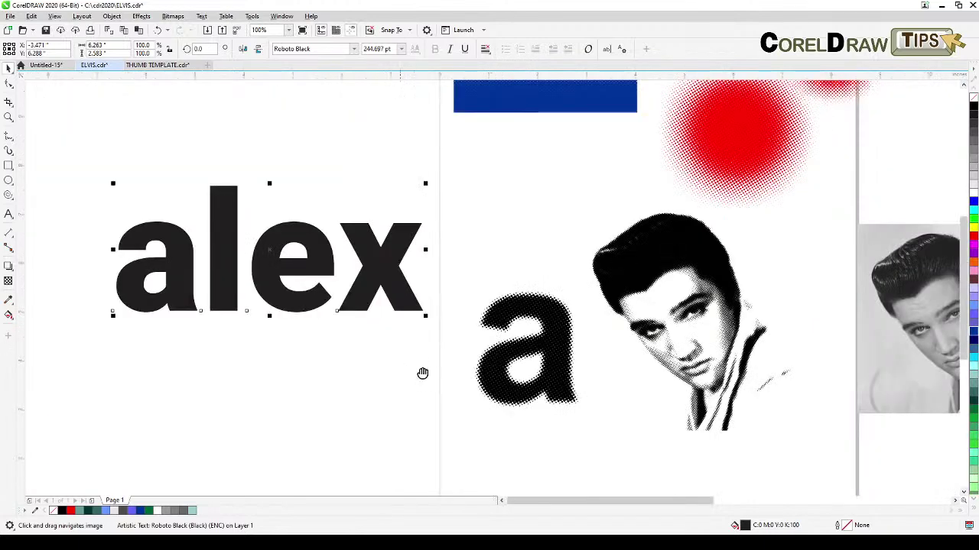
pyautogui.hscroll(-3, 535, 344)
pyautogui.moveTo(620, 321); pyautogui.dragTo(564, 327)
# - Apply a Gaussian Blur with a radius of 9.8 pixels to the name text
pyautogui.click(140, 17)
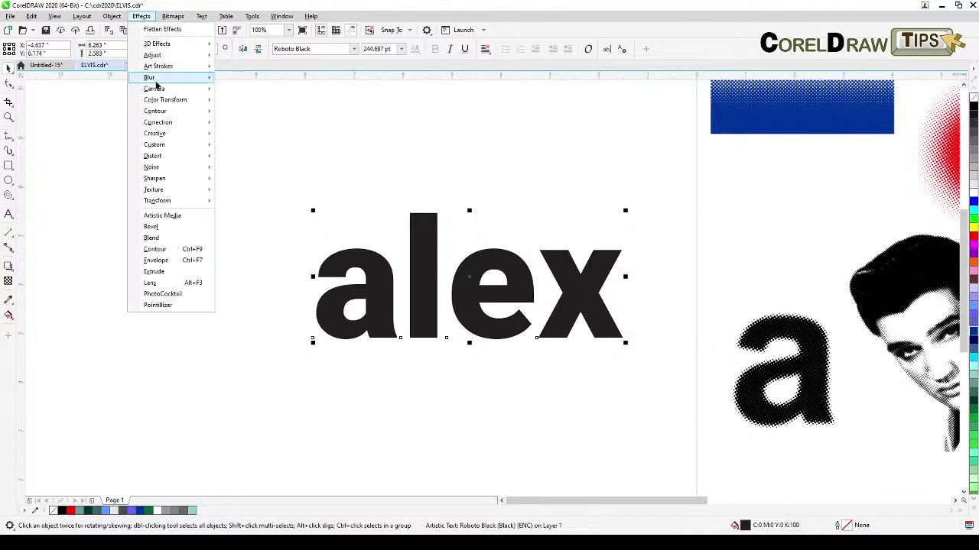
pyautogui.moveTo(150, 78)
pyautogui.click(251, 101)
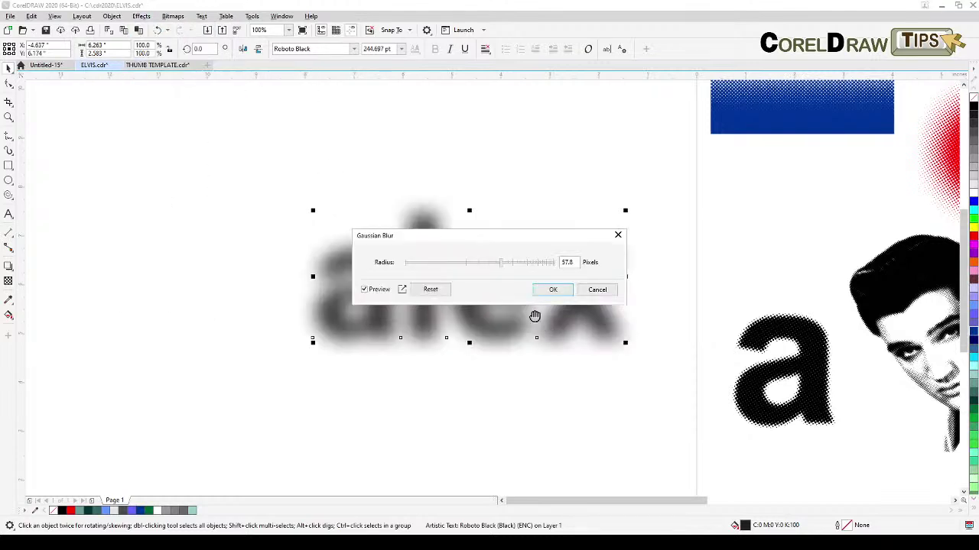
pyautogui.moveTo(473, 246); pyautogui.dragTo(569, 166)
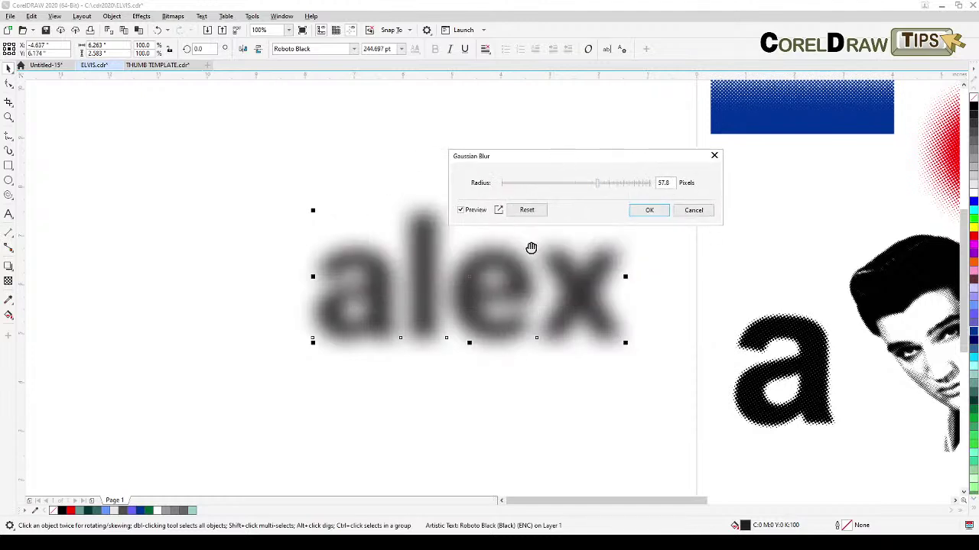
pyautogui.scroll(1, 528, 244)
pyautogui.click(541, 184)
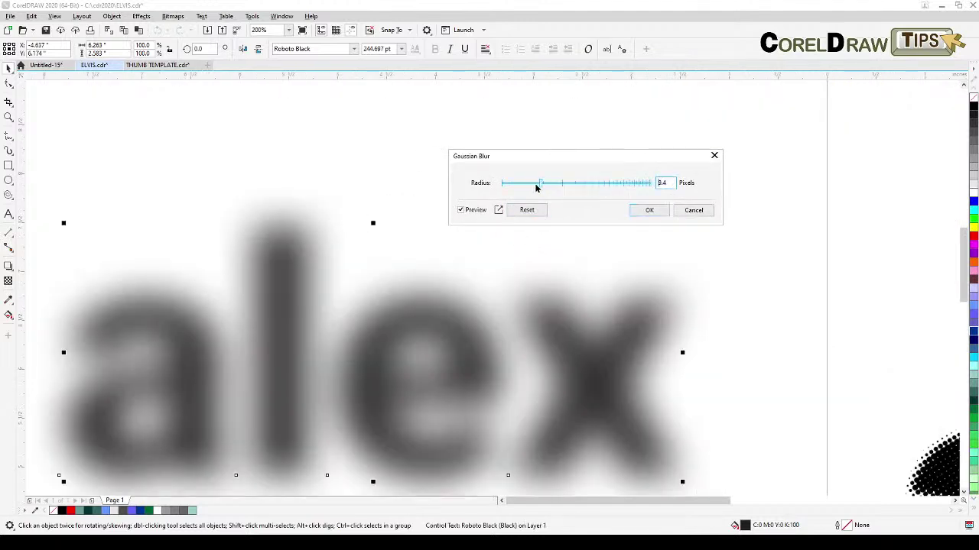
pyautogui.click(553, 184)
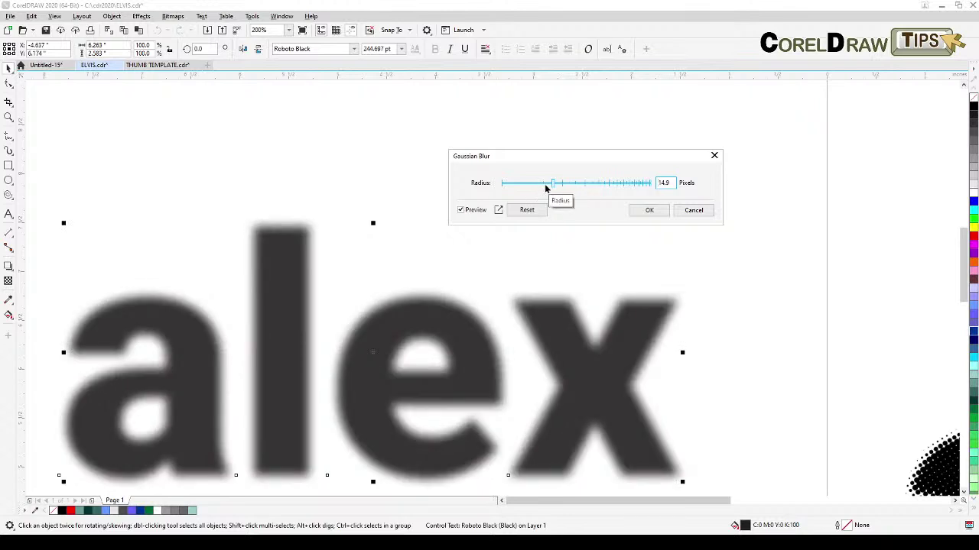
pyautogui.moveTo(565, 162); pyautogui.dragTo(545, 192)
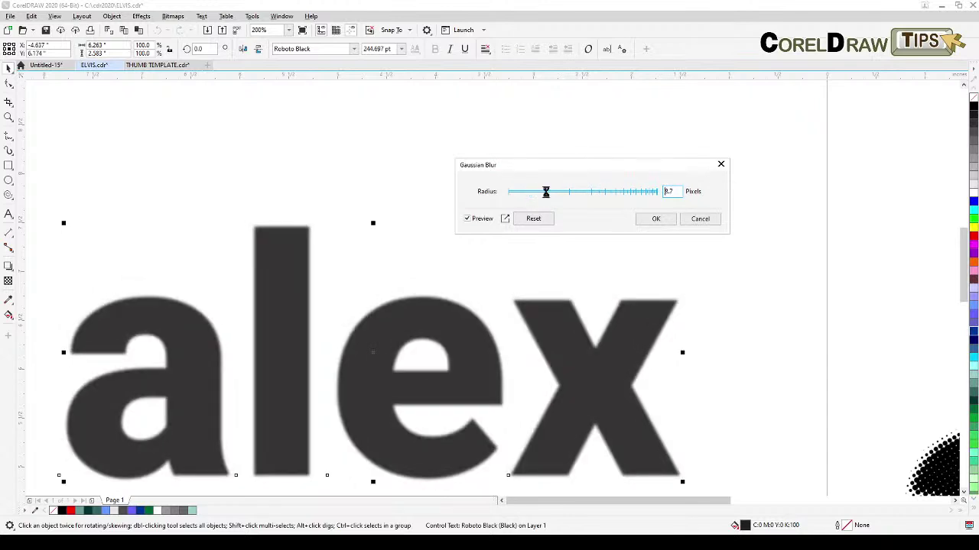
pyautogui.click(549, 197)
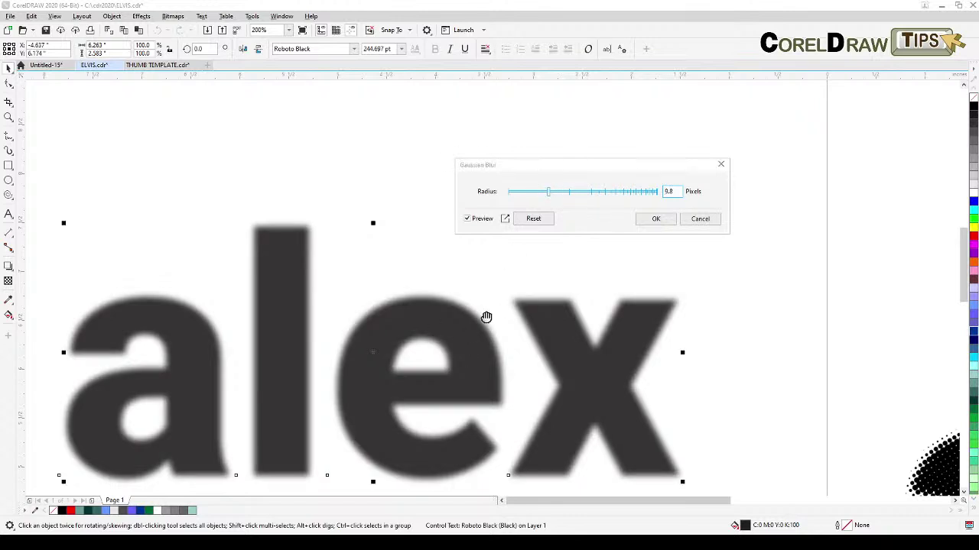
pyautogui.click(655, 218)
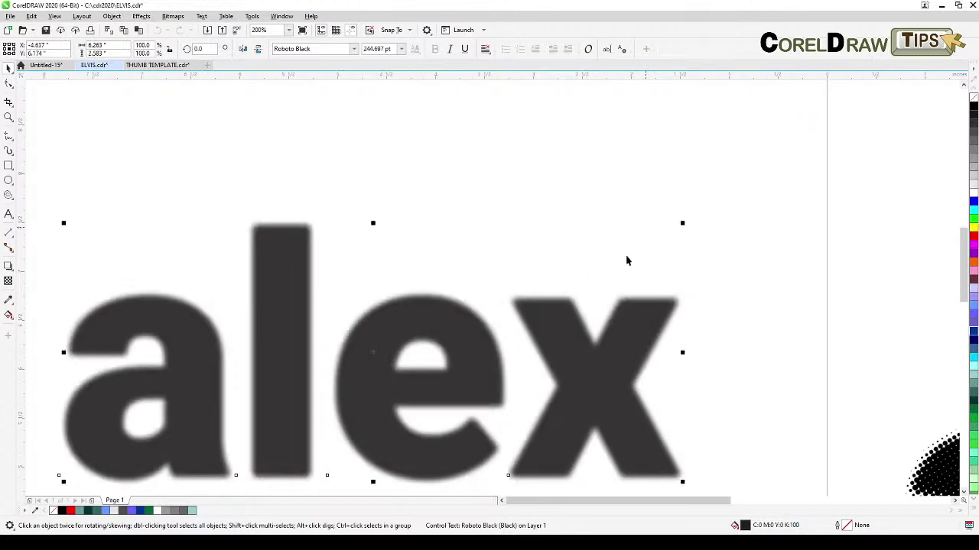
# - Convert the blurred text to a Grayscale (8-bit) bitmap at 300 dpi with anti-aliasing
pyautogui.scroll(-2, 621, 272)
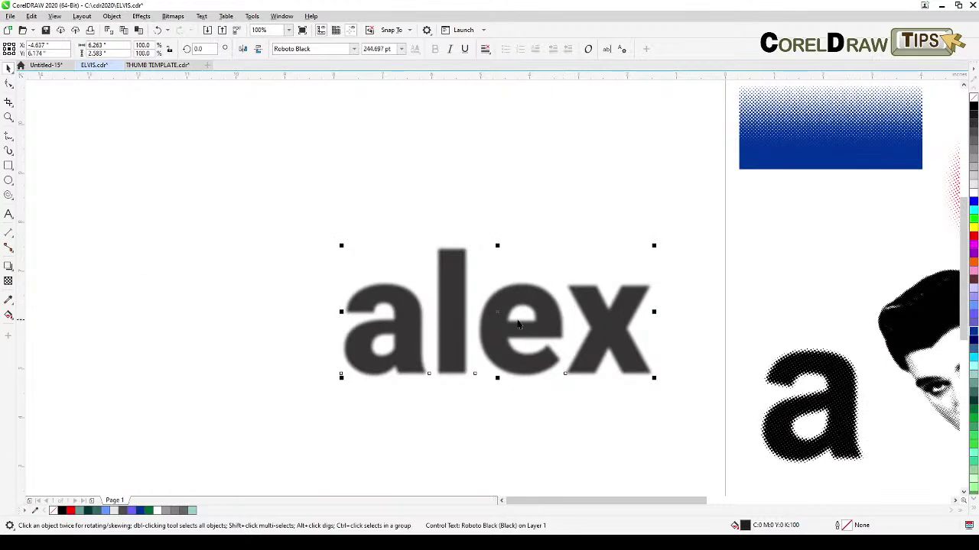
pyautogui.scroll(2, 517, 324)
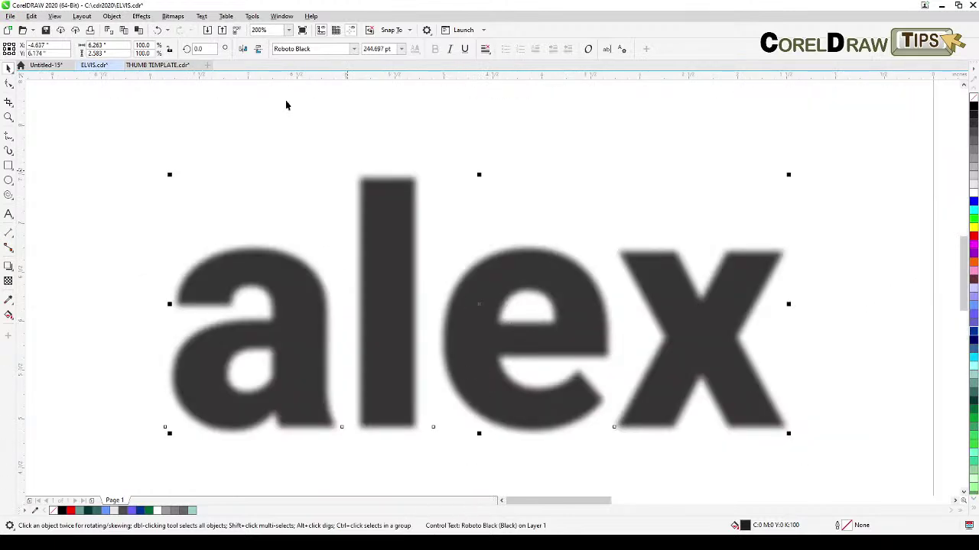
pyautogui.click(147, 18)
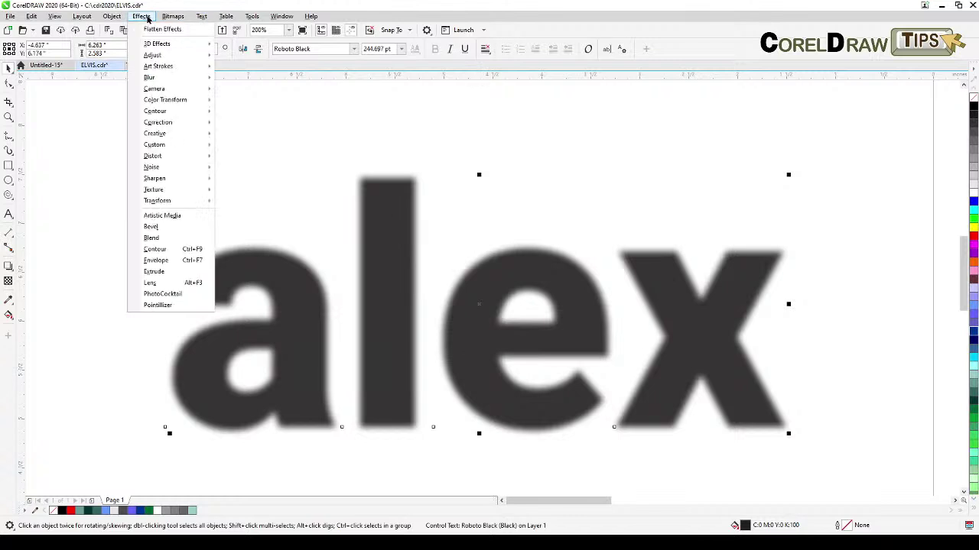
pyautogui.moveTo(166, 20)
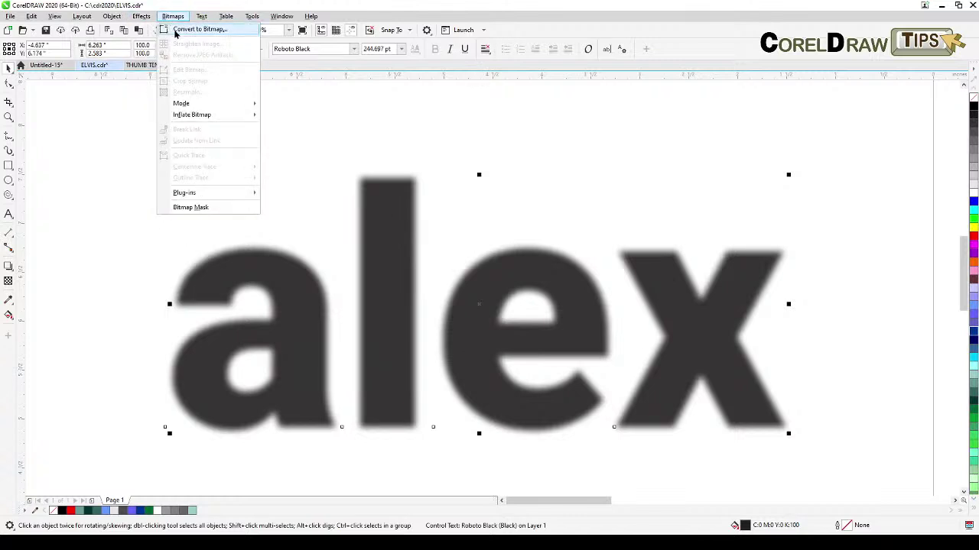
pyautogui.click(199, 29)
pyautogui.click(481, 243)
pyautogui.click(483, 268)
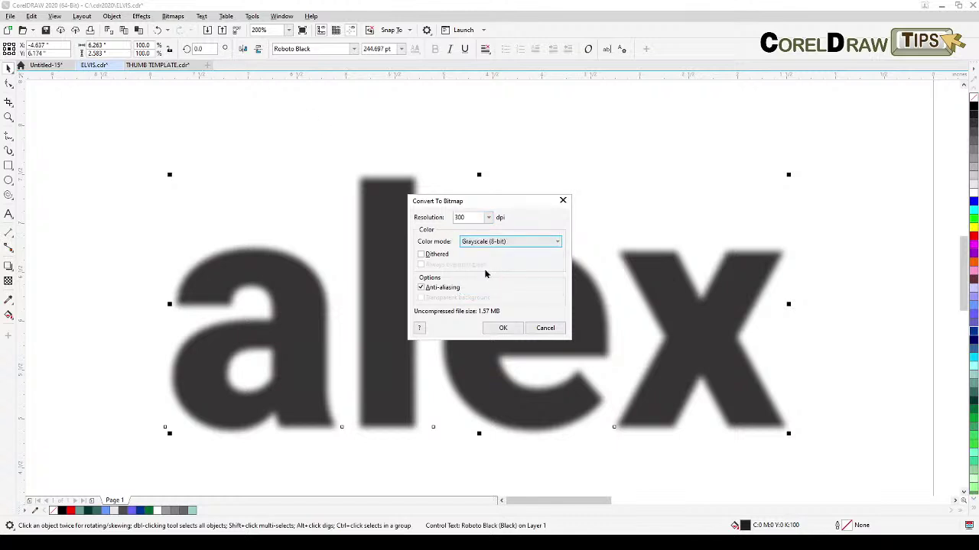
pyautogui.click(508, 328)
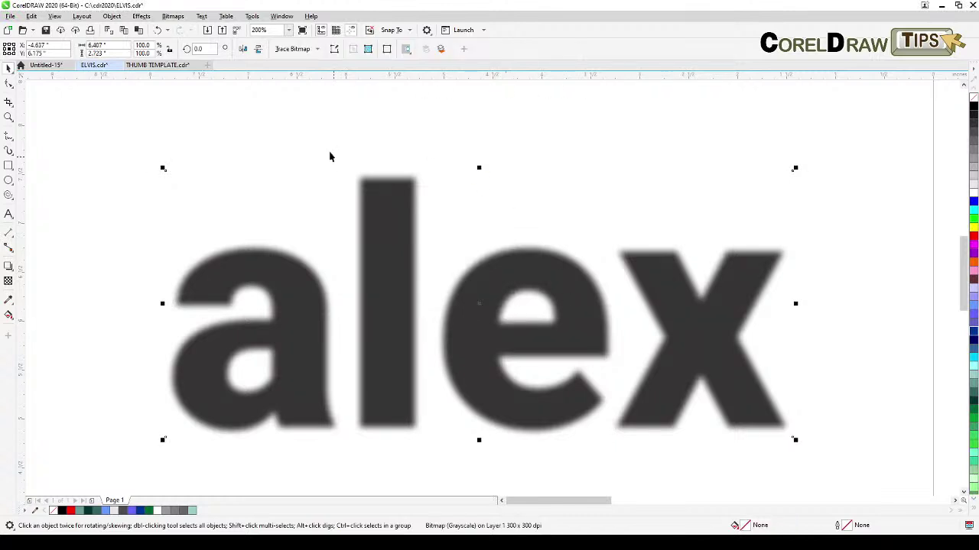
# - Apply a Halftone effect to the blurred name text with a black angle of 130° and a max dot radius of 9
pyautogui.click(140, 16)
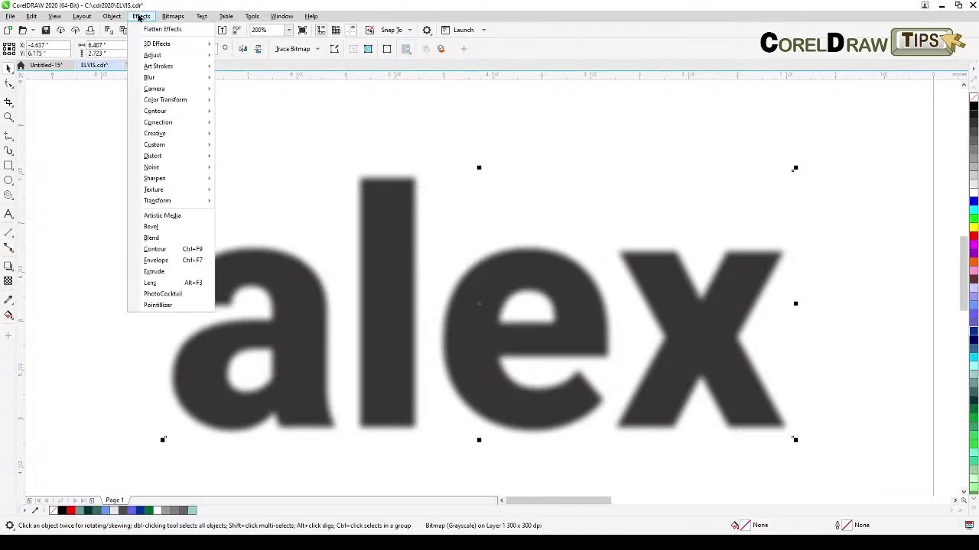
pyautogui.moveTo(177, 101)
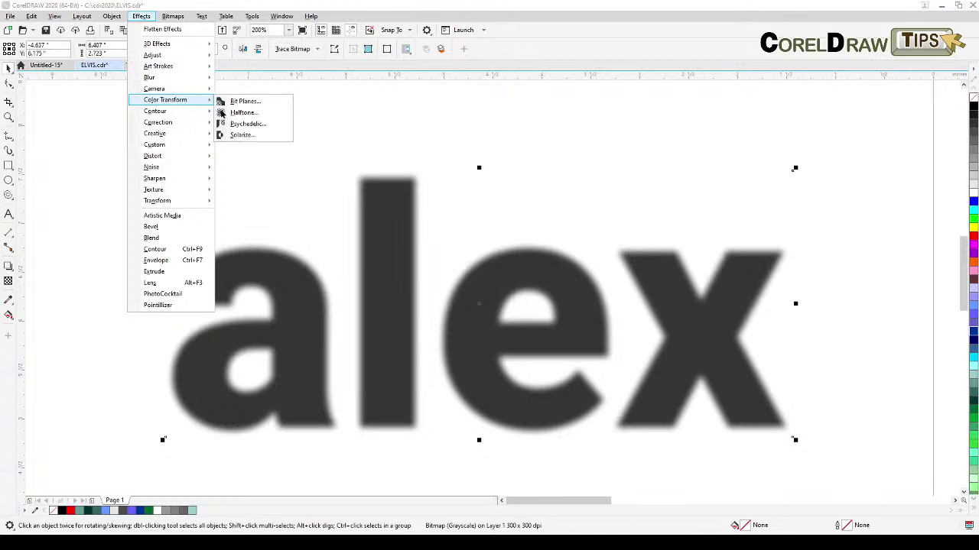
pyautogui.click(243, 113)
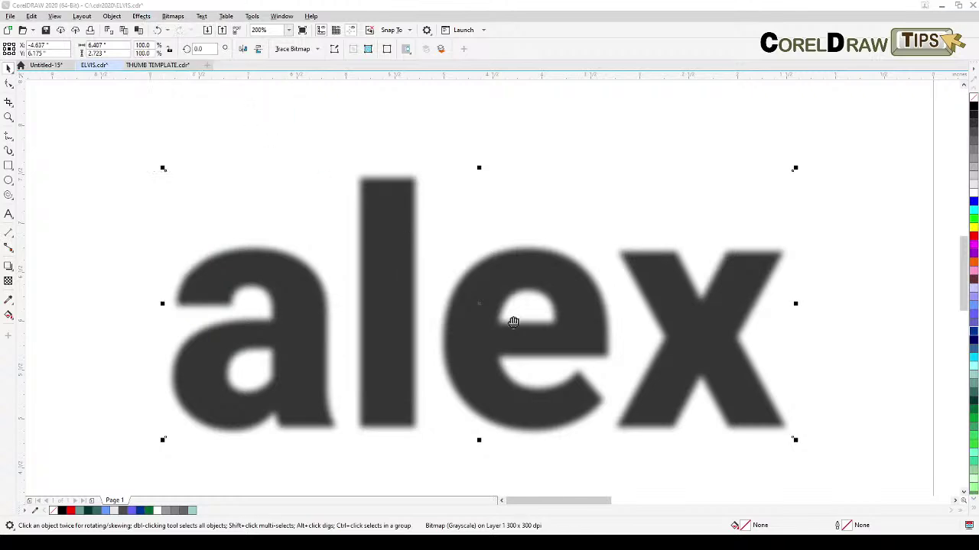
pyautogui.moveTo(517, 214); pyautogui.dragTo(676, 189)
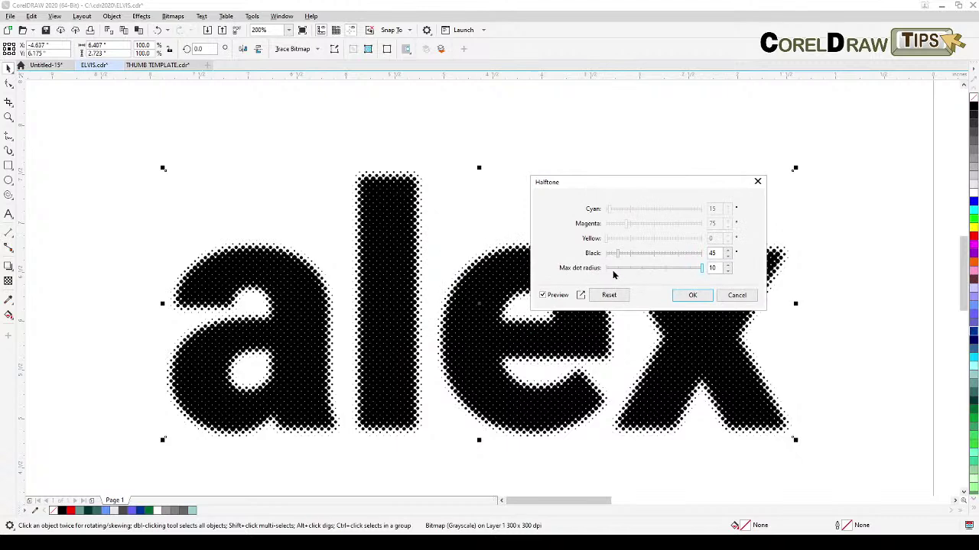
pyautogui.moveTo(617, 255); pyautogui.dragTo(614, 254)
pyautogui.click(640, 260)
pyautogui.moveTo(639, 258); pyautogui.dragTo(677, 254)
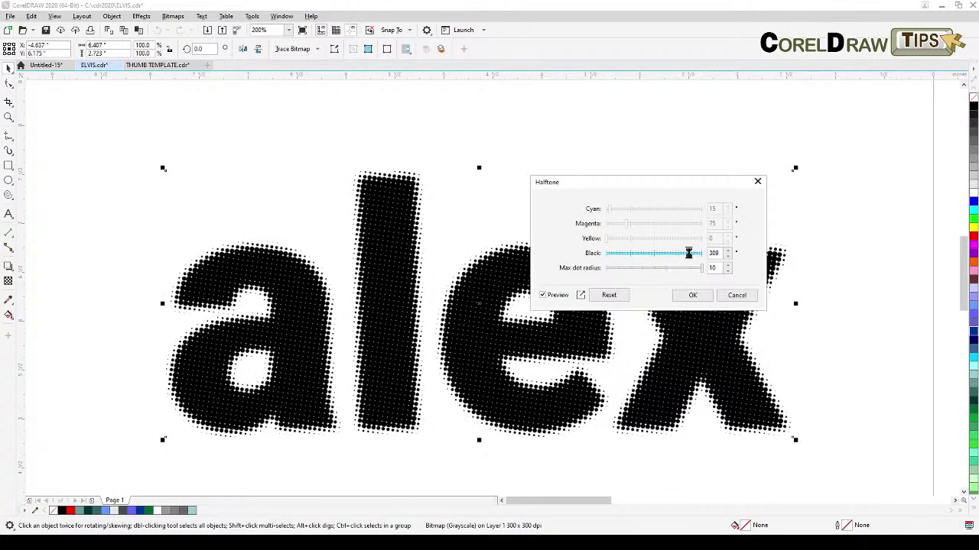
pyautogui.moveTo(676, 255); pyautogui.dragTo(641, 257)
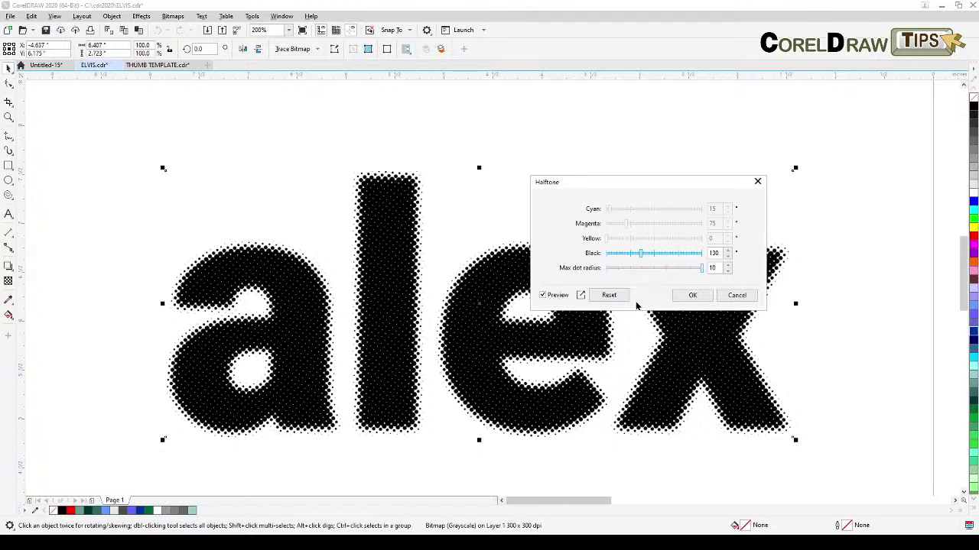
pyautogui.moveTo(690, 272)
pyautogui.mouseDown()
pyautogui.moveTo(628, 270)
pyautogui.moveTo(692, 269)
pyautogui.mouseUp()
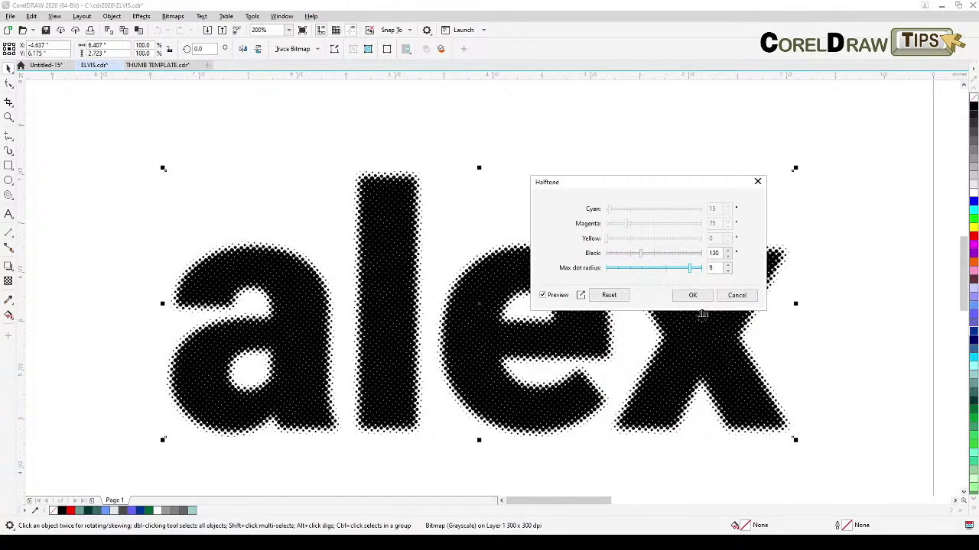
pyautogui.click(679, 299)
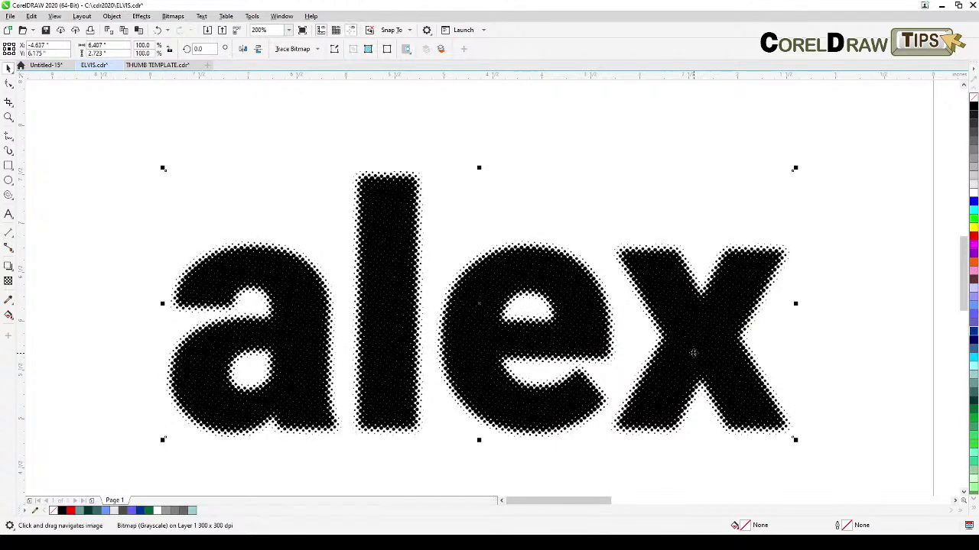
# - Convert the halftone name text to a Black and White (1-bit) bitmap at 300 dpi with anti-aliasing
pyautogui.click(681, 356)
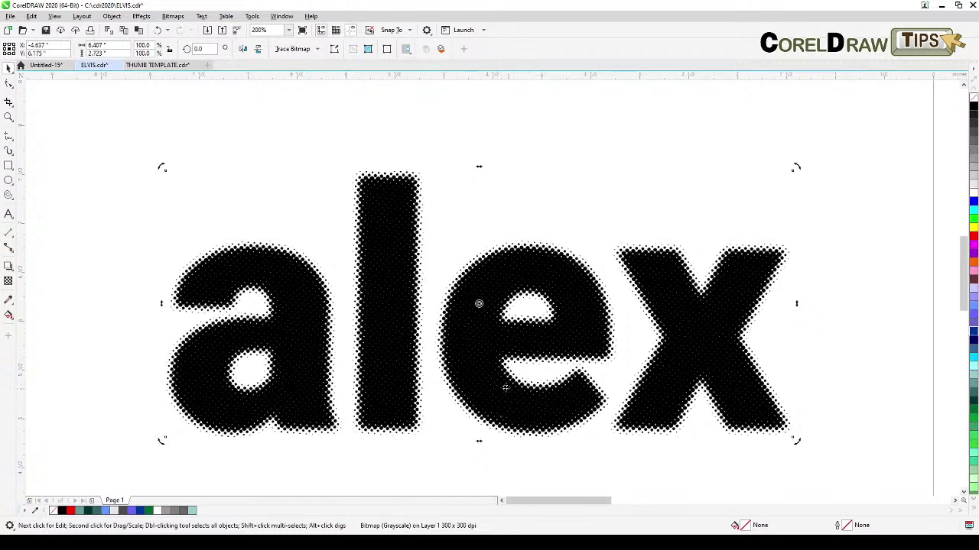
pyautogui.click(176, 16)
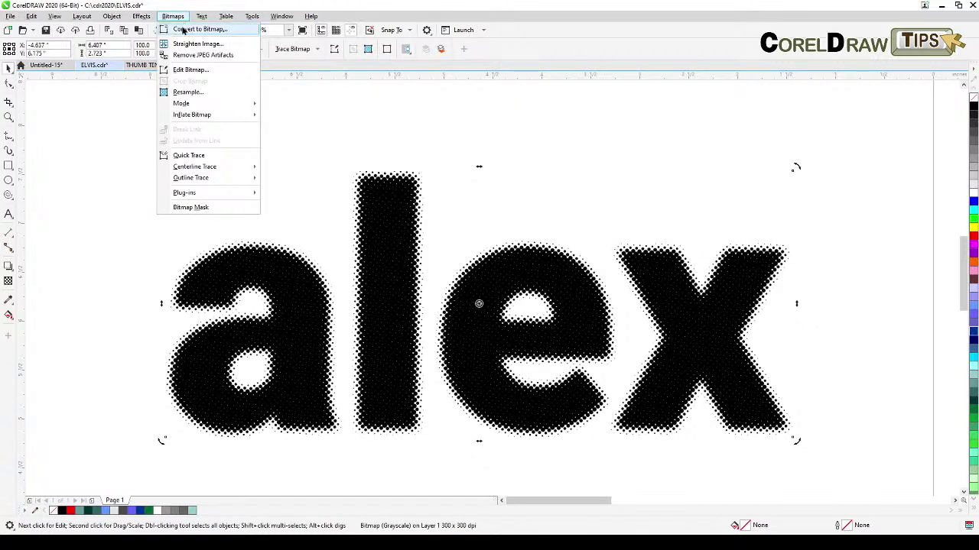
pyautogui.click(184, 30)
pyautogui.click(555, 241)
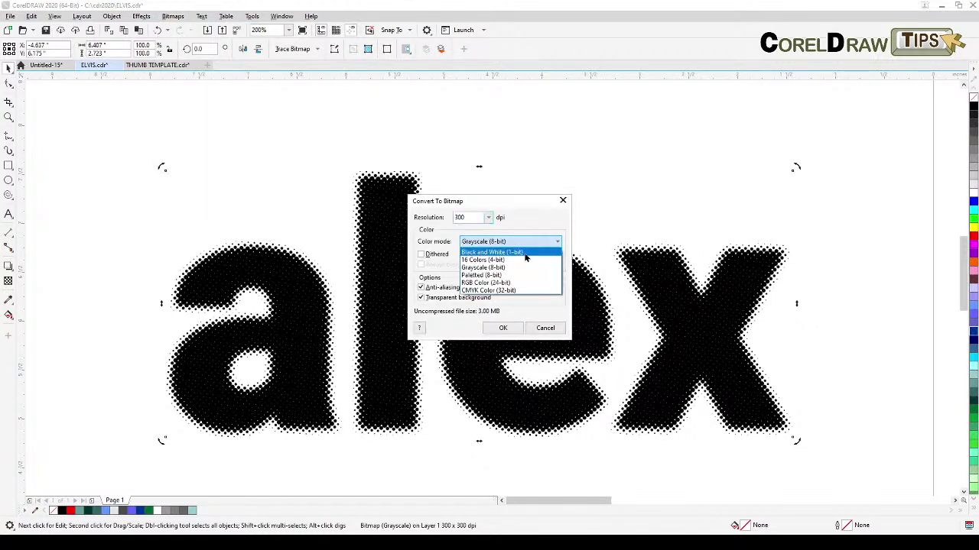
pyautogui.click(525, 252)
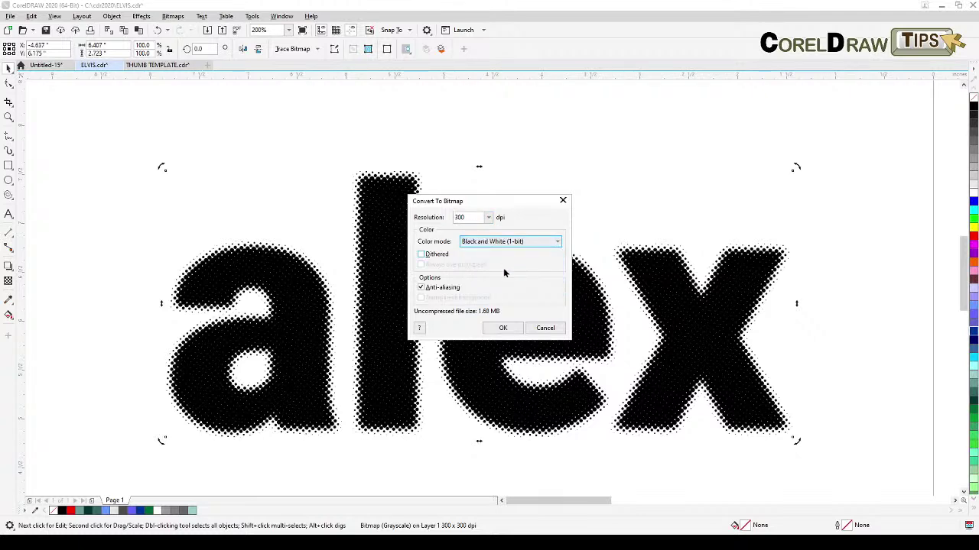
pyautogui.click(502, 328)
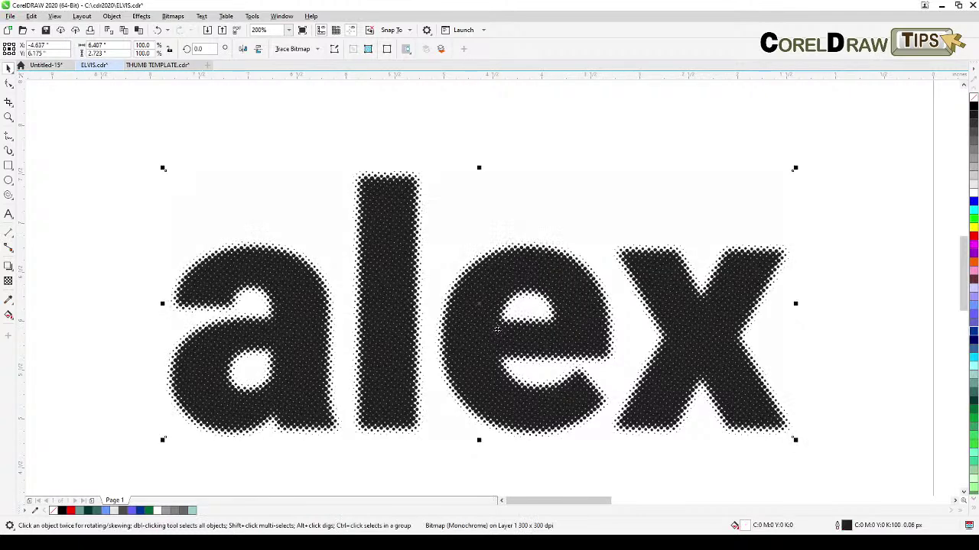
# - Recolor the dots of the halftone name text dark green (#006633)
pyautogui.scroll(-2, 510, 394)
pyautogui.scroll(-2, 511, 395)
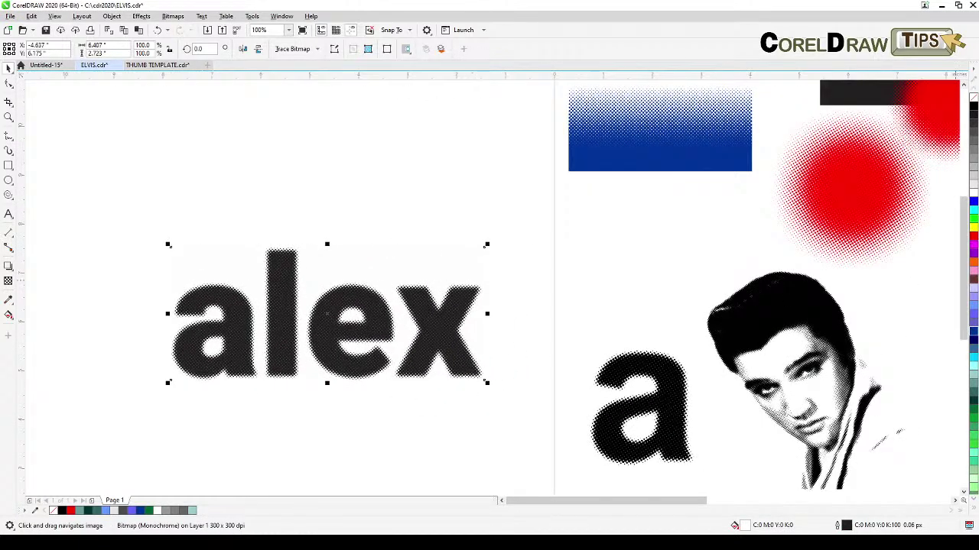
pyautogui.click(974, 413)
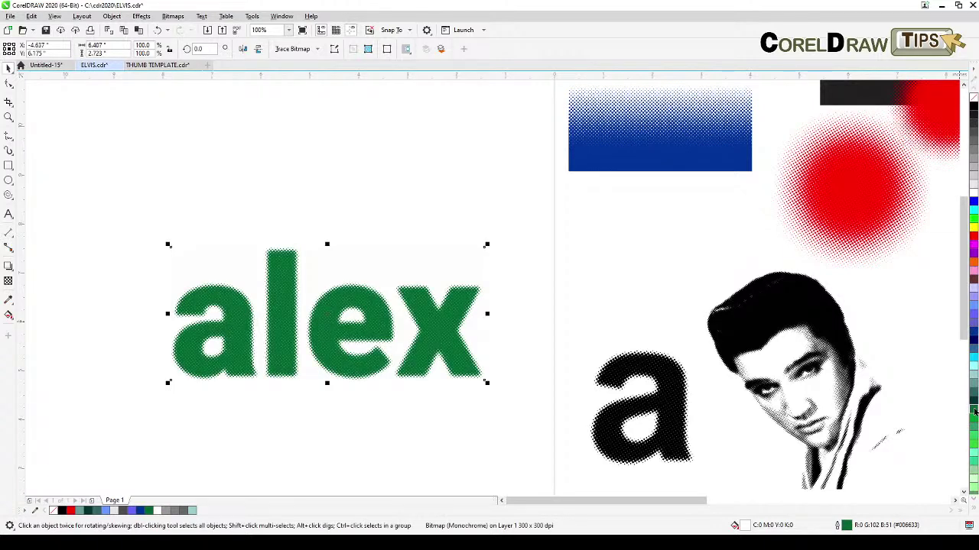
# - Move the halftone name text near the blue halftone rectangle and remove its white background fill
pyautogui.moveTo(435, 345); pyautogui.dragTo(640, 198)
pyautogui.moveTo(709, 221); pyautogui.dragTo(593, 286)
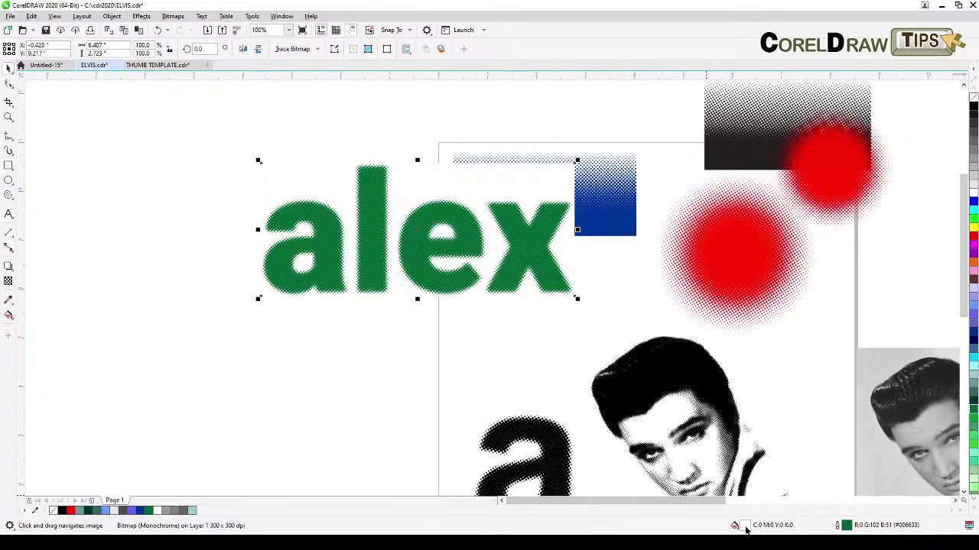
pyautogui.click(973, 99)
pyautogui.moveTo(528, 281); pyautogui.dragTo(557, 324)
pyautogui.scroll(-2, 556, 323)
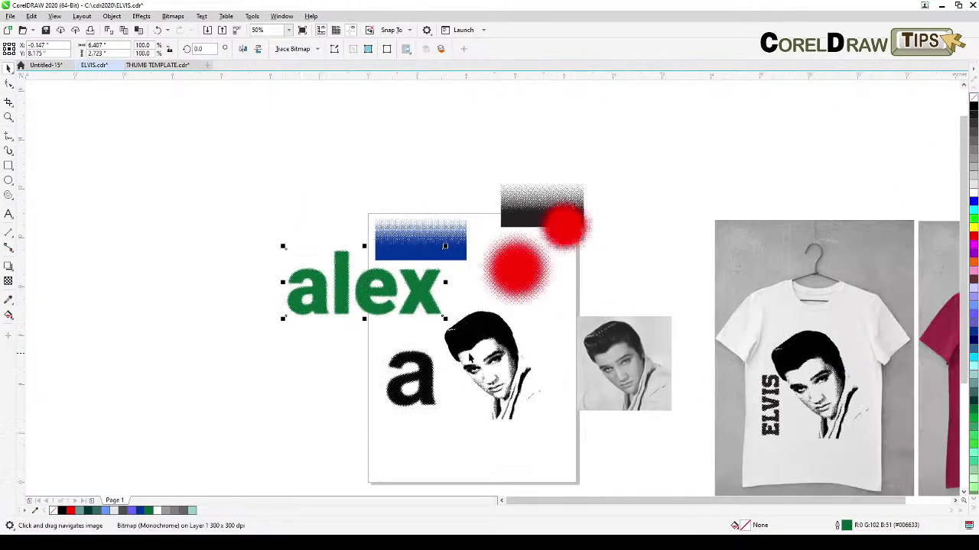
# - Move the halftone name text onto the upper edge of the white T-shirt photo and recolor its dots black (#000000)
pyautogui.moveTo(405, 312); pyautogui.dragTo(770, 253)
pyautogui.scroll(4, 769, 252)
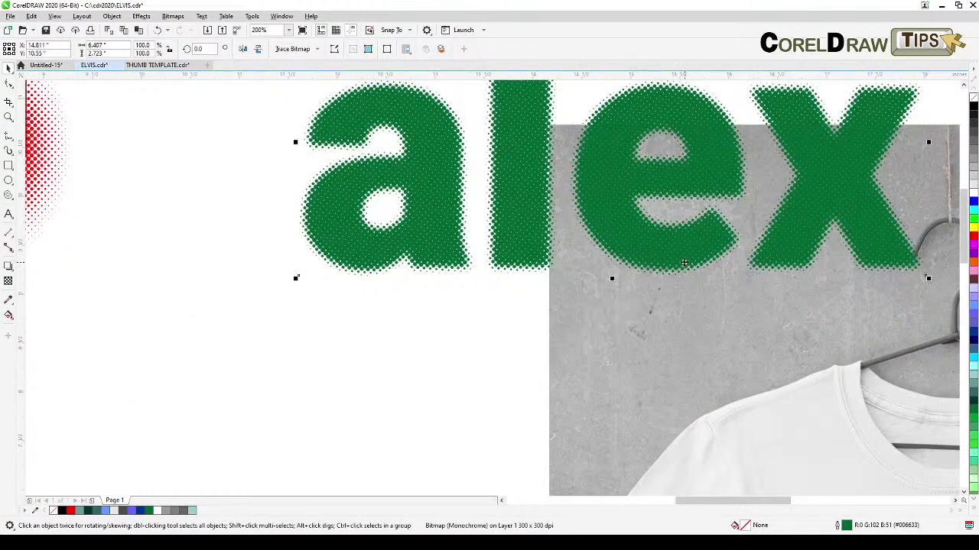
pyautogui.scroll(2, 684, 263)
pyautogui.scroll(-2, 658, 259)
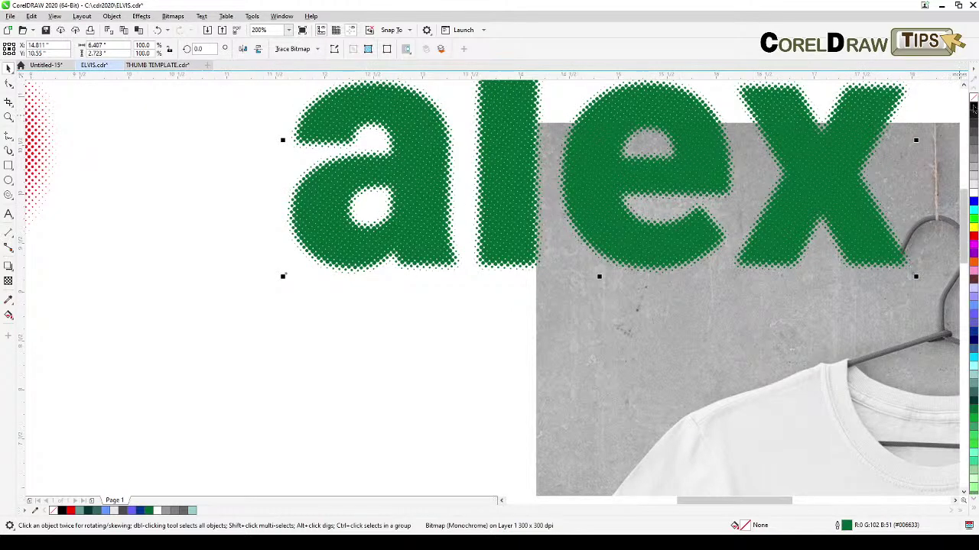
pyautogui.click(973, 107)
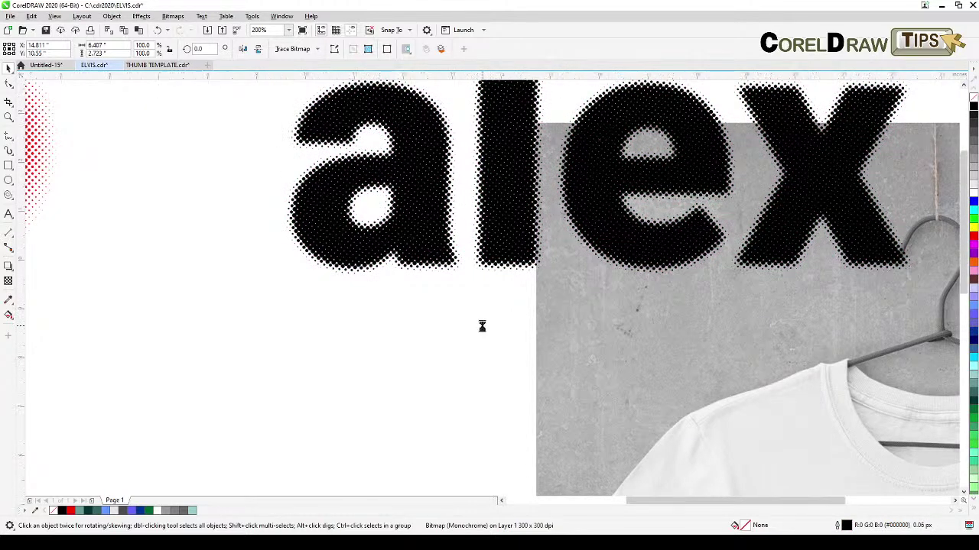
# - Move the halftone letter off the page, up and to the left of the halftone portrait
pyautogui.scroll(-4, 481, 331)
pyautogui.scroll(2, 473, 330)
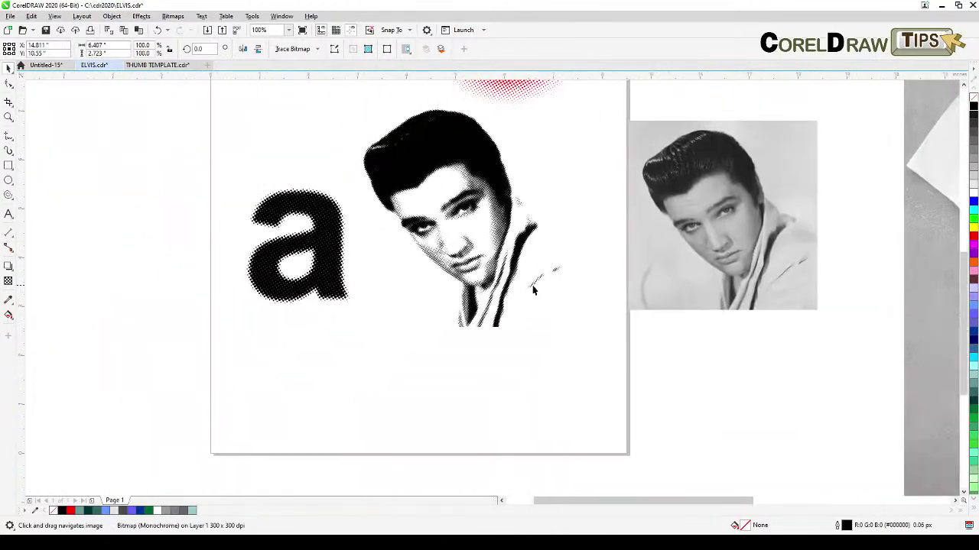
pyautogui.moveTo(350, 287); pyautogui.dragTo(157, 147)
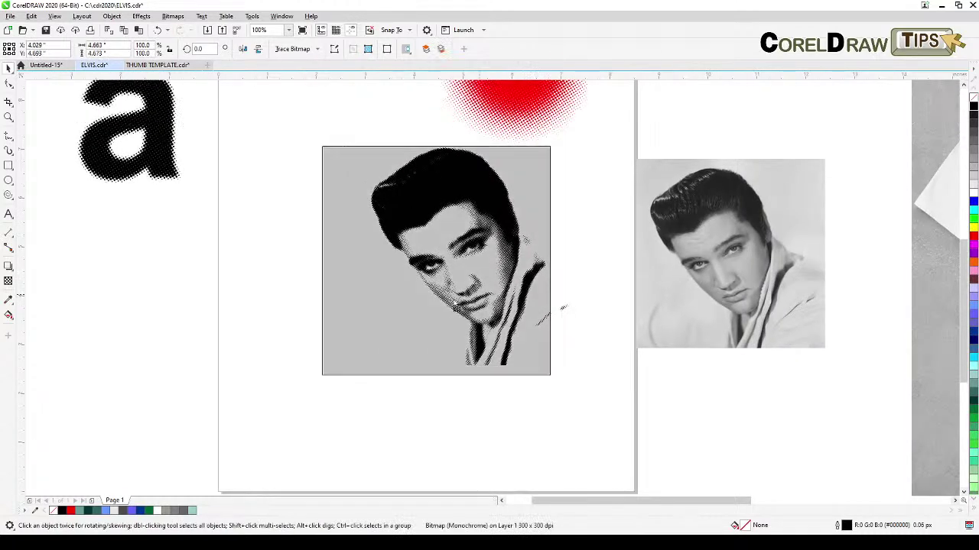
# - Place the halftone portrait and the original grayscale photo side by side on the page
pyautogui.moveTo(442, 311); pyautogui.dragTo(325, 341)
pyautogui.moveTo(727, 282); pyautogui.dragTo(530, 324)
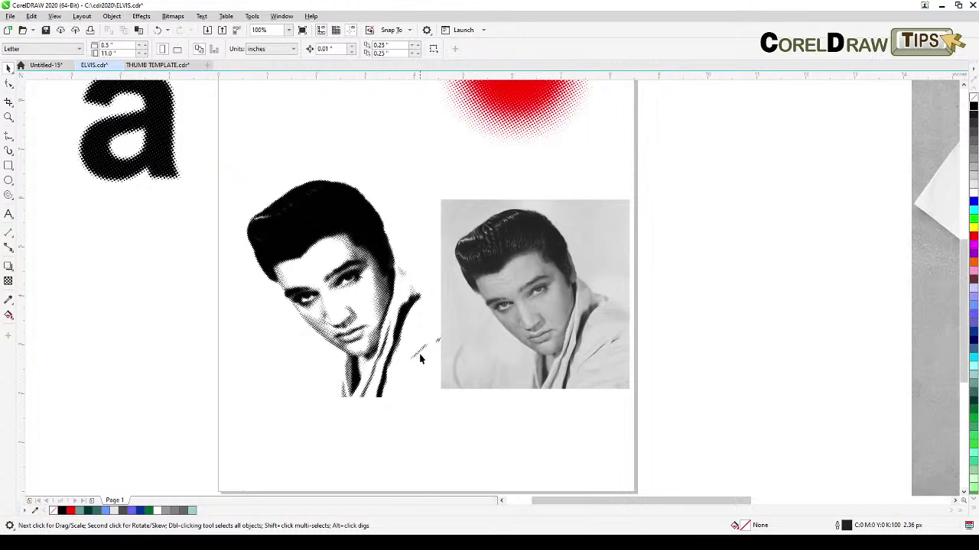
pyautogui.moveTo(405, 356); pyautogui.dragTo(390, 359)
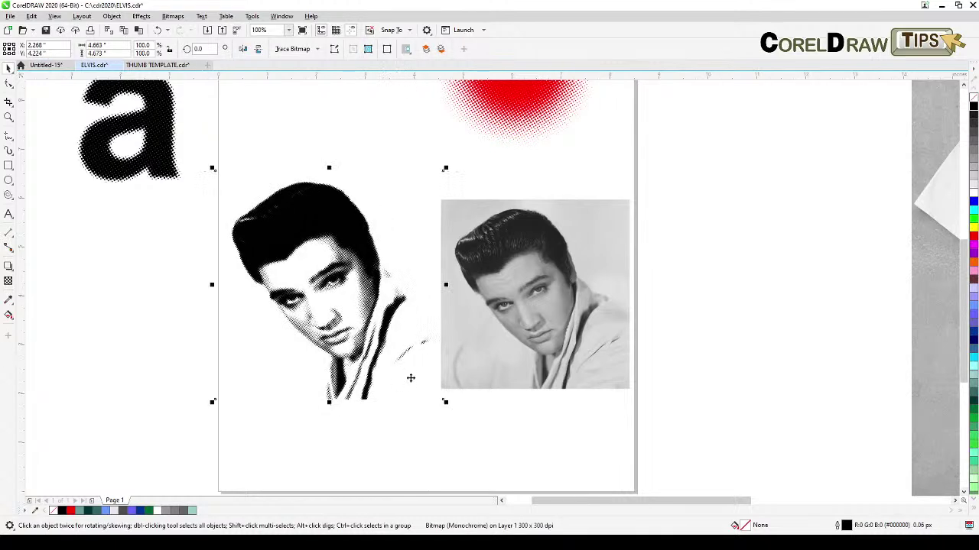
# - Scale the halftone portrait down to 92.3%, about 4.3 inches wide, and inspect its dots up close
pyautogui.moveTo(444, 400); pyautogui.dragTo(626, 333)
pyautogui.scroll(5, 320, 334)
pyautogui.scroll(-2, 626, 333)
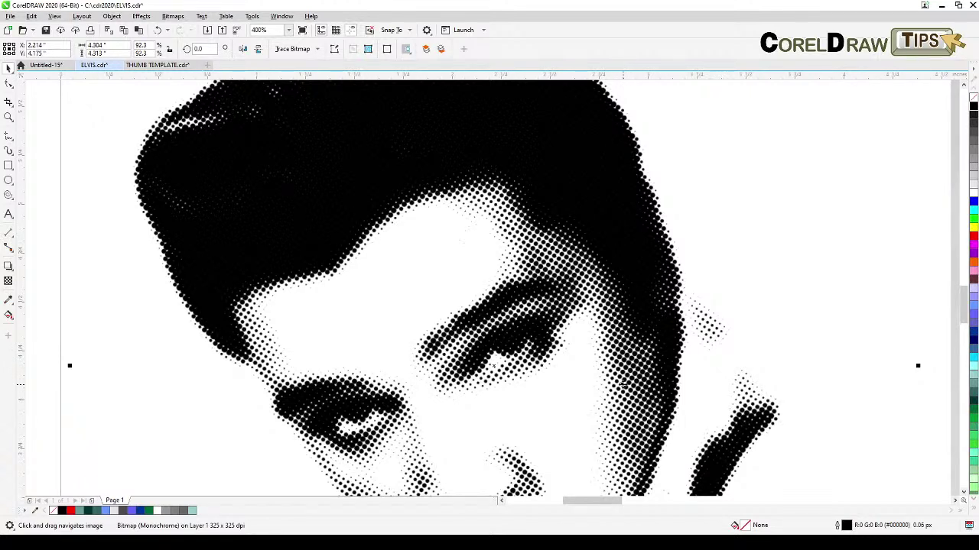
pyautogui.scroll(-1, 623, 385)
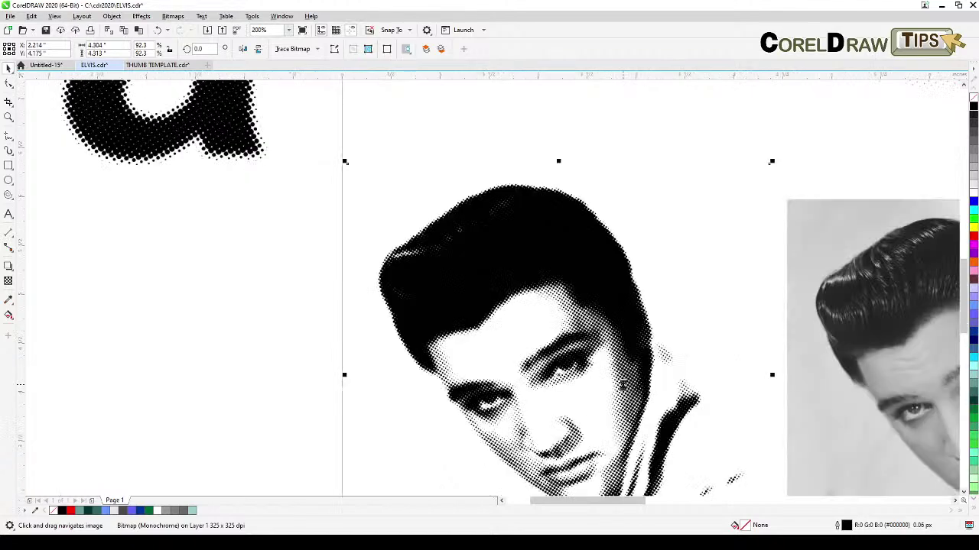
# - Move the original photo closer to the halftone portrait and enlarge it to 44.8%, about 3.98 inches wide
pyautogui.moveTo(668, 397); pyautogui.dragTo(566, 385)
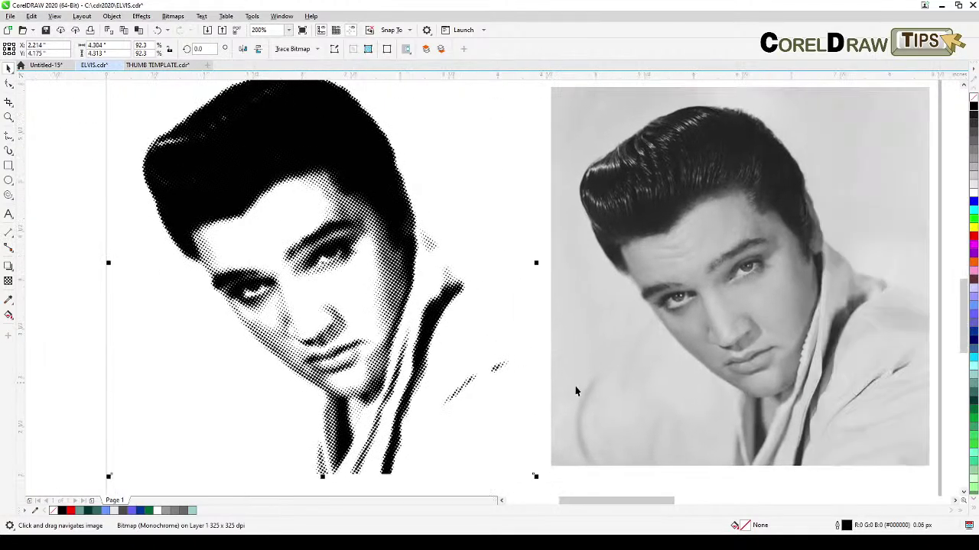
pyautogui.moveTo(725, 428); pyautogui.dragTo(664, 432)
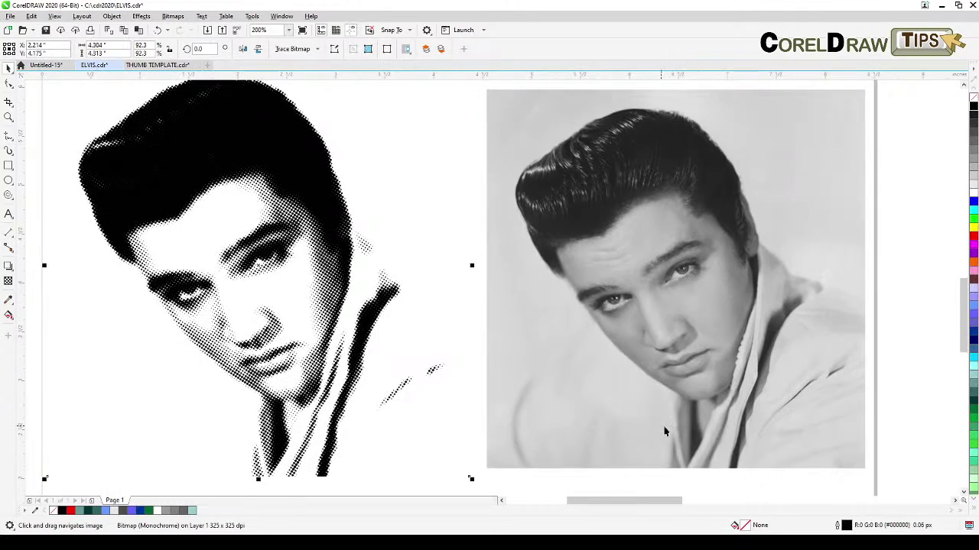
pyautogui.press('space')
pyautogui.click(630, 378)
pyautogui.moveTo(625, 380); pyautogui.dragTo(615, 377)
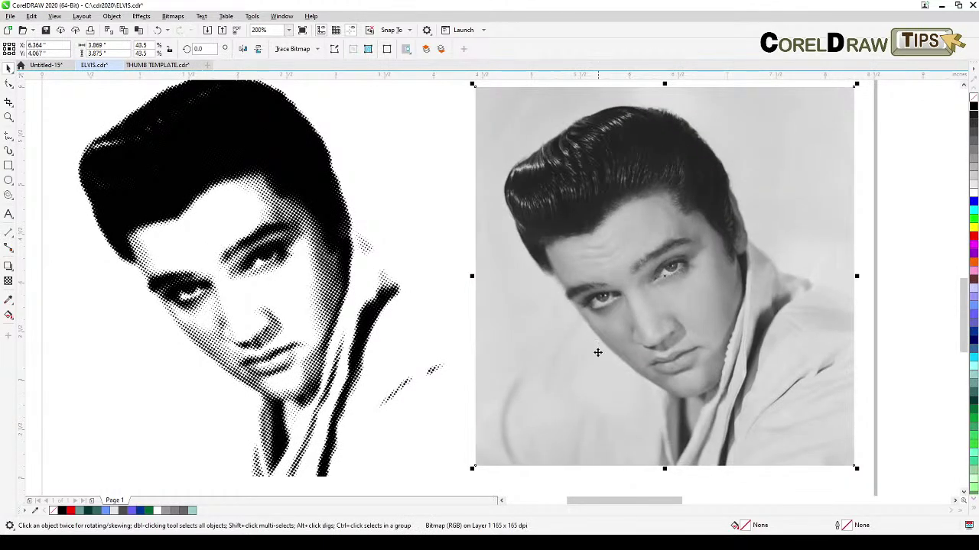
pyautogui.moveTo(473, 468); pyautogui.dragTo(463, 479)
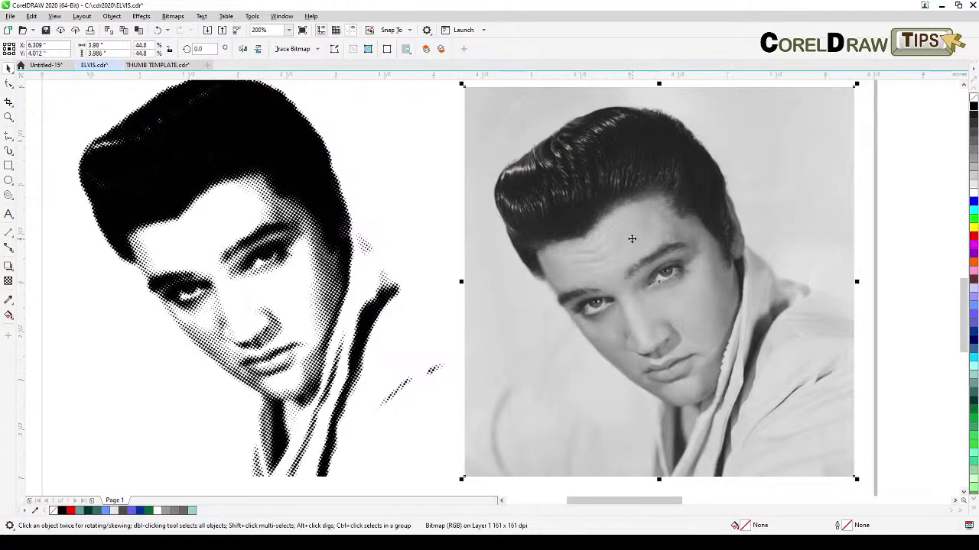
# - Examine the dot shading of the halftone portrait's face against the gray tones in the original photo
pyautogui.hscroll(-3, 366, 294)
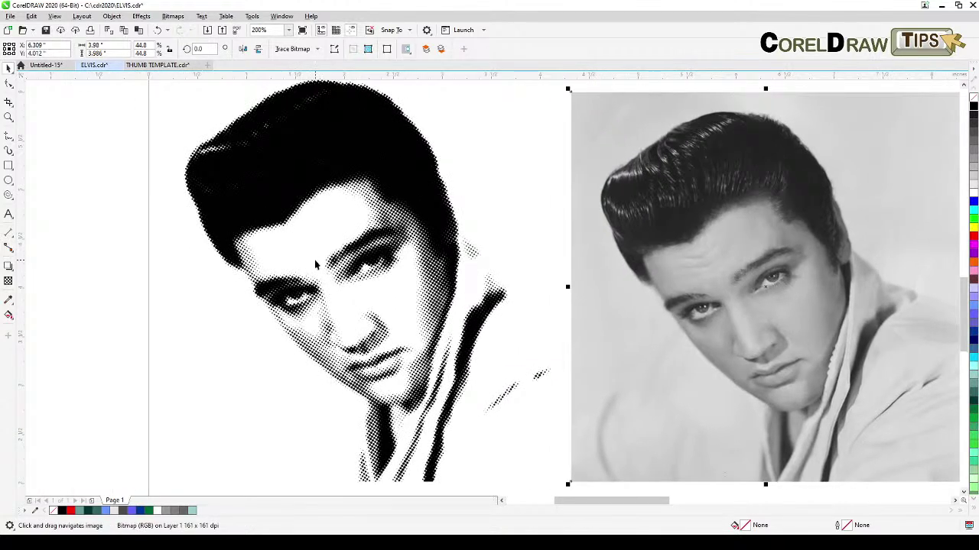
pyautogui.scroll(2, 315, 264)
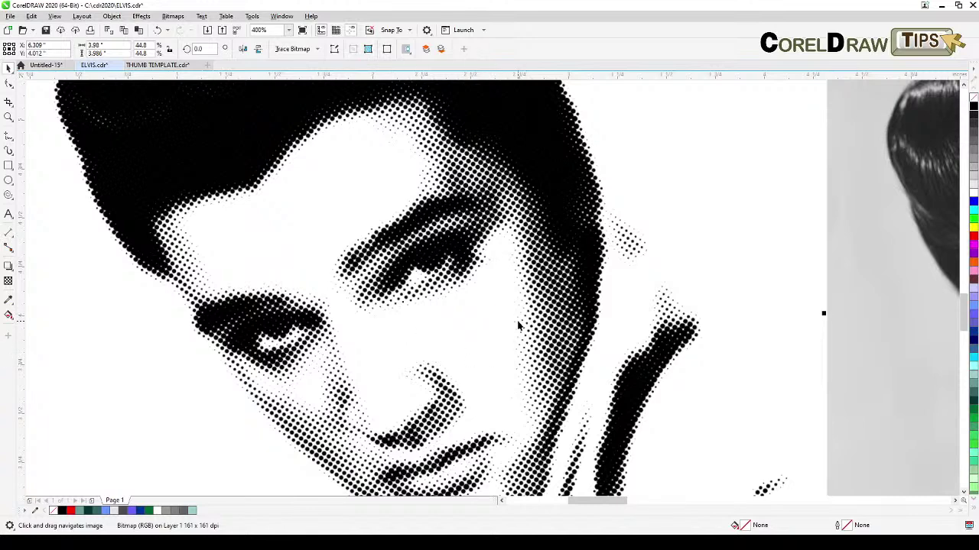
pyautogui.scroll(-2, 511, 343)
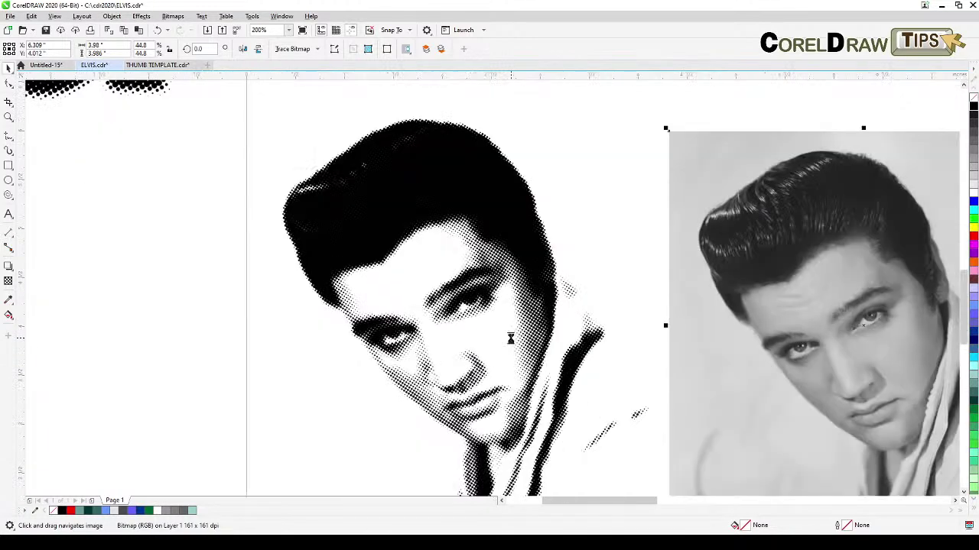
pyautogui.moveTo(510, 338); pyautogui.dragTo(421, 312)
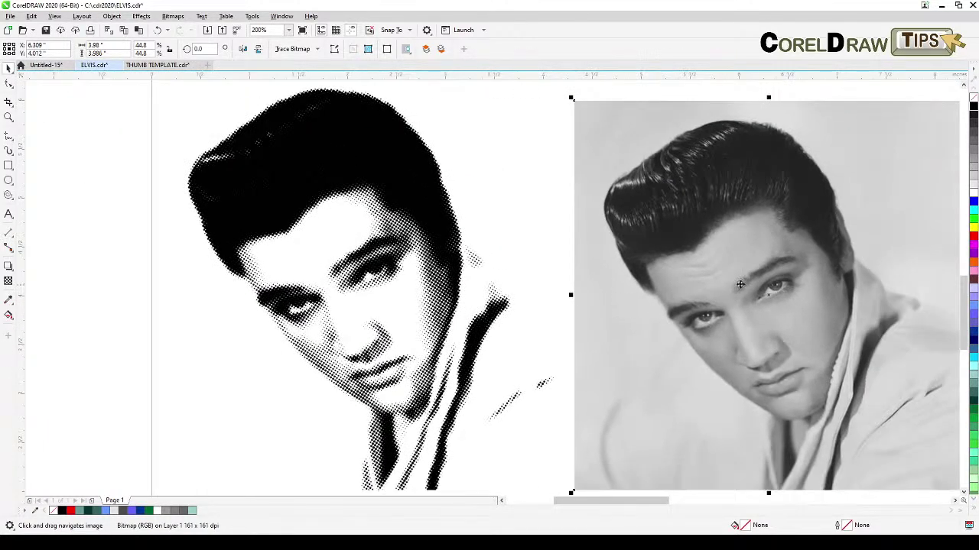
pyautogui.scroll(2, 738, 292)
pyautogui.moveTo(738, 293); pyautogui.dragTo(632, 260)
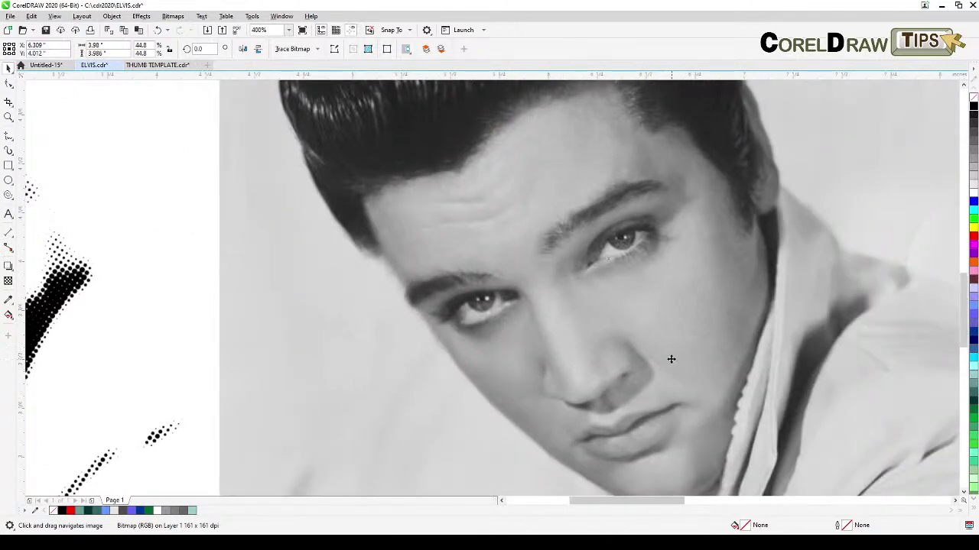
# - Start a Brightness/Contrast/Intensity adjustment on the original grayscale photo and reset its values to zero
pyautogui.scroll(-2, 671, 358)
pyautogui.scroll(-2, 499, 356)
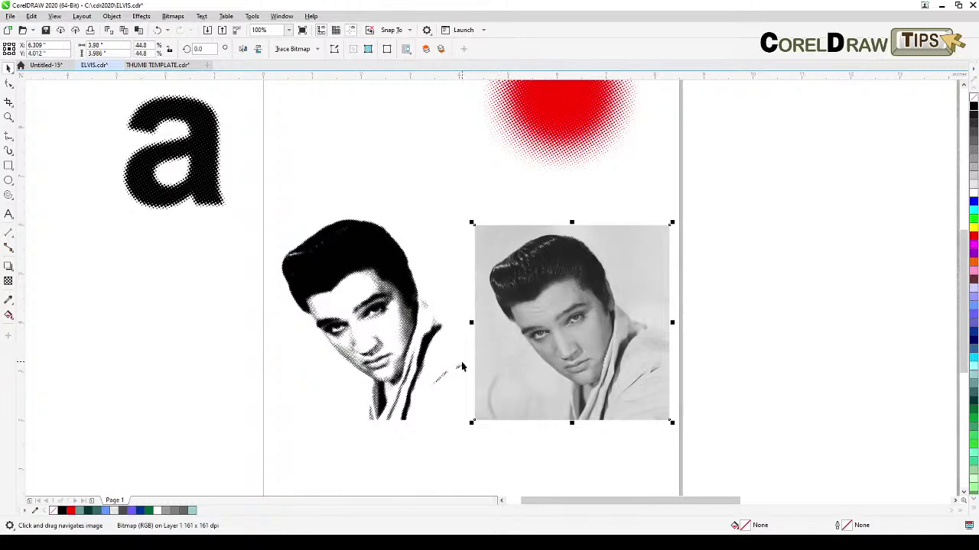
pyautogui.scroll(2, 462, 367)
pyautogui.moveTo(464, 363); pyautogui.dragTo(430, 345)
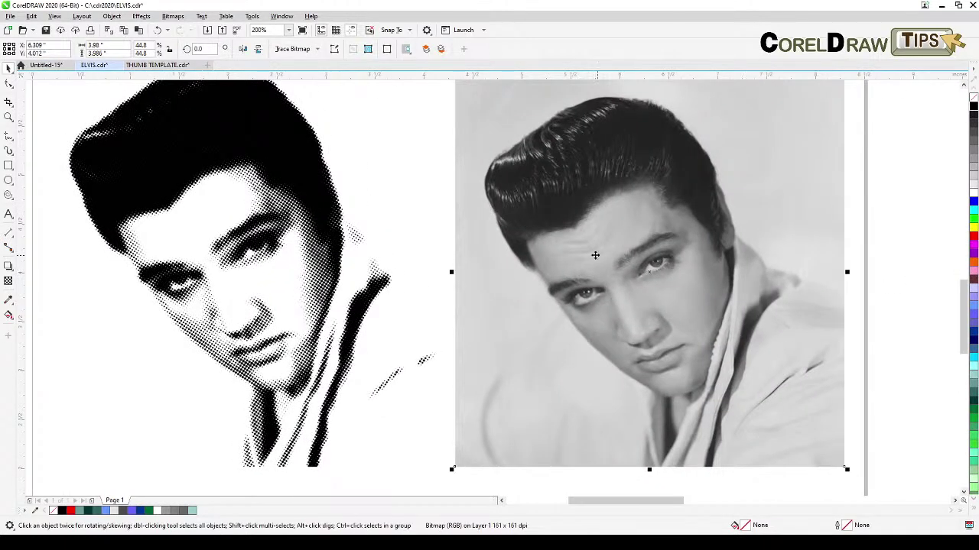
pyautogui.click(141, 16)
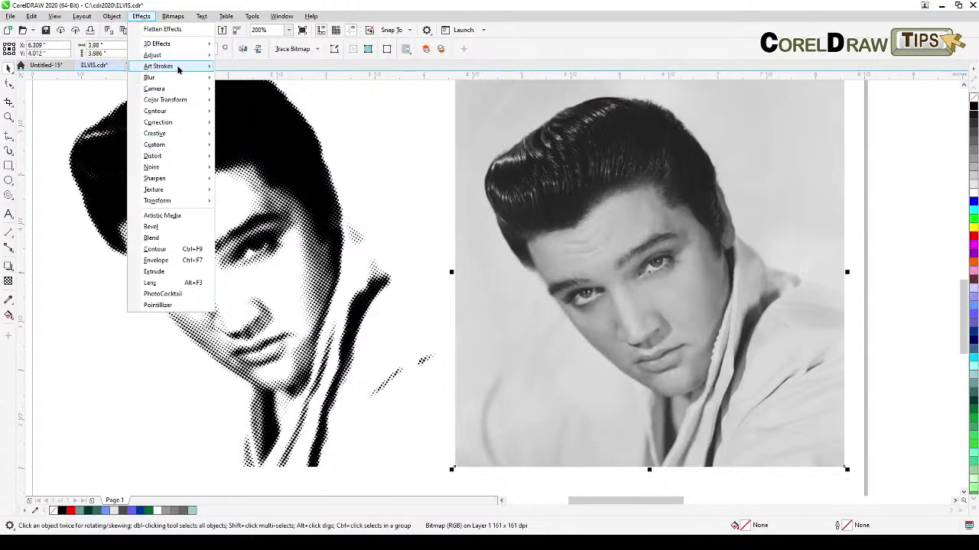
pyautogui.moveTo(180, 56)
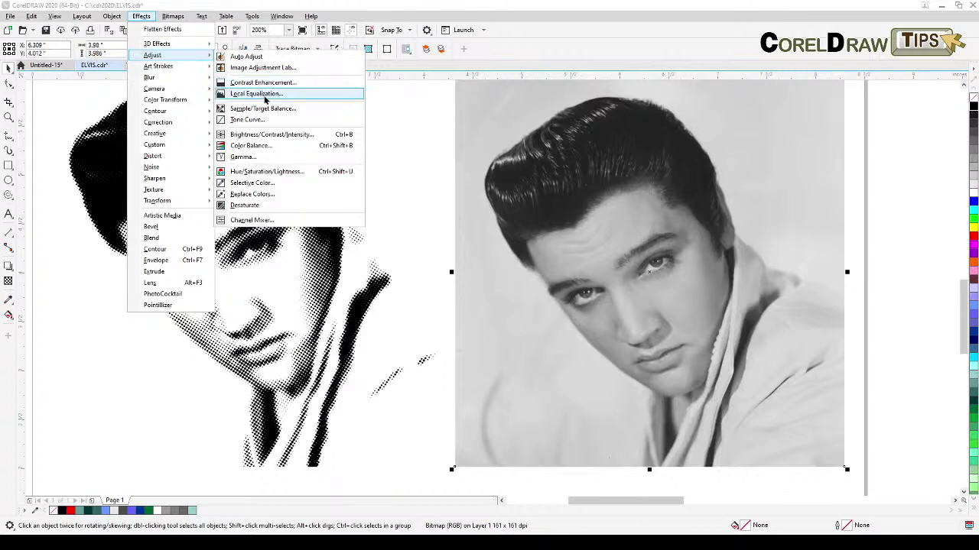
pyautogui.click(273, 134)
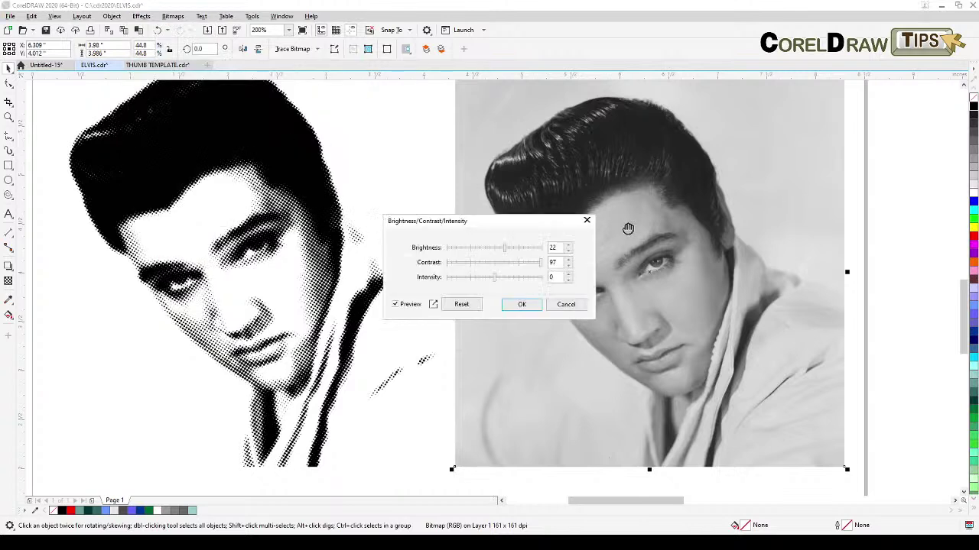
pyautogui.click(461, 308)
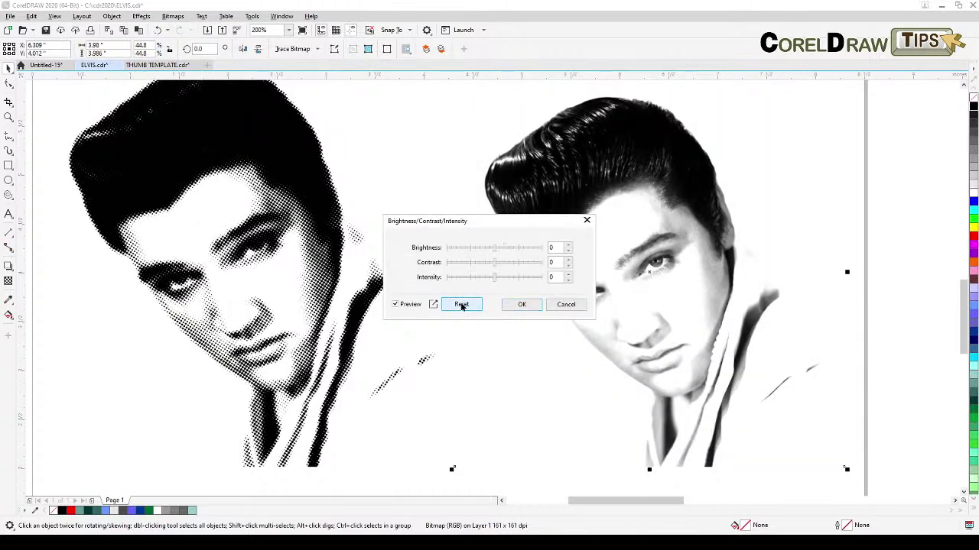
pyautogui.moveTo(497, 230); pyautogui.dragTo(377, 273)
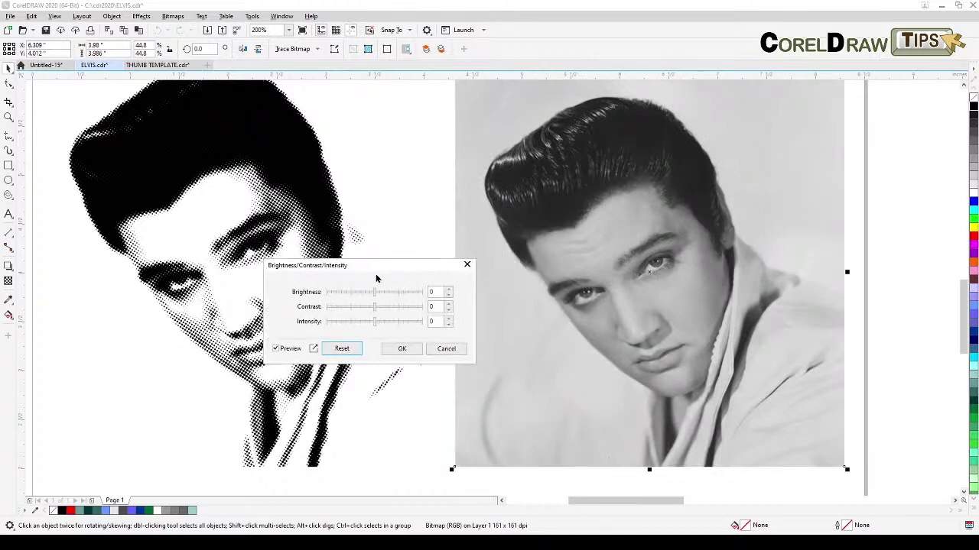
# - Adjust the original photo to brightness 15, contrast 100 and intensity -6 to blow out the background, and apply the adjustment
pyautogui.click(391, 307)
pyautogui.click(405, 308)
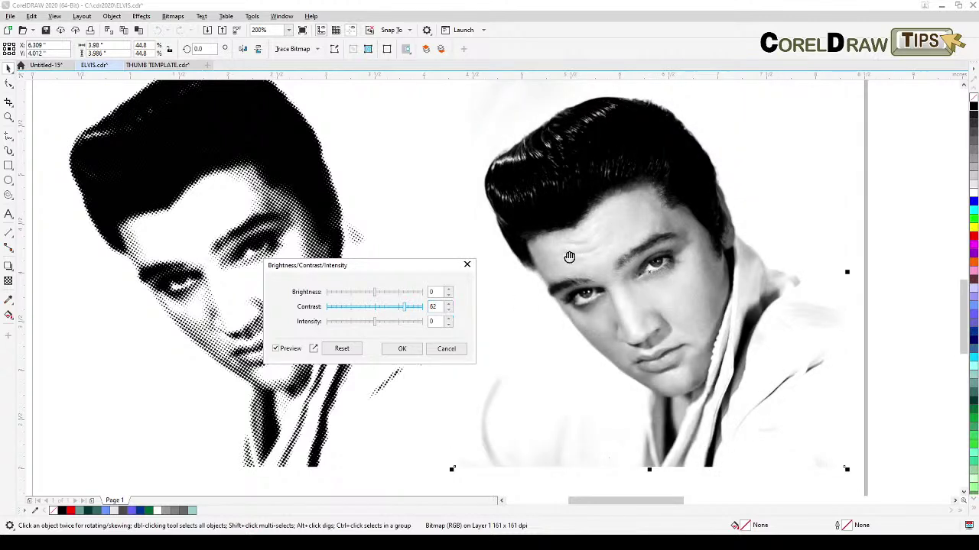
pyautogui.click(411, 307)
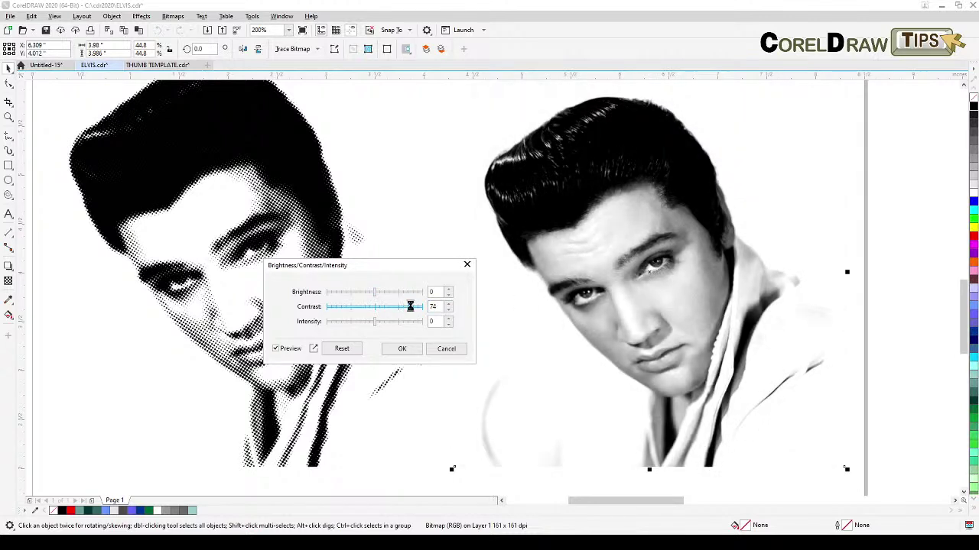
pyautogui.moveTo(416, 308); pyautogui.dragTo(419, 308)
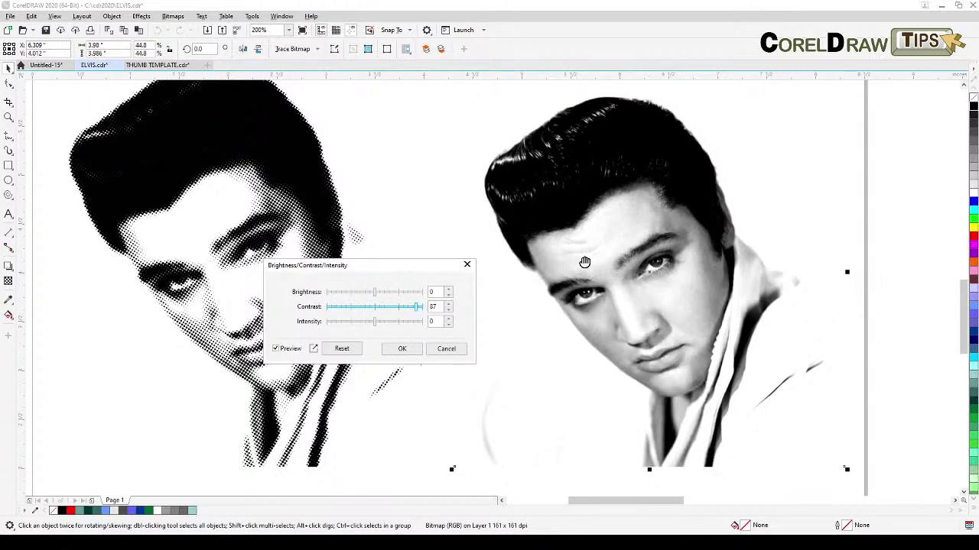
pyautogui.click(382, 292)
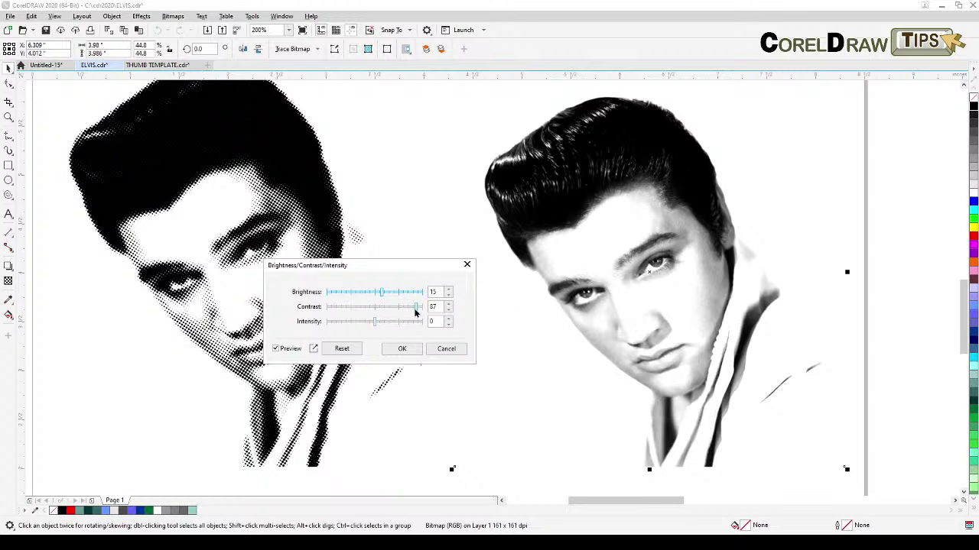
pyautogui.moveTo(418, 309); pyautogui.dragTo(423, 310)
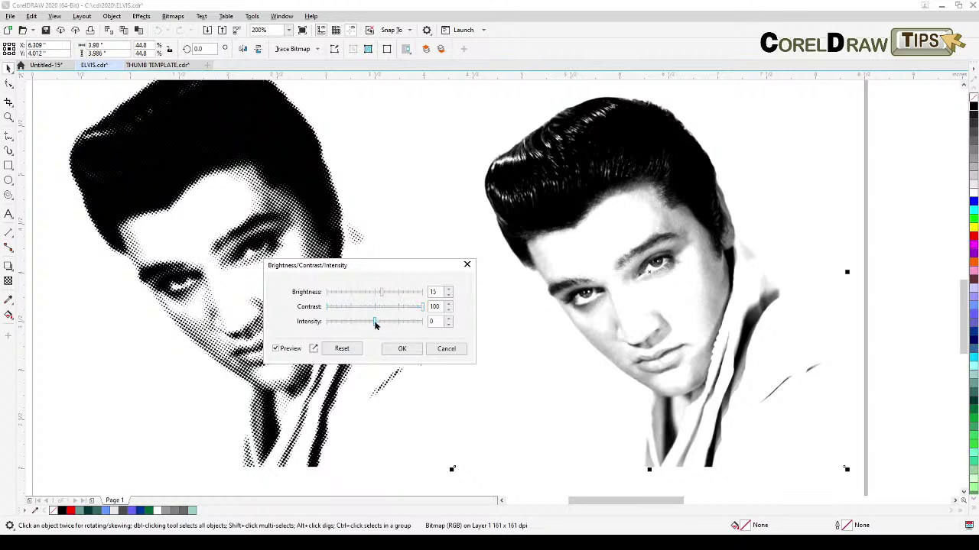
pyautogui.moveTo(376, 324); pyautogui.dragTo(372, 324)
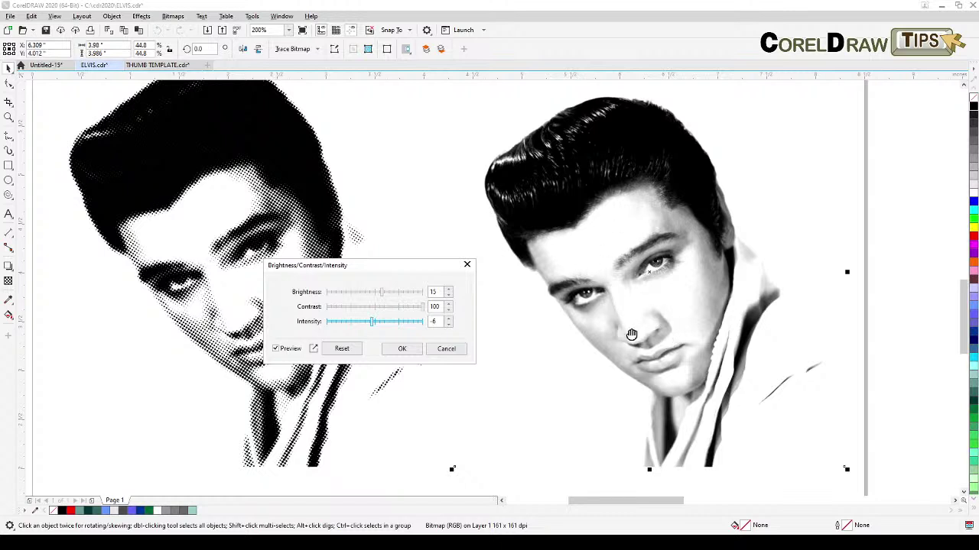
pyautogui.click(401, 350)
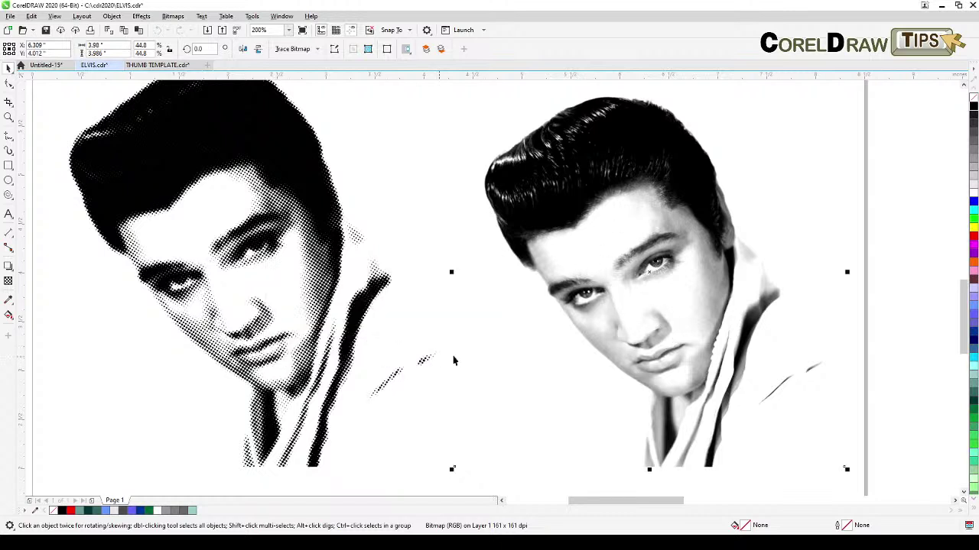
# - Convert the adjusted photo to a 300 dpi Grayscale (8-bit) bitmap with anti-aliasing and transparent background
pyautogui.moveTo(624, 308); pyautogui.dragTo(601, 305)
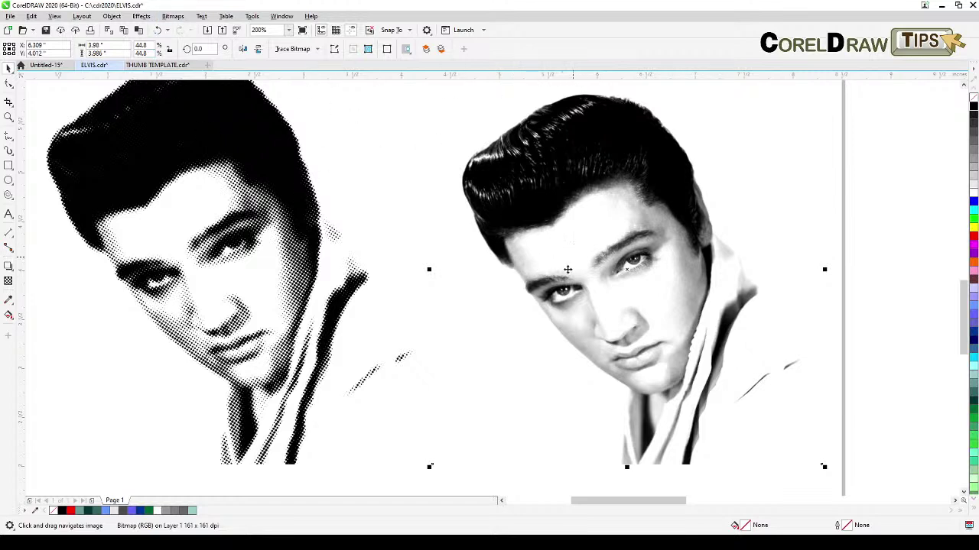
pyautogui.click(173, 16)
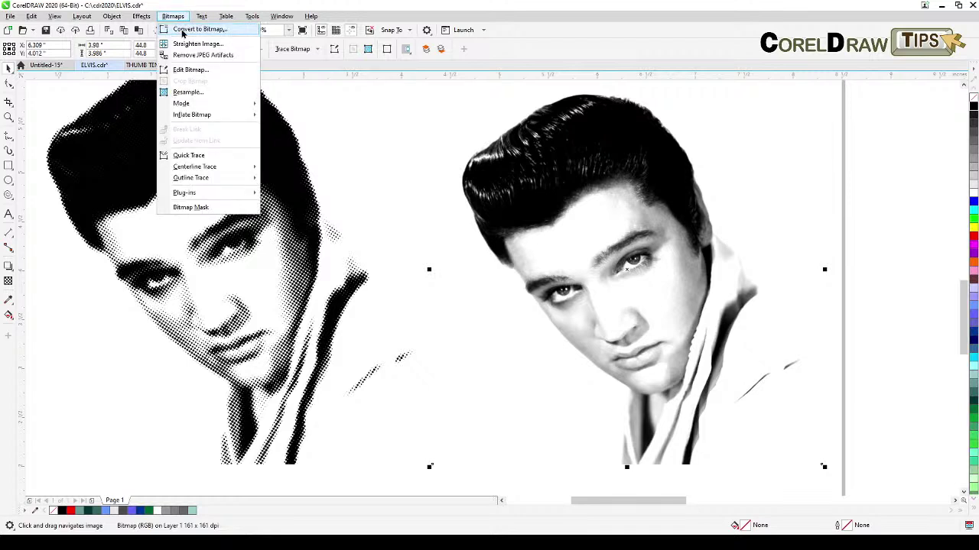
pyautogui.click(199, 29)
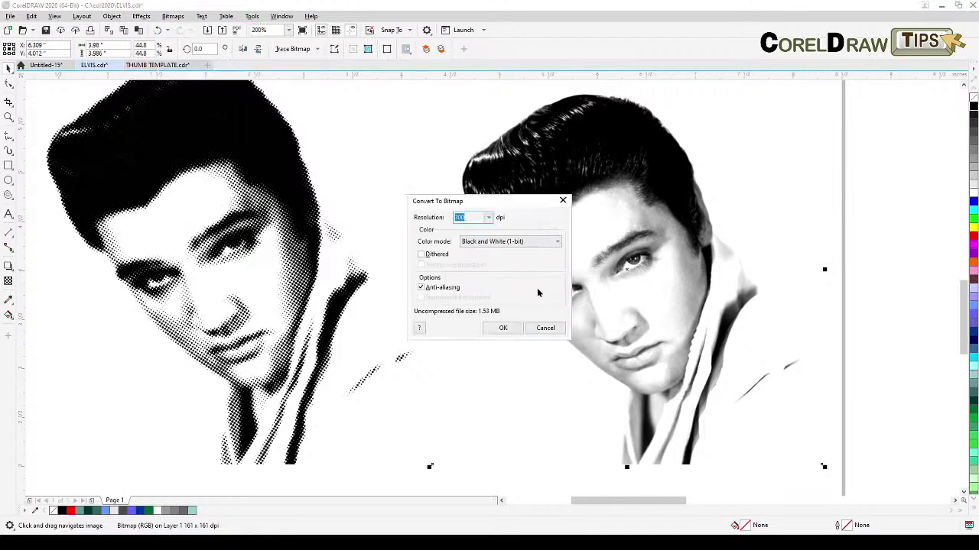
pyautogui.click(526, 242)
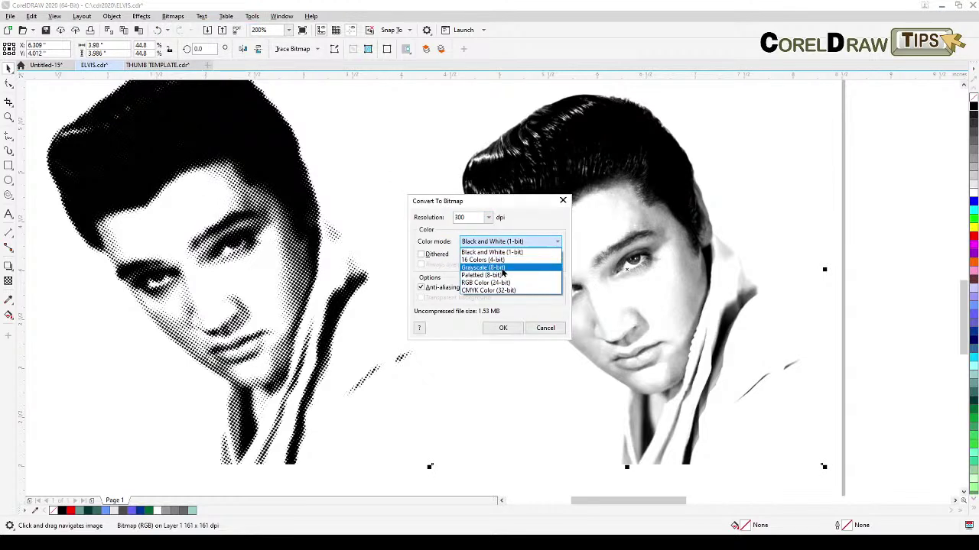
pyautogui.click(502, 269)
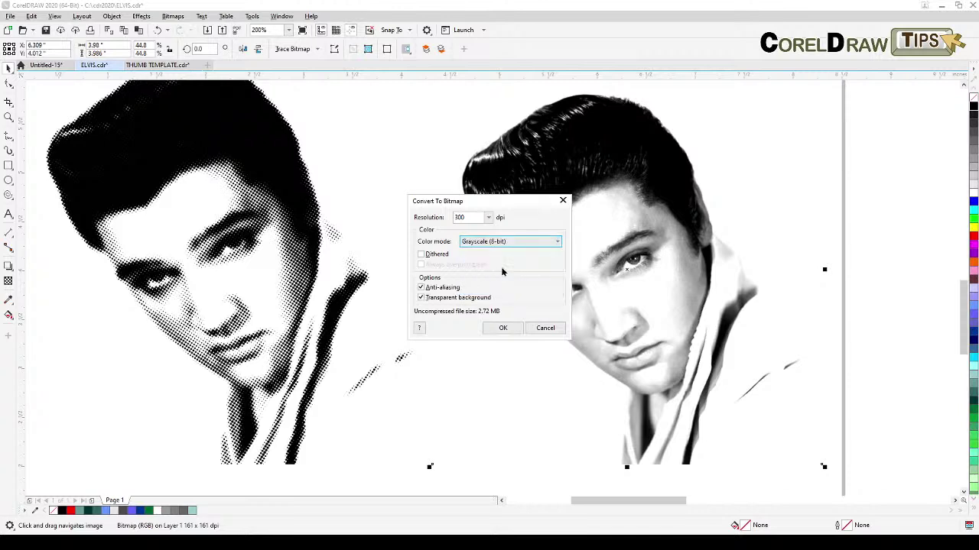
pyautogui.click(503, 328)
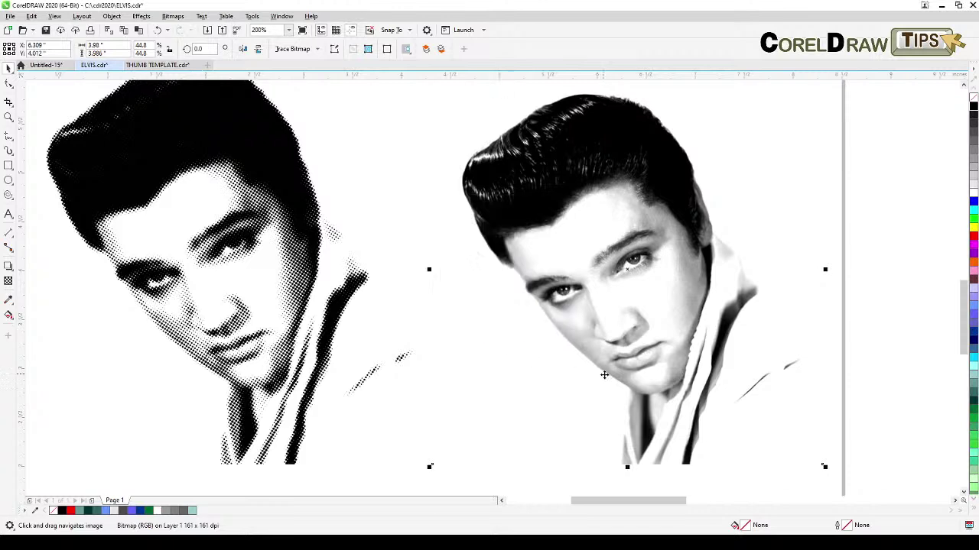
# - Try several maximum dot radii in the Halftone effect on the grayscale photo, then apply it with radius 5 and black angle 130°
pyautogui.click(143, 17)
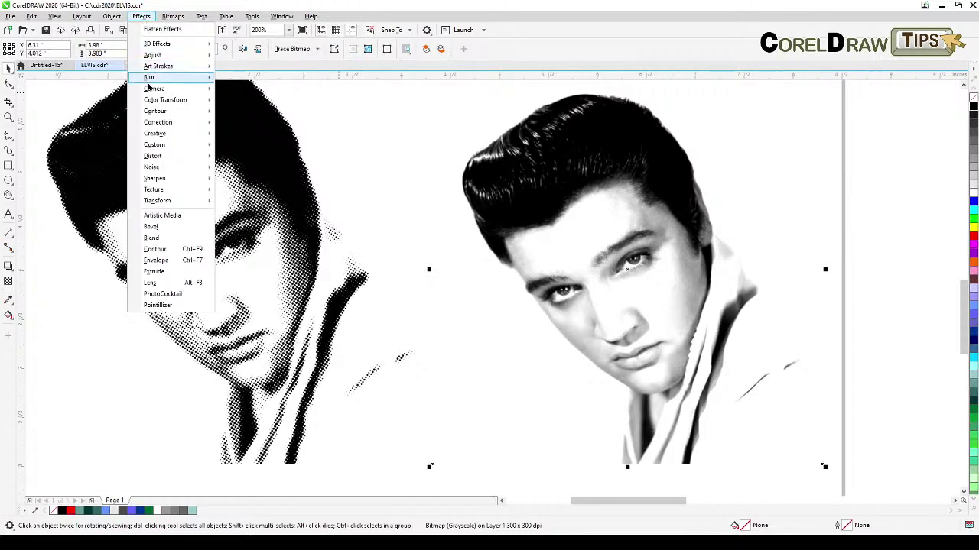
pyautogui.moveTo(160, 106)
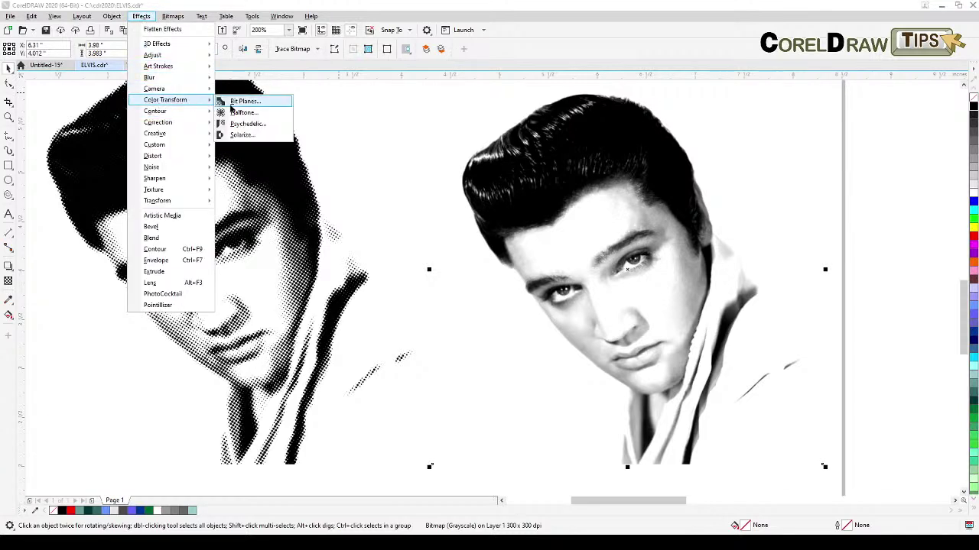
pyautogui.click(244, 113)
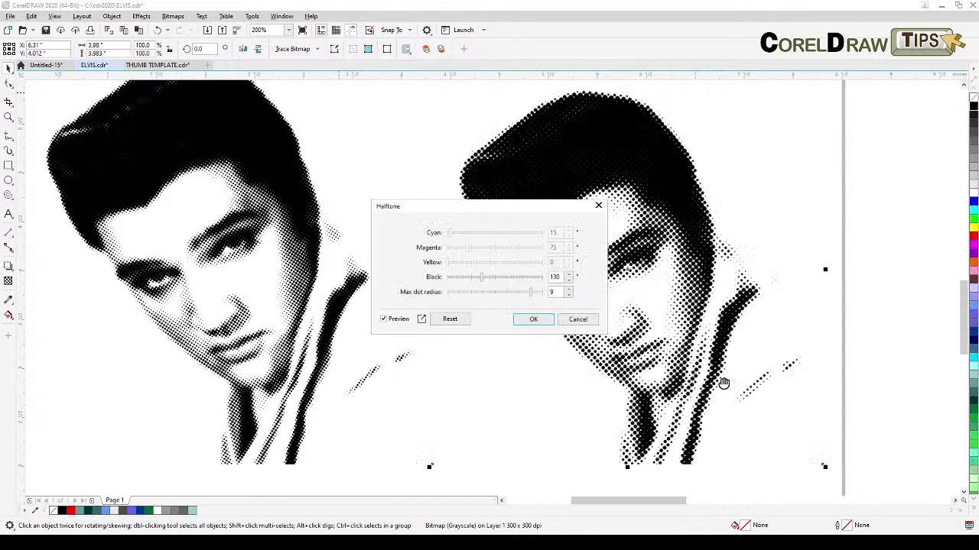
pyautogui.moveTo(542, 220); pyautogui.dragTo(389, 348)
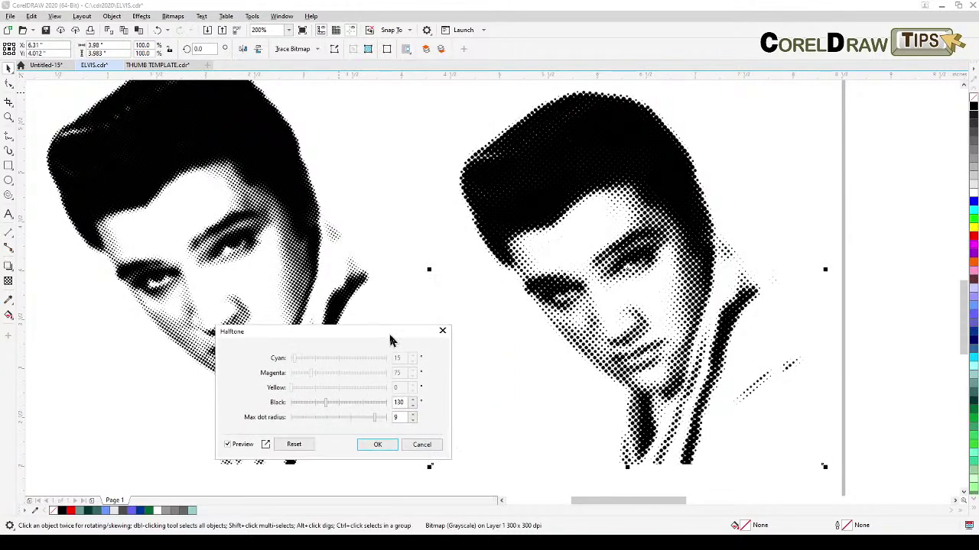
pyautogui.click(367, 423)
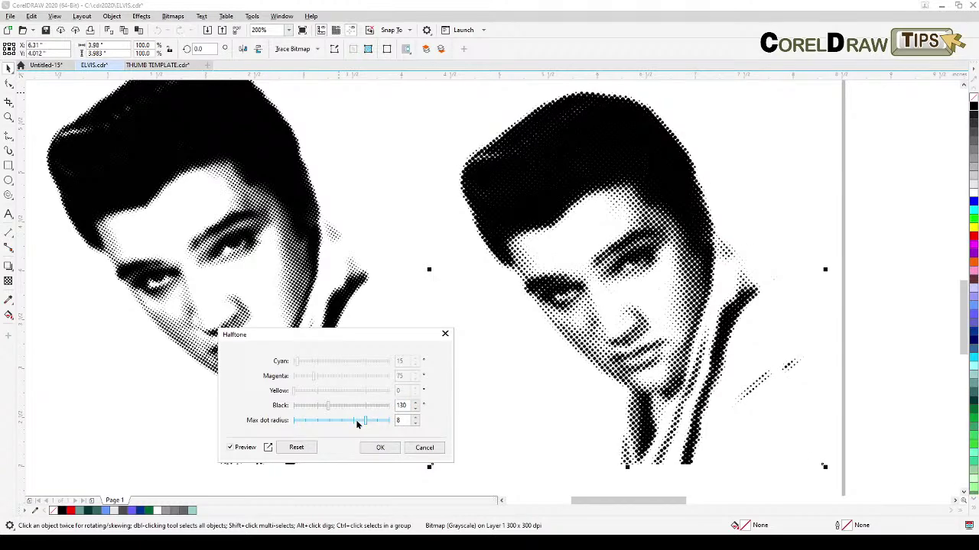
pyautogui.click(348, 419)
pyautogui.click(347, 419)
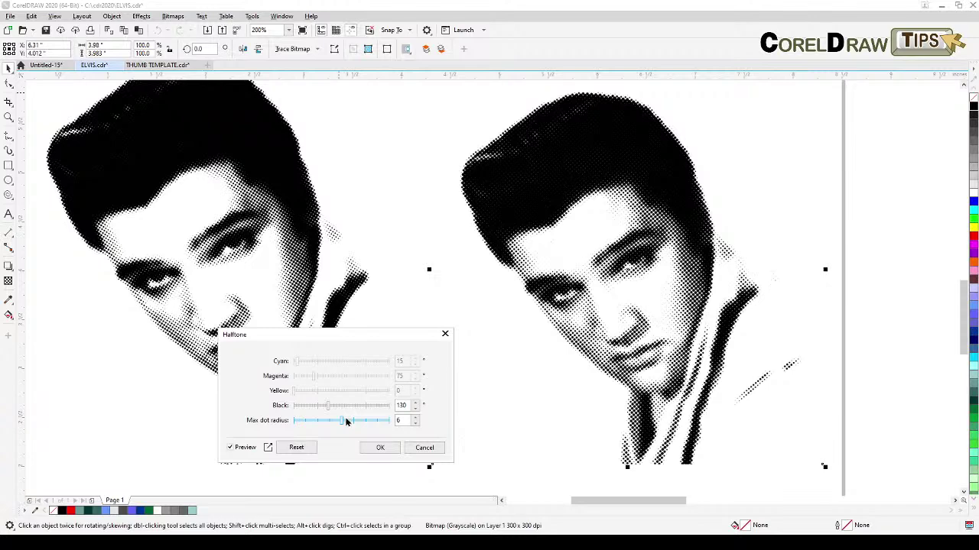
pyautogui.click(329, 421)
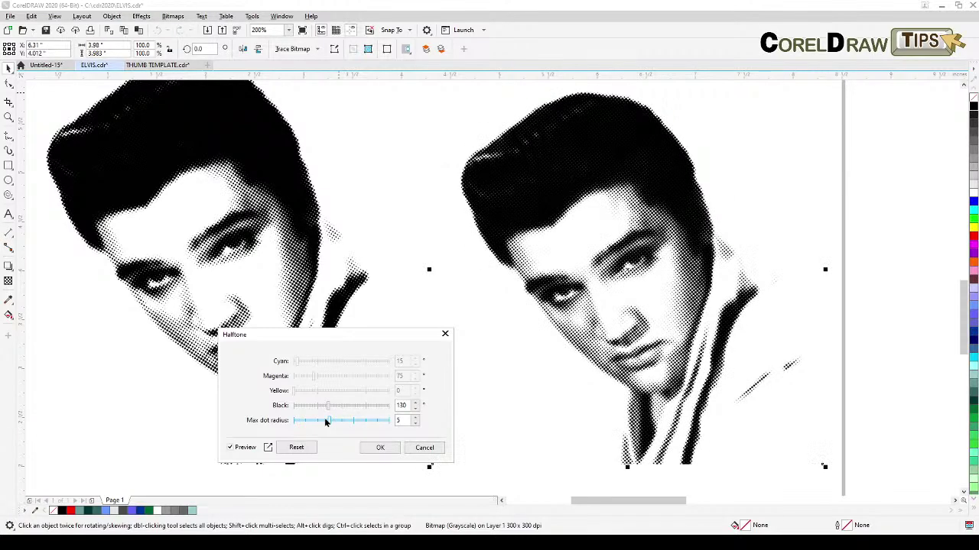
pyautogui.click(383, 422)
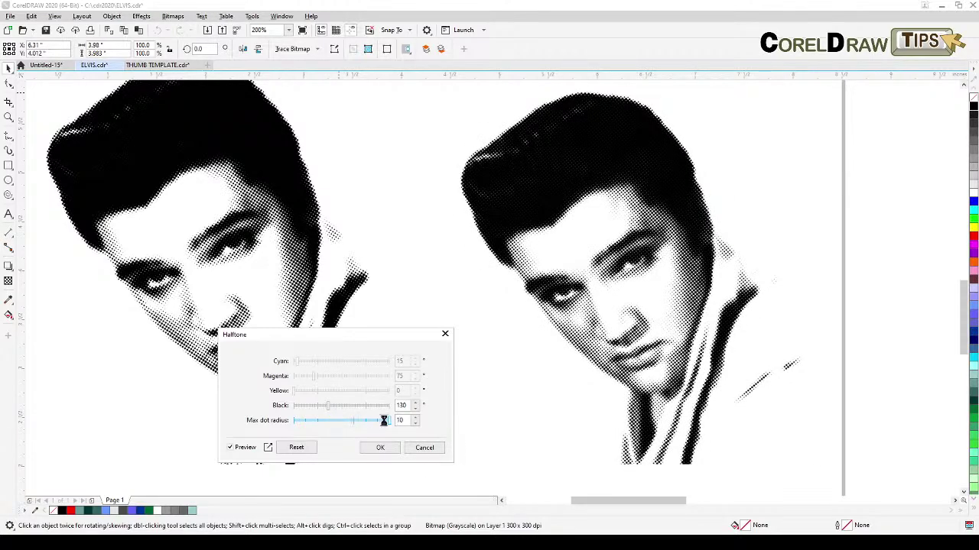
pyautogui.click(327, 420)
pyautogui.click(381, 448)
# - Inspect the dots of the new halftone portrait up close and enlarge it to 113.5%, about 4.52 inches wide
pyautogui.scroll(4, 685, 290)
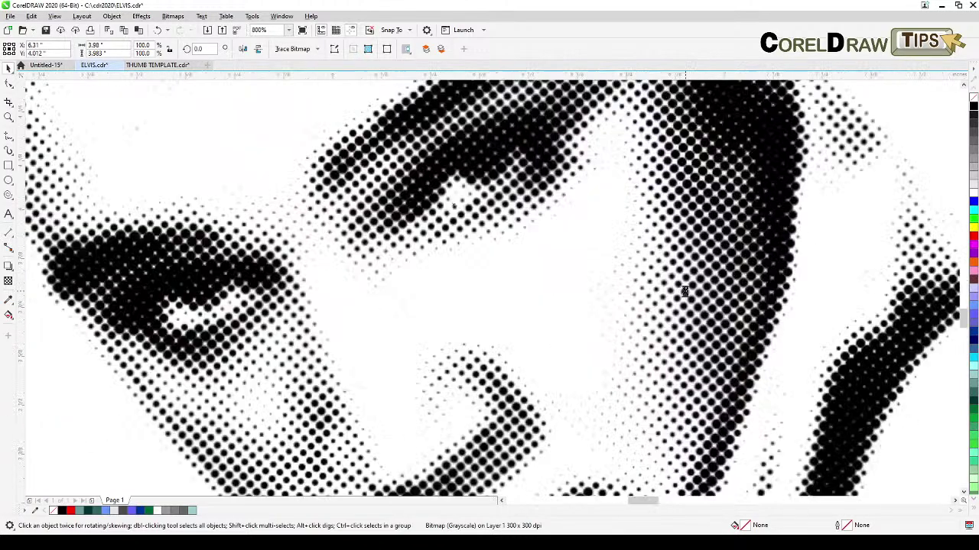
pyautogui.scroll(-4, 684, 291)
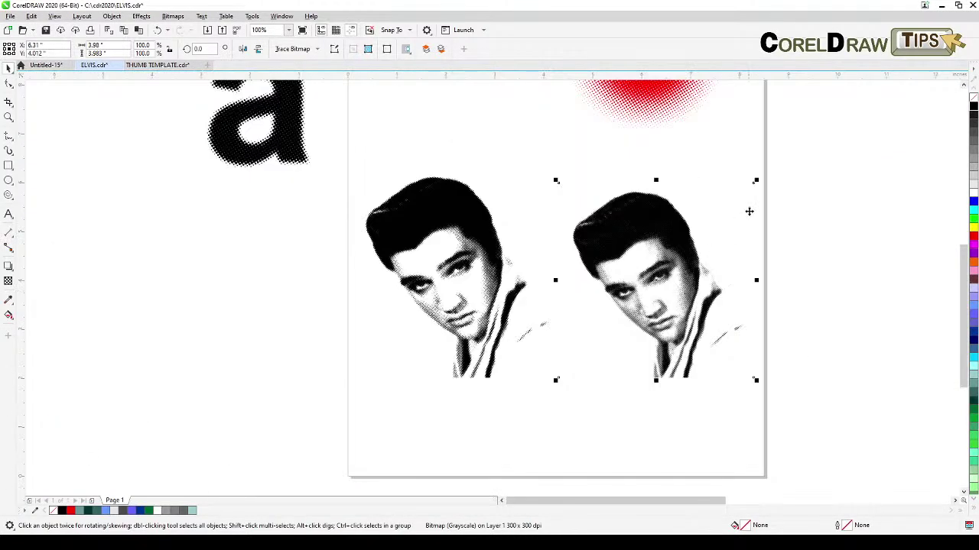
pyautogui.moveTo(757, 179); pyautogui.dragTo(779, 150)
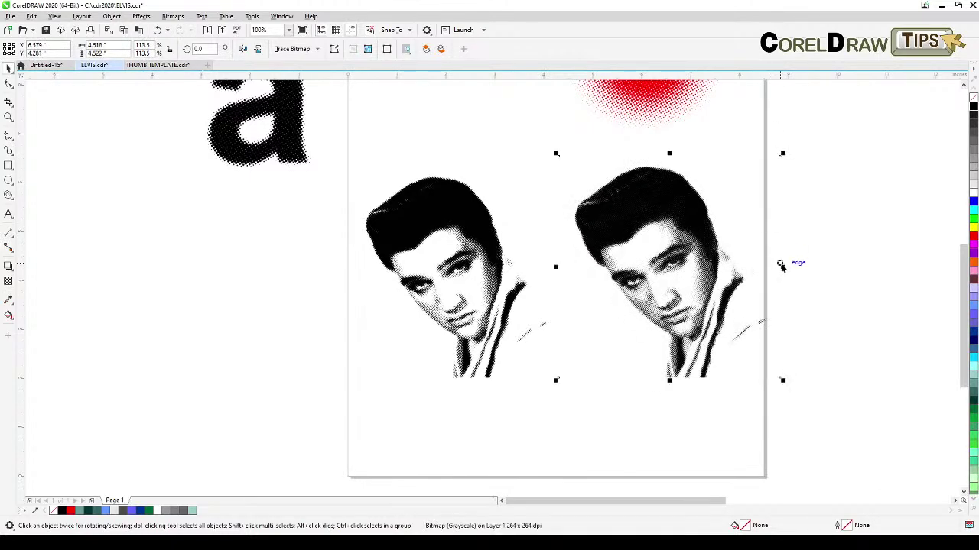
pyautogui.moveTo(780, 267); pyautogui.dragTo(620, 286)
# - Remove the black portrait from the maroon T-shirt and move the new halftone portrait into its place
pyautogui.scroll(-2, 645, 296)
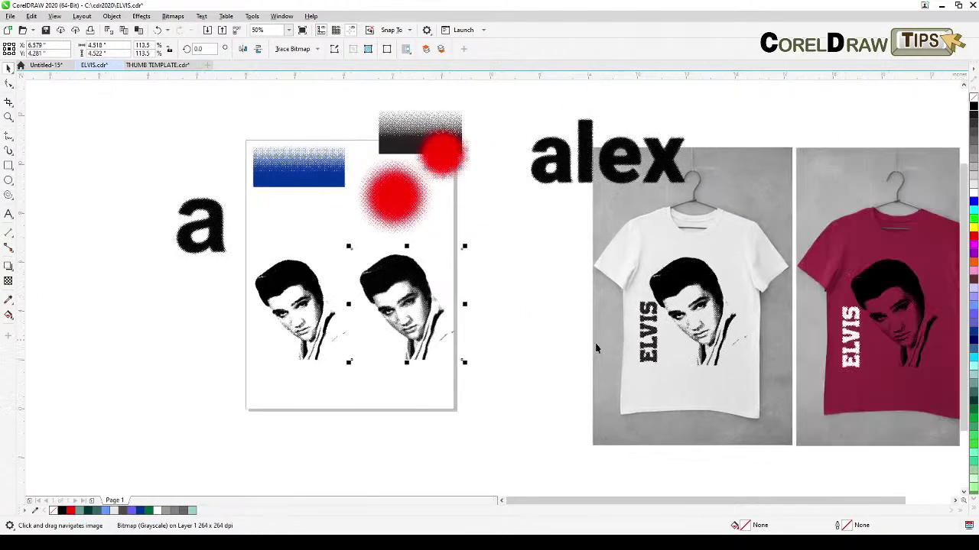
pyautogui.click(880, 317)
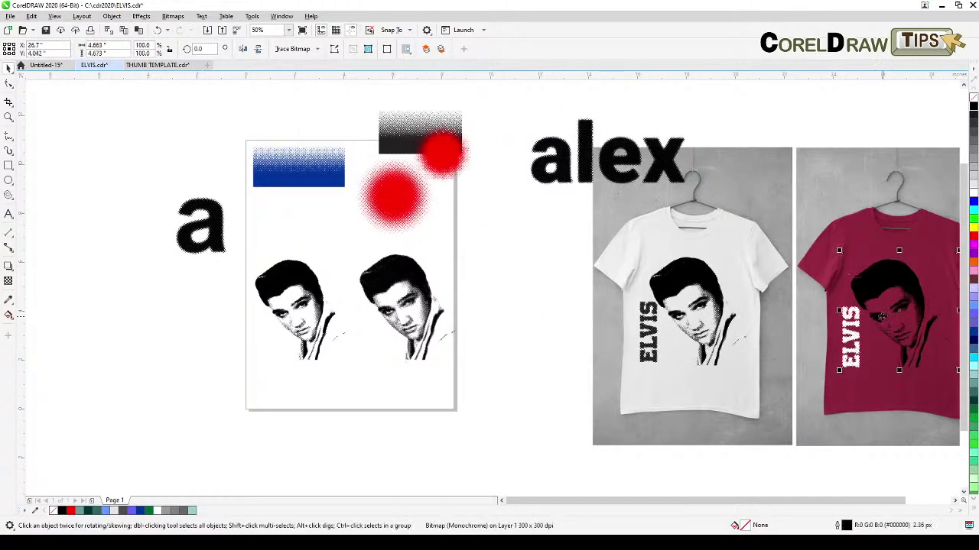
pyautogui.moveTo(851, 318); pyautogui.dragTo(923, 332)
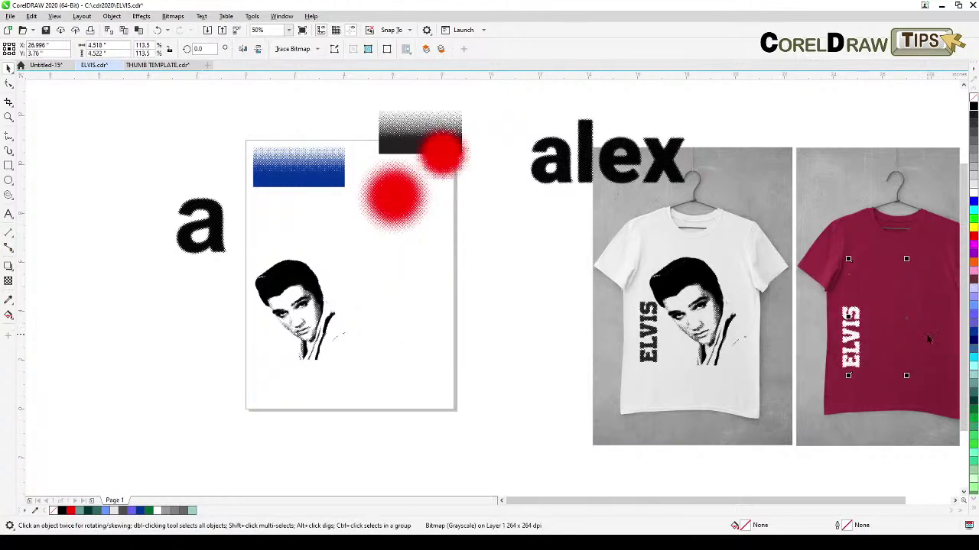
pyautogui.scroll(2, 925, 336)
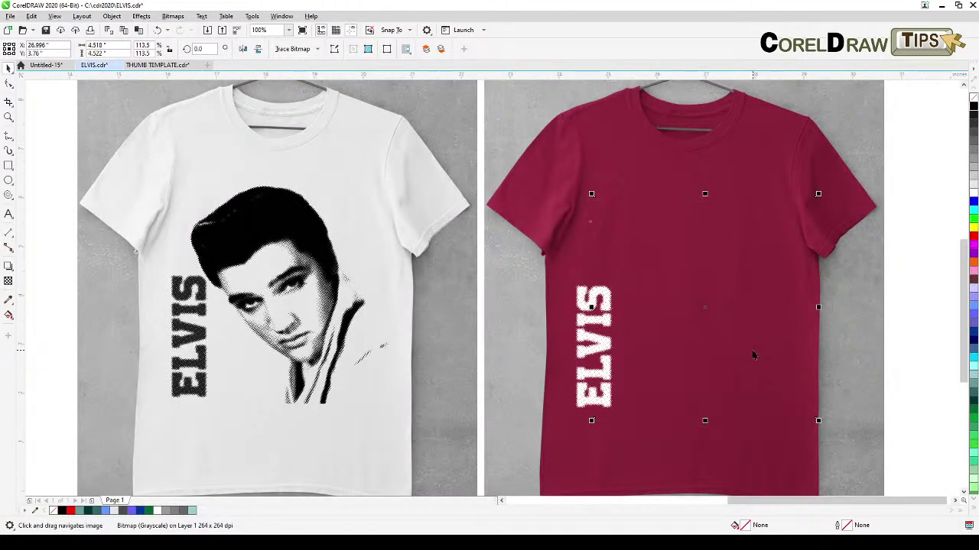
# - Bring the halftone portrait to the front of the layer and enlarge it to 118.2%, about 4.7 inches wide
pyautogui.hotkey('shift', 'pageup')
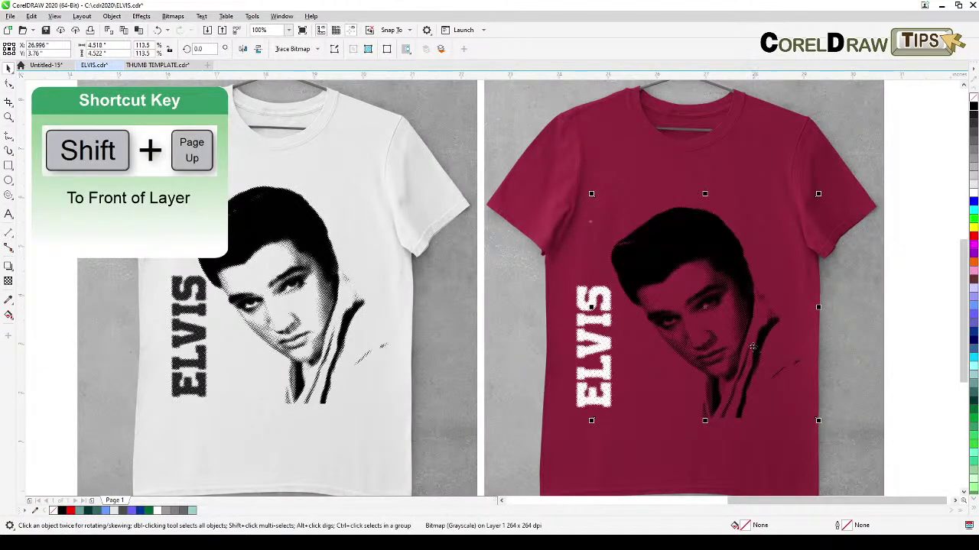
pyautogui.scroll(3, 751, 339)
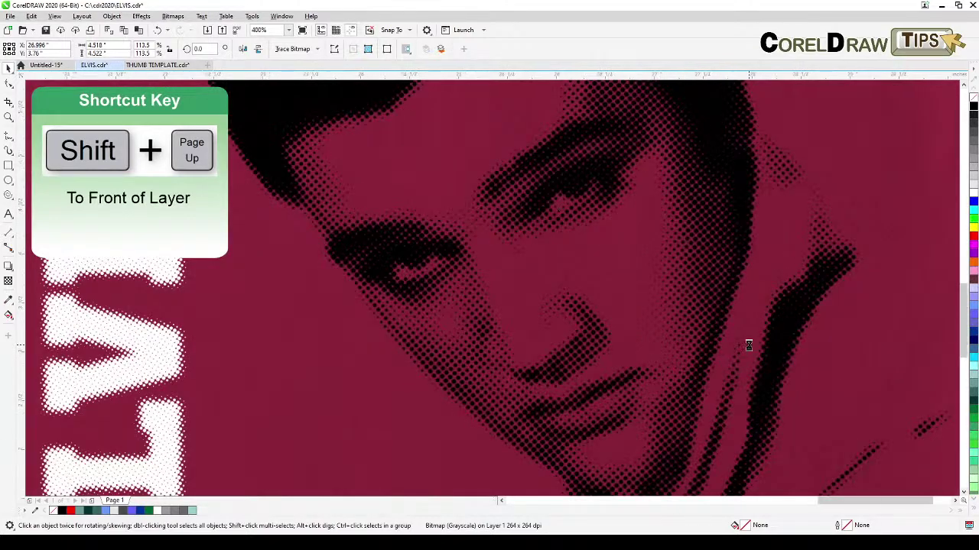
pyautogui.scroll(-3, 750, 342)
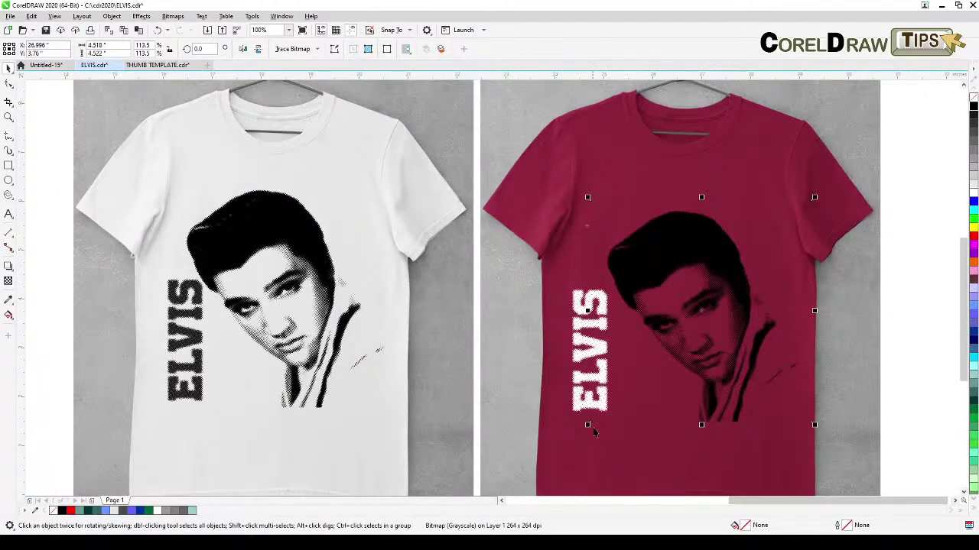
pyautogui.moveTo(588, 425); pyautogui.dragTo(578, 433)
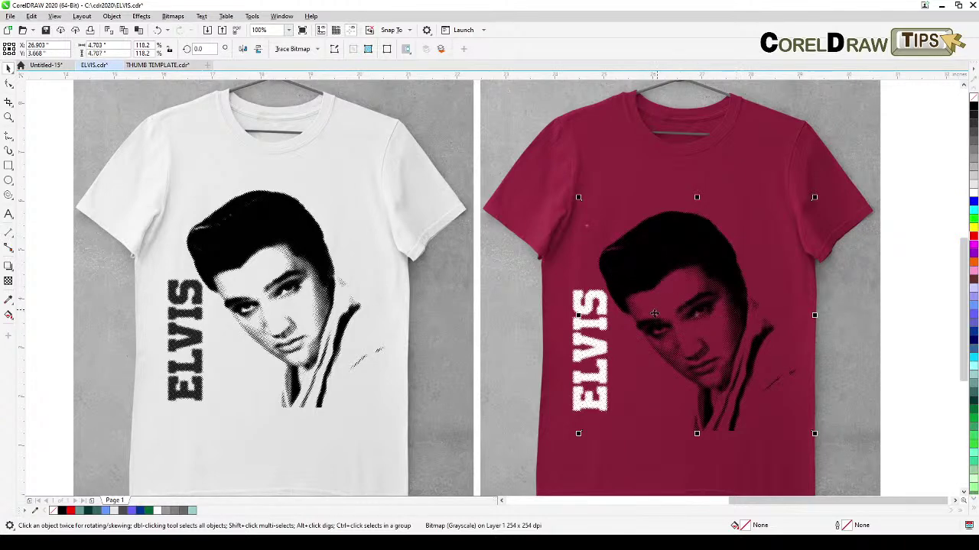
# - Convert the maroon T-shirt's portrait to a 300 dpi Black and White (1-bit) bitmap with anti-aliasing and remove its background fill
pyautogui.scroll(1, 658, 302)
pyautogui.scroll(-1, 670, 277)
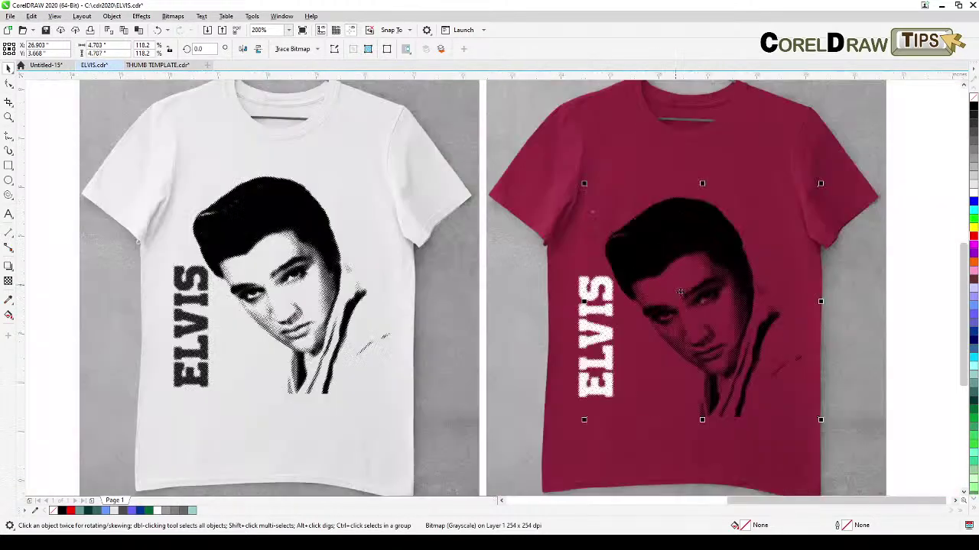
pyautogui.scroll(1, 725, 333)
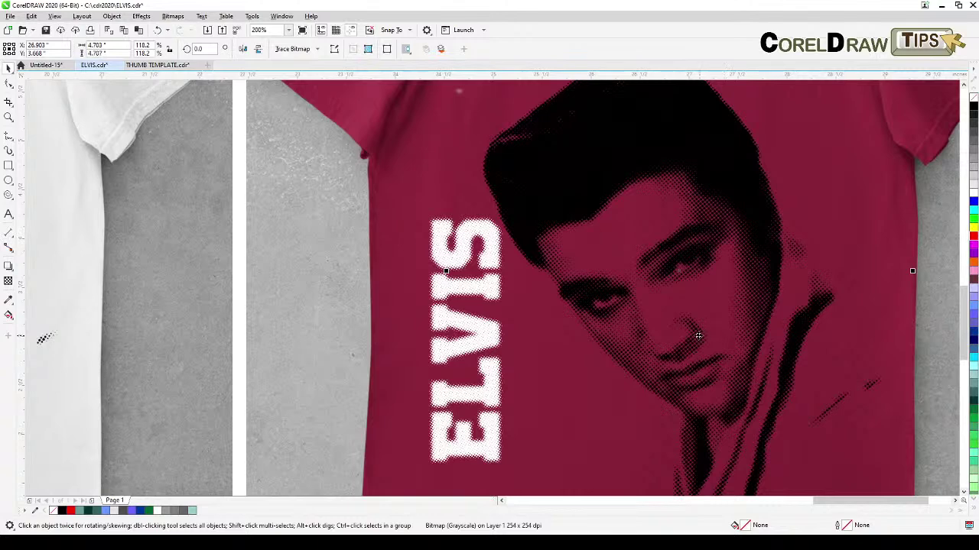
pyautogui.scroll(-1, 701, 335)
pyautogui.click(172, 16)
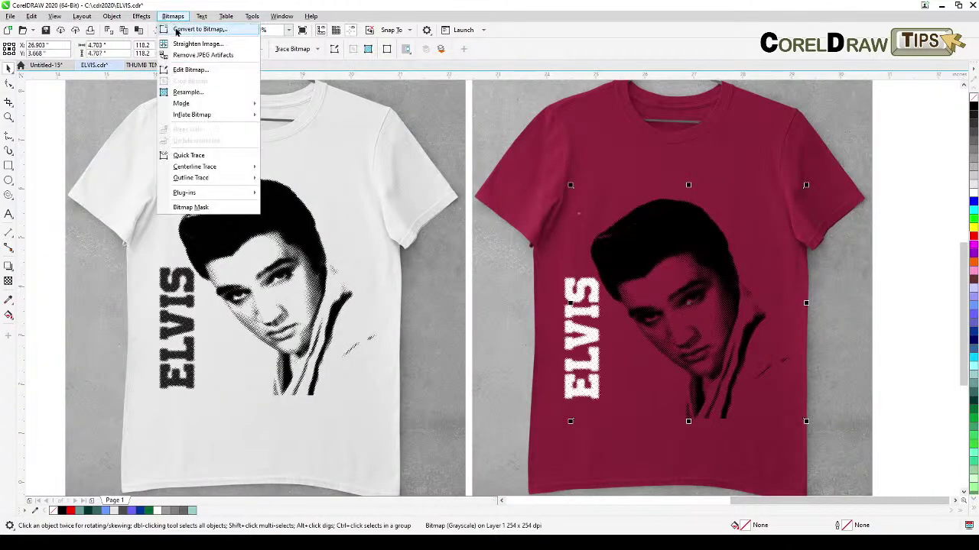
pyautogui.click(198, 29)
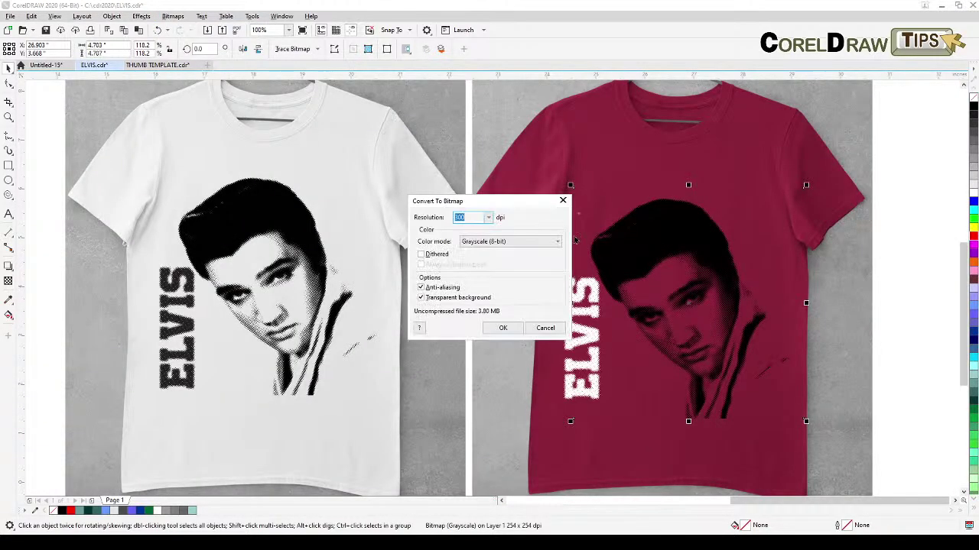
pyautogui.click(495, 244)
pyautogui.click(496, 252)
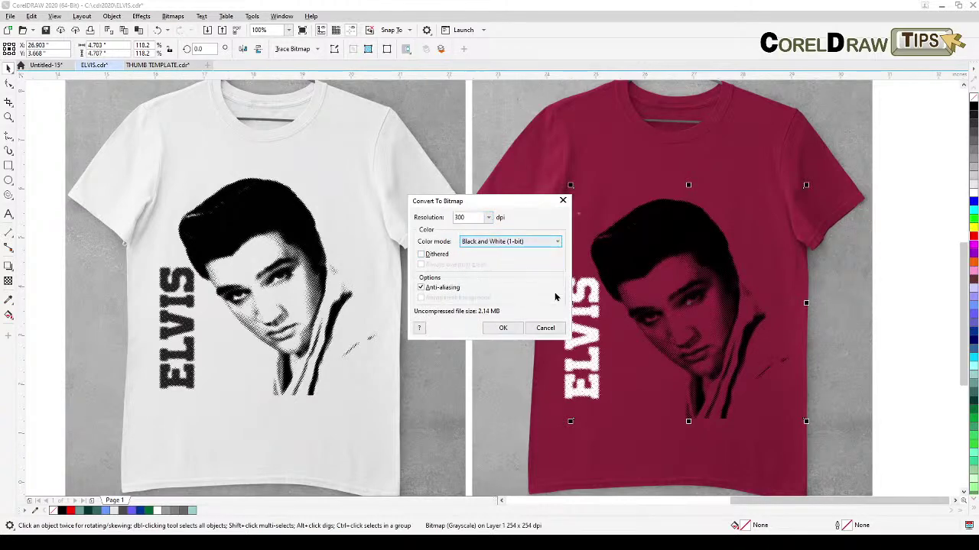
pyautogui.click(509, 329)
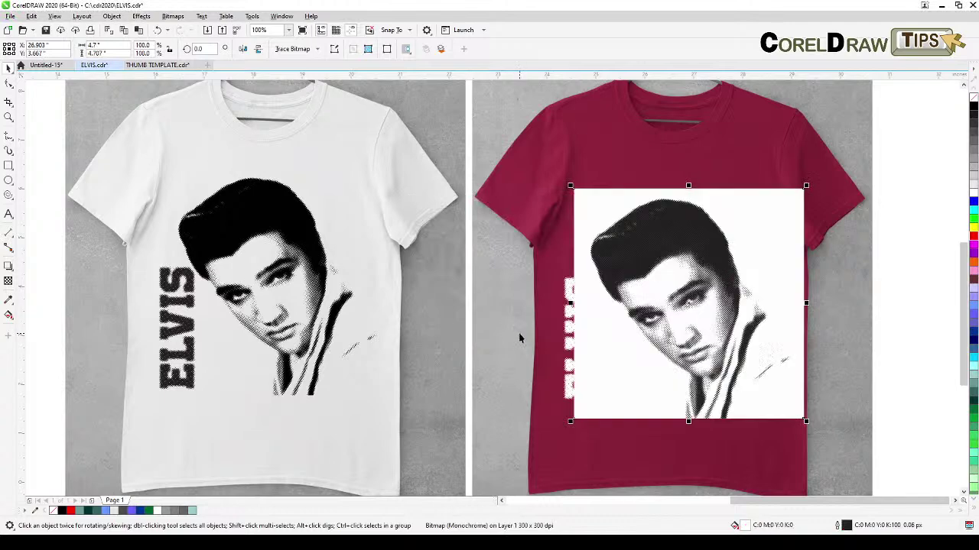
pyautogui.click(974, 99)
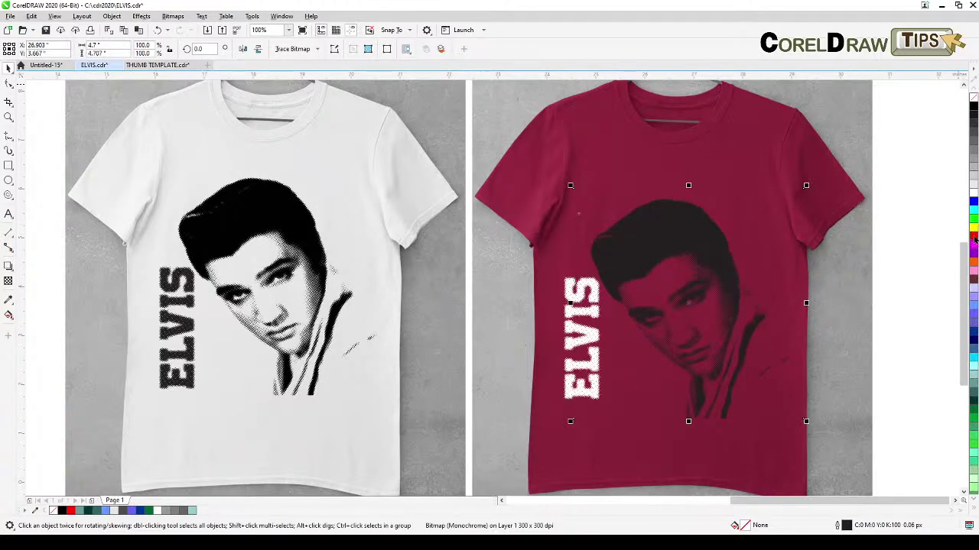
# - Try purple #9900CC, pale lilac #CCCCFF and Baby Blue #6699FF on the portrait's dots and check them up close
pyautogui.rightClick(973, 259)
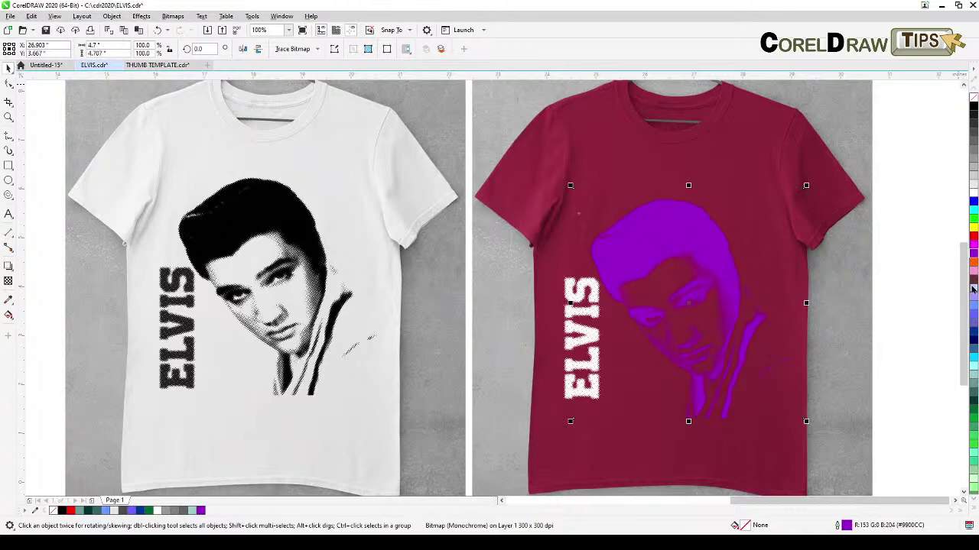
pyautogui.rightClick(973, 293)
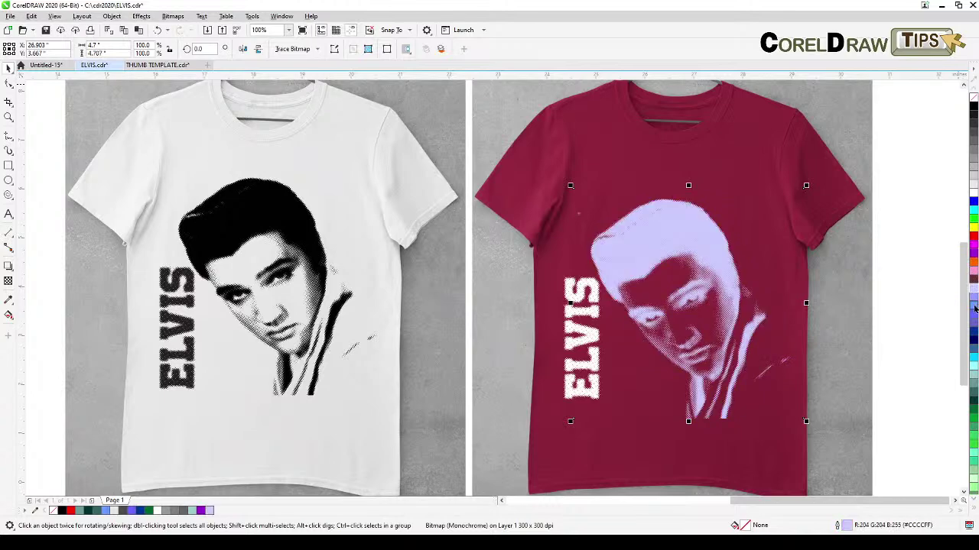
pyautogui.rightClick(974, 308)
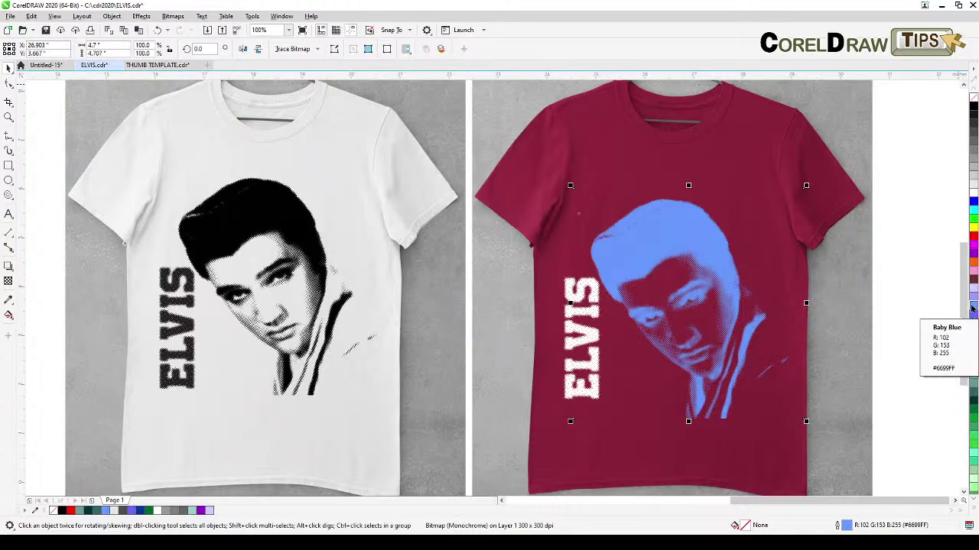
pyautogui.press('h')
pyautogui.moveTo(712, 304); pyautogui.dragTo(643, 301)
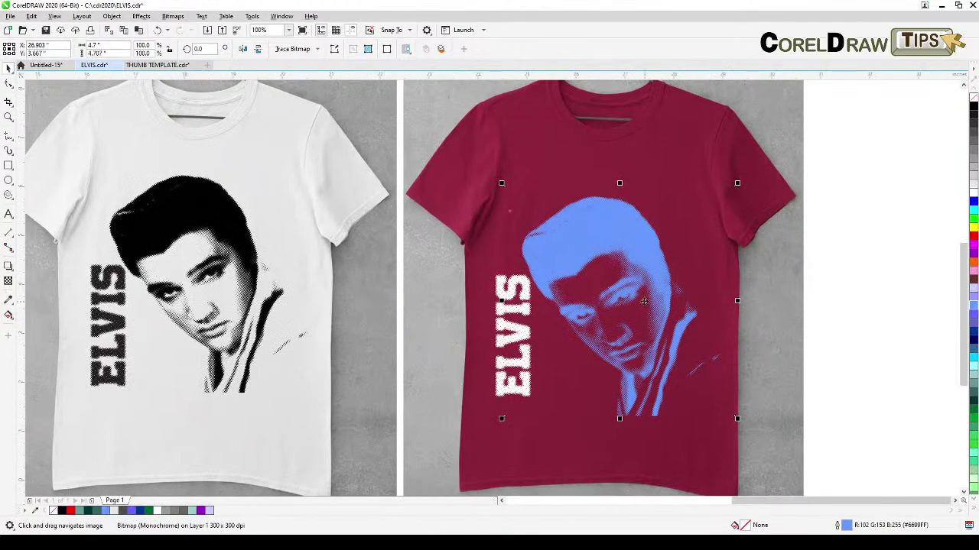
pyautogui.scroll(-2, 644, 301)
pyautogui.scroll(5, 642, 299)
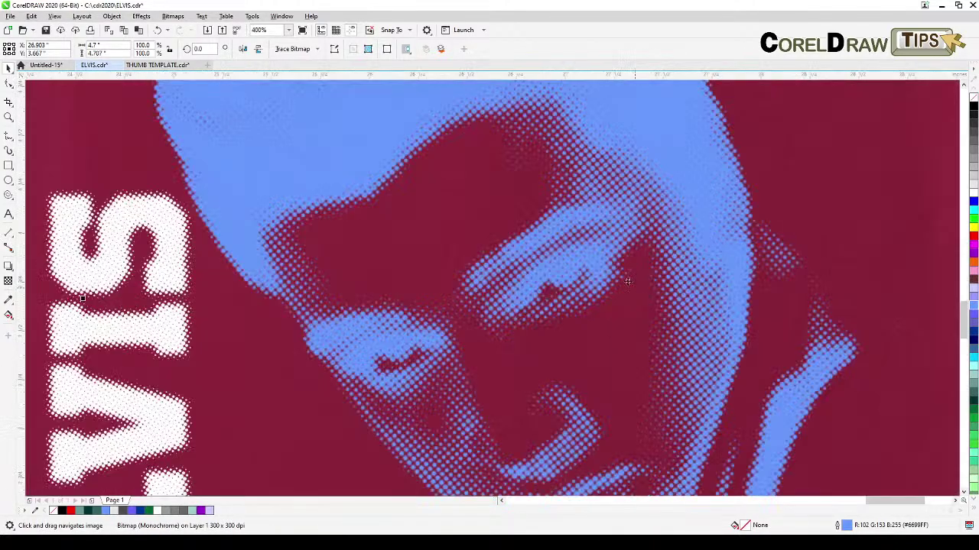
pyautogui.scroll(-5, 897, 176)
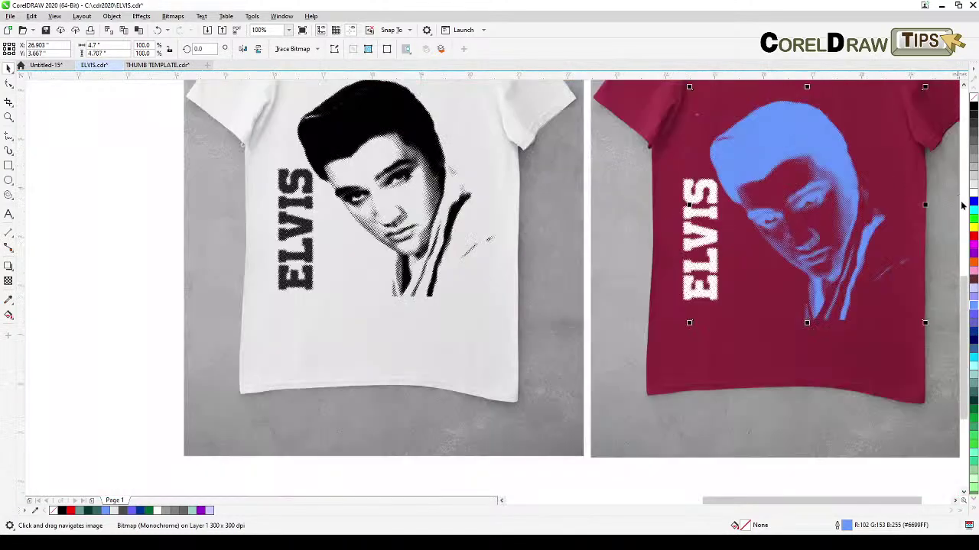
# - Color the dots of the maroon T-shirt's portrait black #000000 and deselect it
pyautogui.click(973, 107)
pyautogui.moveTo(862, 210); pyautogui.dragTo(737, 248)
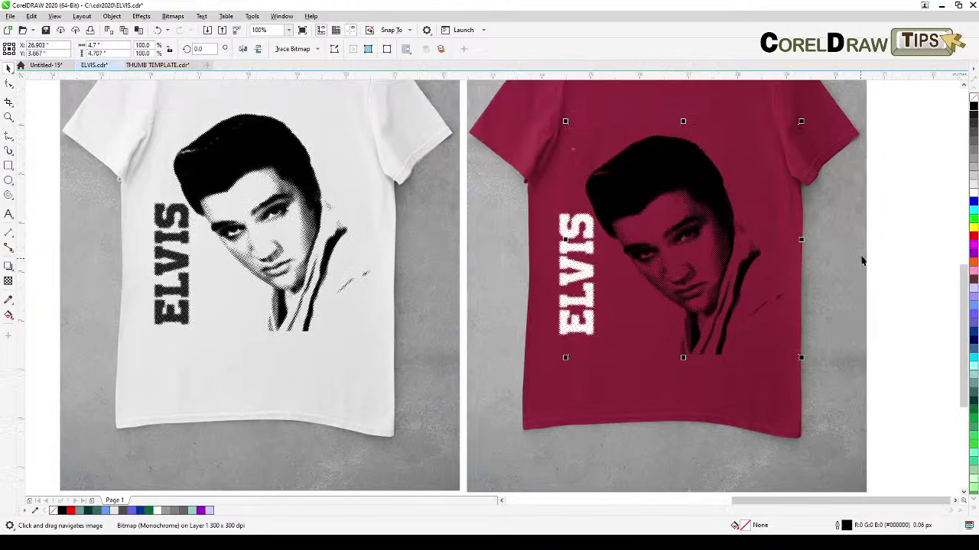
pyautogui.click(887, 248)
# - Enlarge the vertical ELVIS text on the maroon T-shirt to 82.2%, about 1.02 by 3.43 inches
pyautogui.moveTo(621, 341); pyautogui.dragTo(662, 329)
pyautogui.click(623, 319)
pyautogui.click(604, 324)
pyautogui.moveTo(599, 329); pyautogui.dragTo(585, 373)
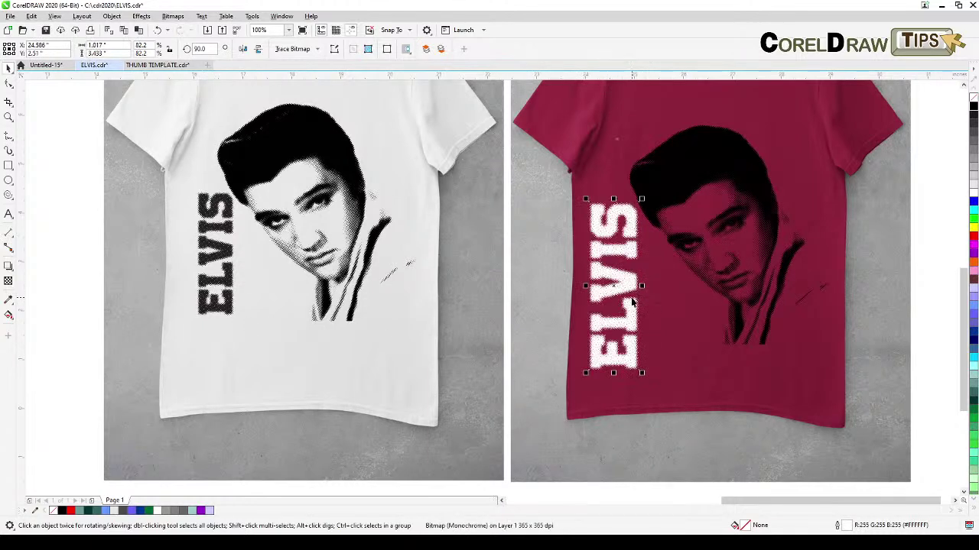
# - Recolor the dots of the maroon T-shirt's ELVIS text, trying #99FFFF and settling on #99CCCC
pyautogui.scroll(2, 634, 303)
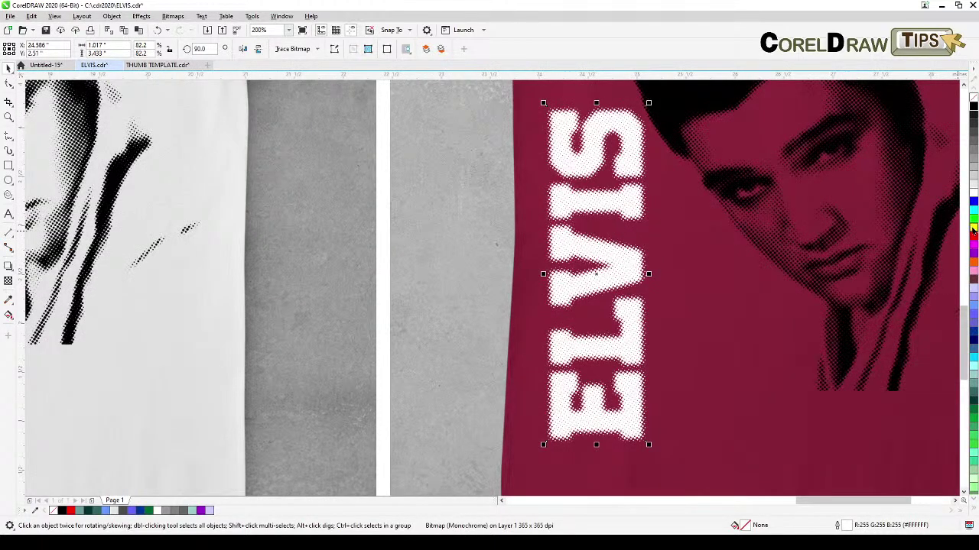
pyautogui.click(972, 369)
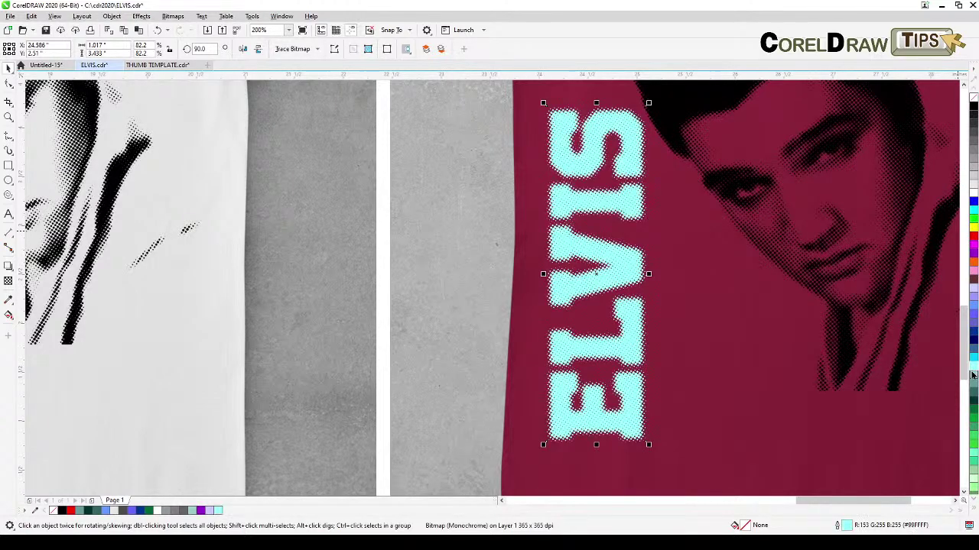
pyautogui.click(973, 380)
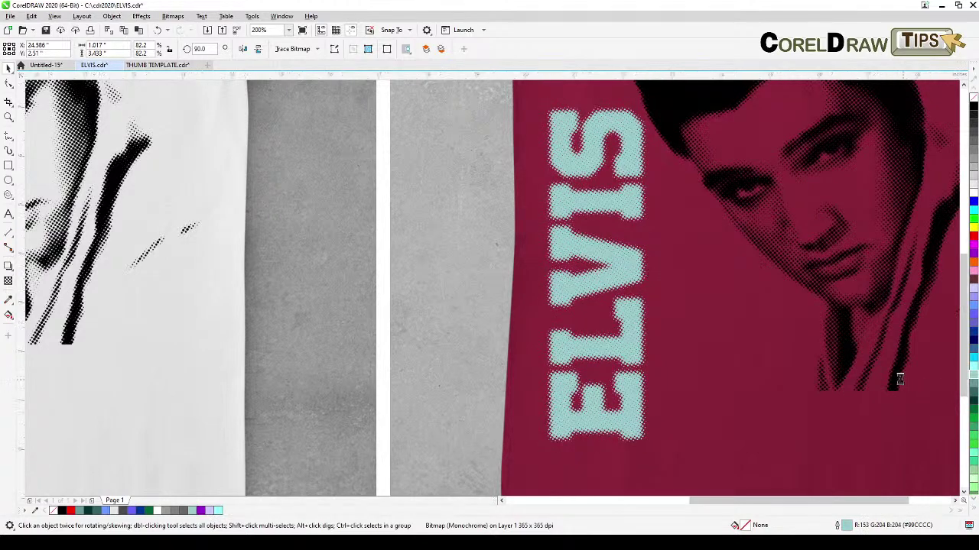
# - Inspect the dots of the ELVIS text and portrait on the maroon T-shirt up close, and compare both mockups
pyautogui.scroll(-1, 890, 374)
pyautogui.scroll(2, 625, 336)
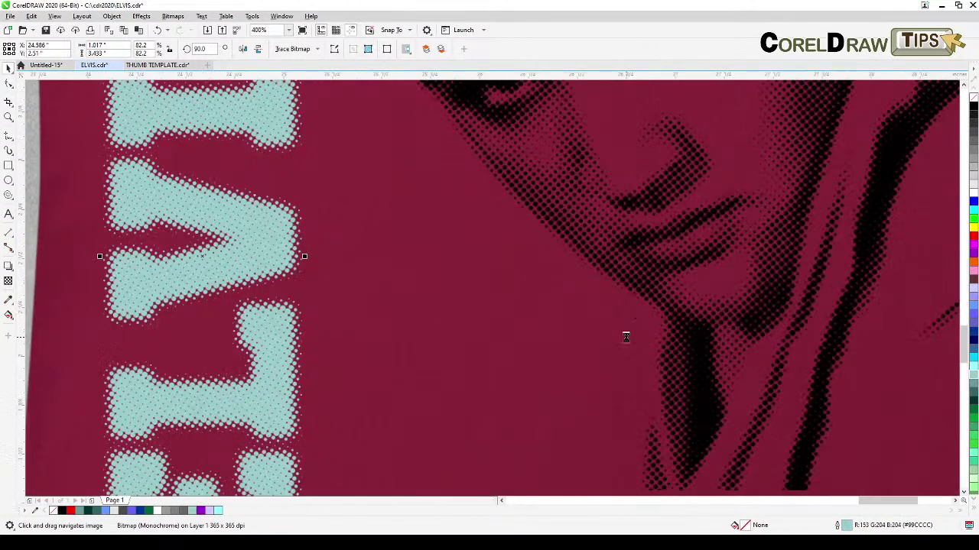
pyautogui.scroll(3, 625, 336)
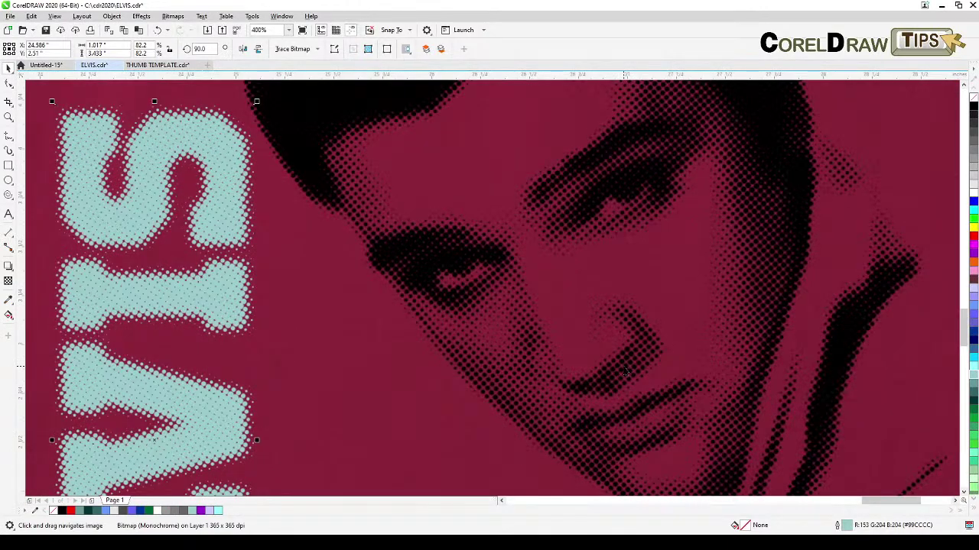
pyautogui.scroll(-1, 625, 373)
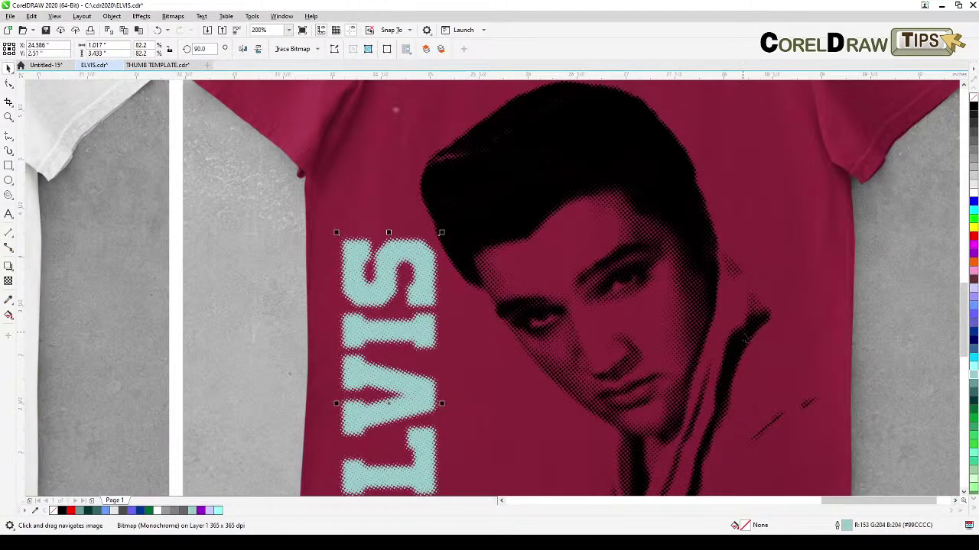
pyautogui.scroll(-1, 733, 334)
pyautogui.click(881, 274)
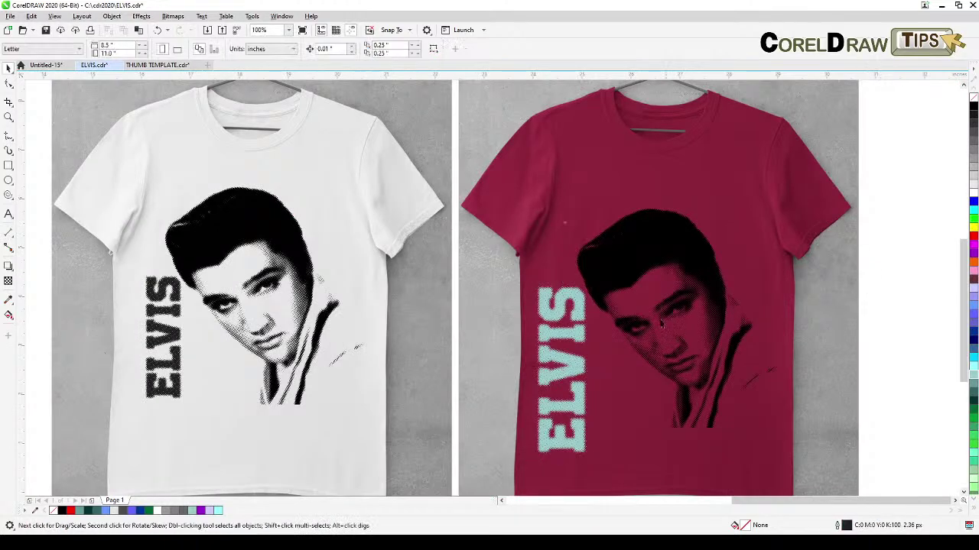
pyautogui.moveTo(666, 320); pyautogui.dragTo(789, 319)
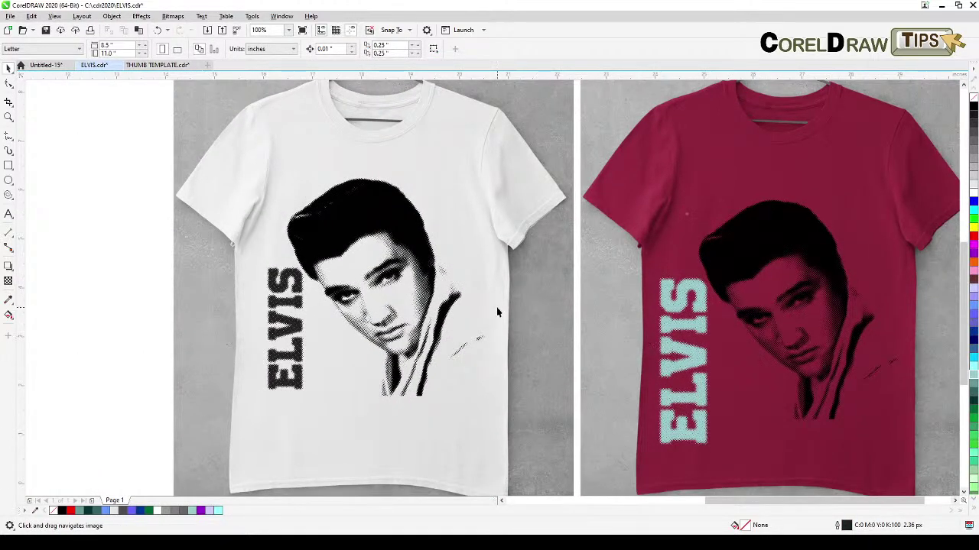
pyautogui.moveTo(498, 311); pyautogui.dragTo(505, 331)
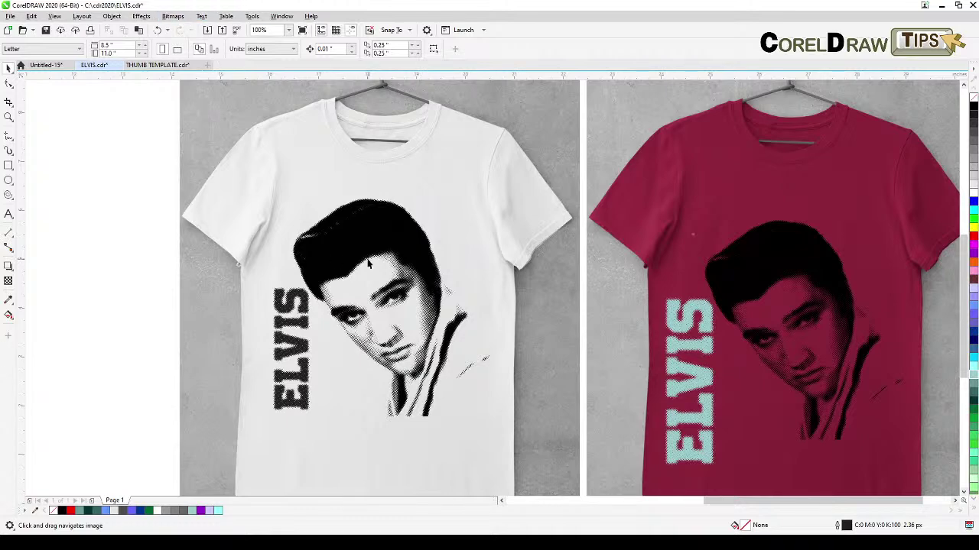
# - Review the color modes offered for converting the white T-shirt mockup photo to a bitmap, without converting it
pyautogui.hscroll(-5, 367, 264)
pyautogui.scroll(3, 458, 253)
pyautogui.click(537, 246)
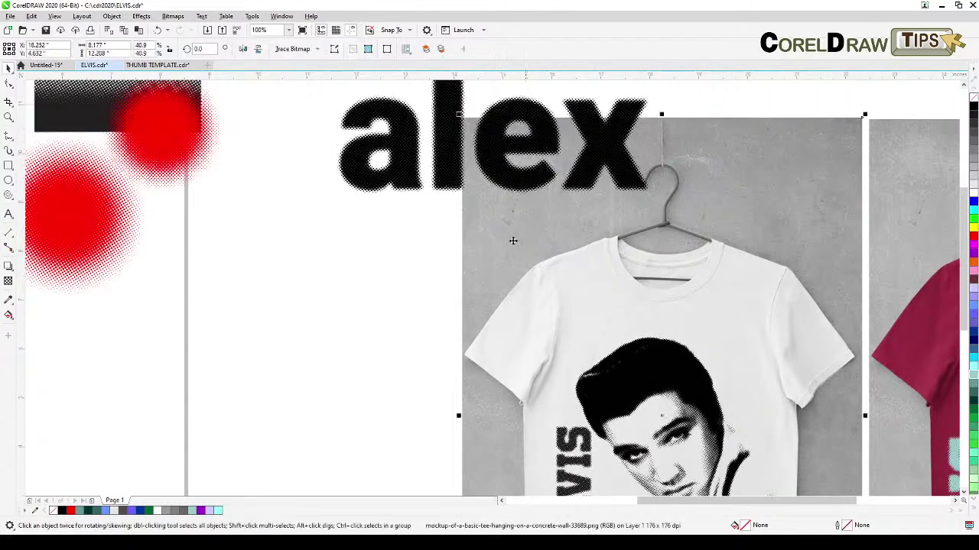
pyautogui.click(155, 17)
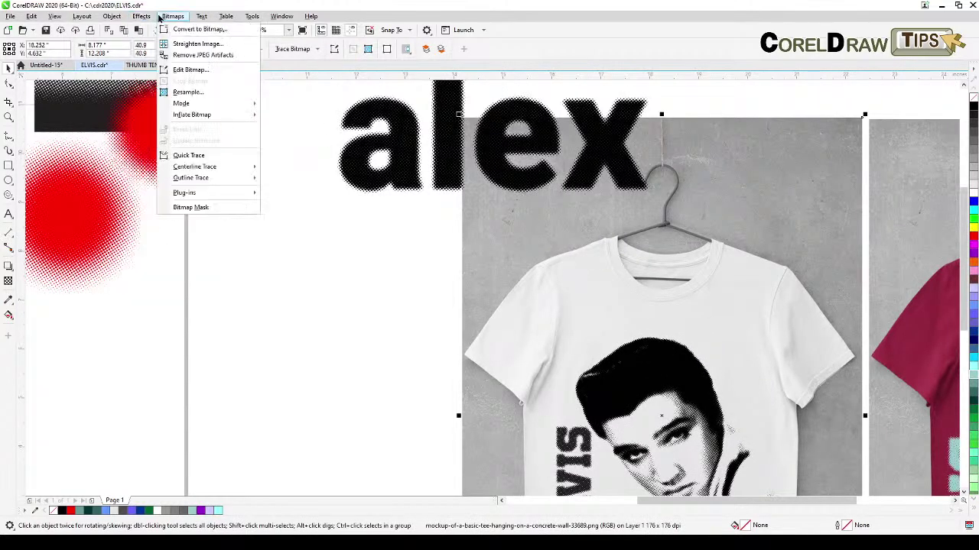
pyautogui.click(183, 29)
pyautogui.click(506, 242)
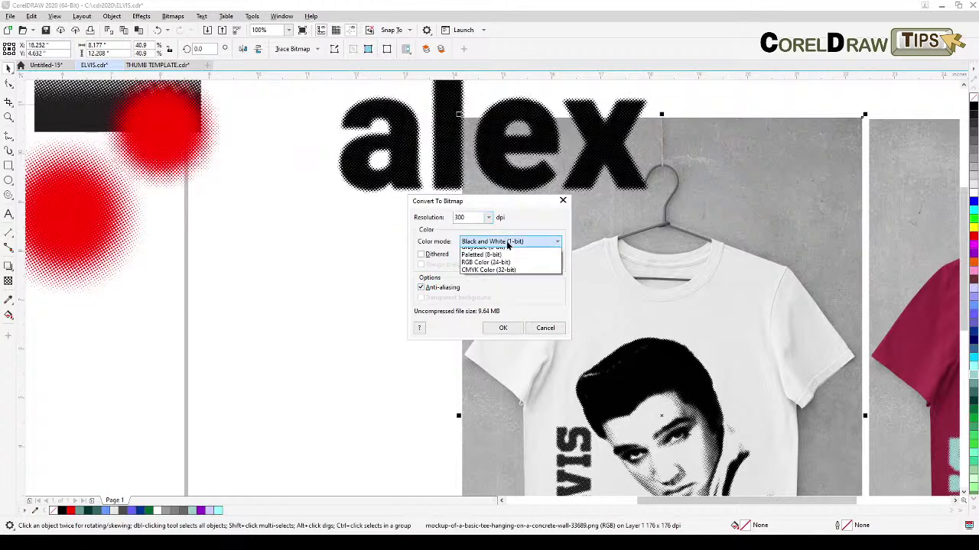
pyautogui.click(555, 330)
pyautogui.click(546, 328)
# - Compare the two T-shirt designs and examine the halftone dots of the maroon T-shirt's portrait up close
pyautogui.hscroll(5, 466, 361)
pyautogui.scroll(-3, 466, 361)
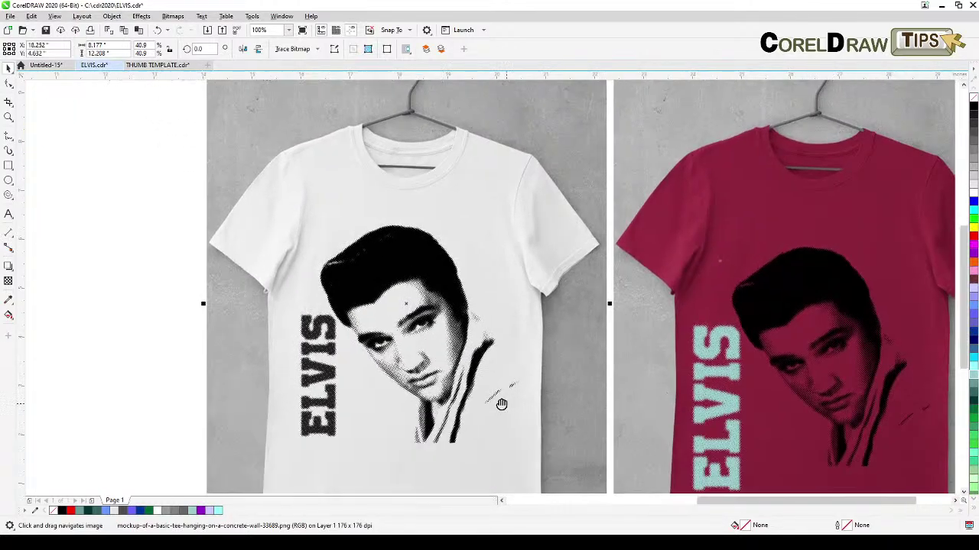
pyautogui.hscroll(2, 457, 396)
pyautogui.scroll(-2, 564, 397)
pyautogui.click(945, 401)
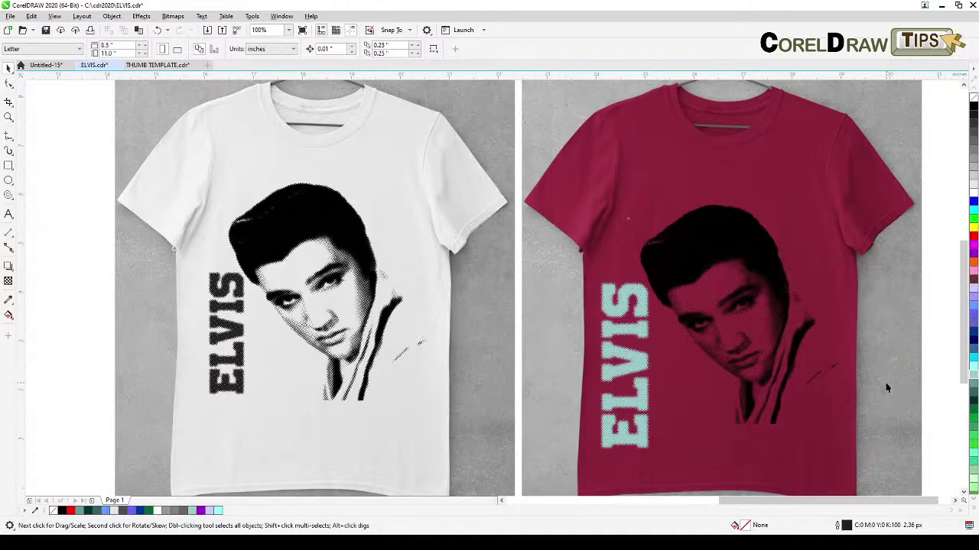
pyautogui.scroll(2, 885, 383)
pyautogui.scroll(2, 886, 383)
pyautogui.moveTo(506, 385); pyautogui.dragTo(736, 479)
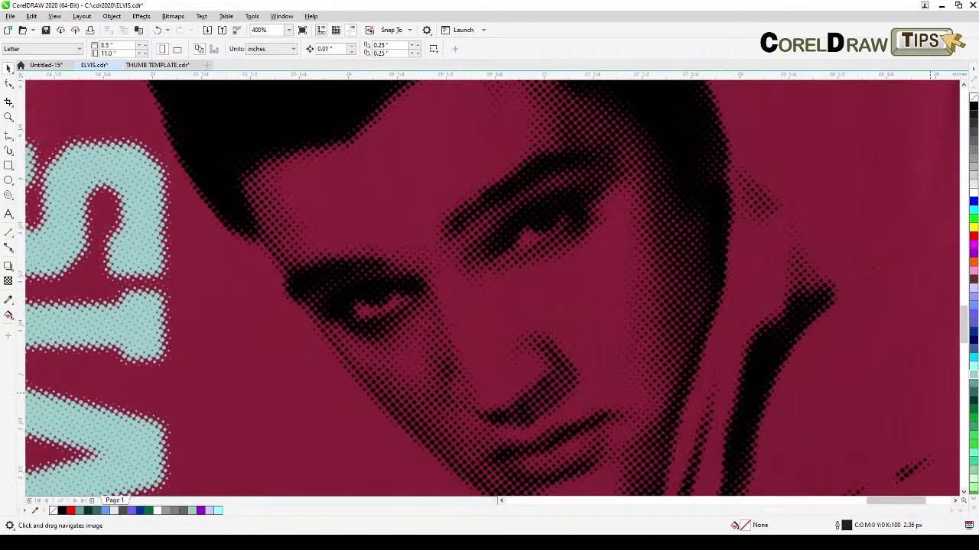